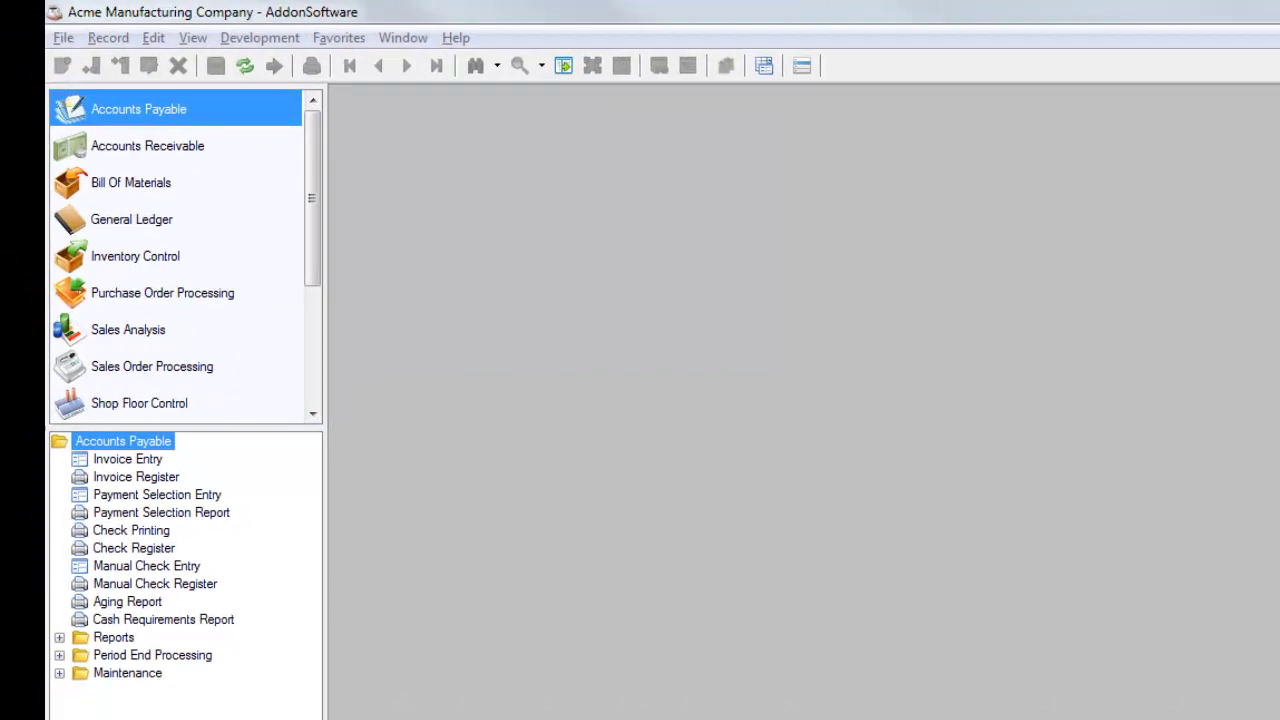
Step: Review the task lists of the Accounts Receivable, General Ledger, Inventory Control, Purchase Order, Sales Order, Sales Analysis, Bill Of Materials and Shop Floor Control modules
{"action": "left_click", "coordinate": [170, 150]}
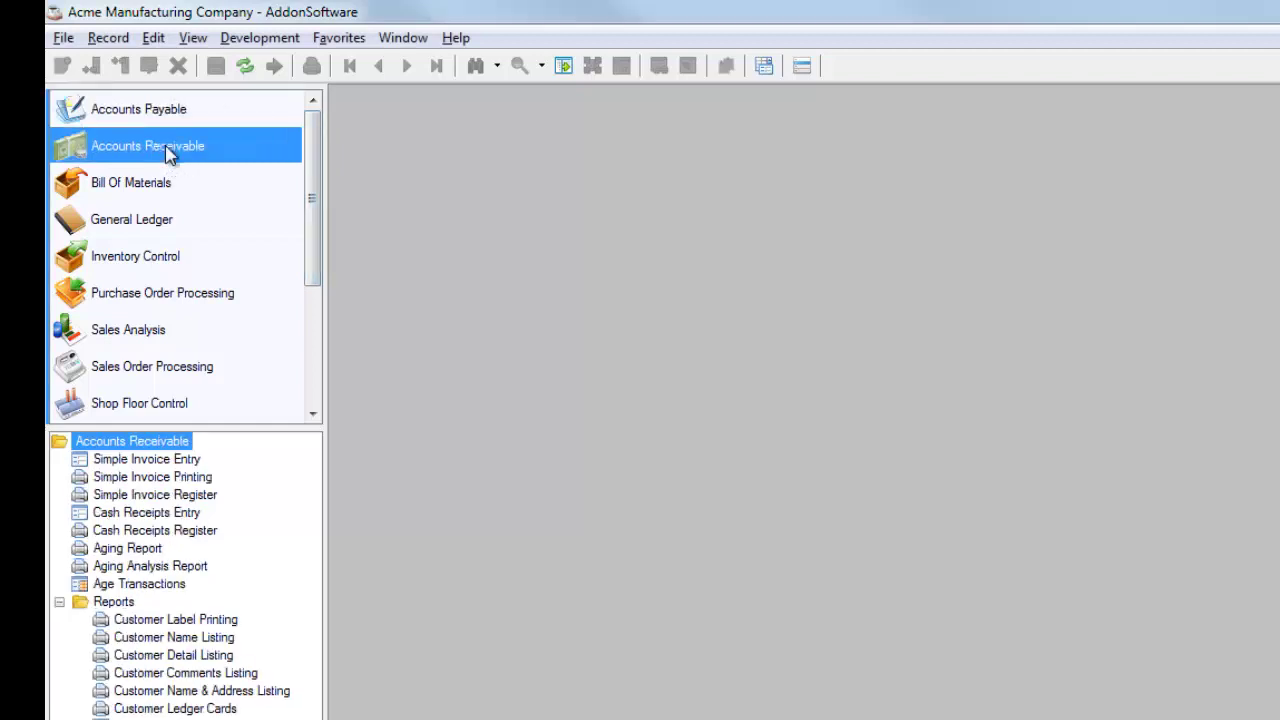
{"action": "left_click", "coordinate": [157, 230]}
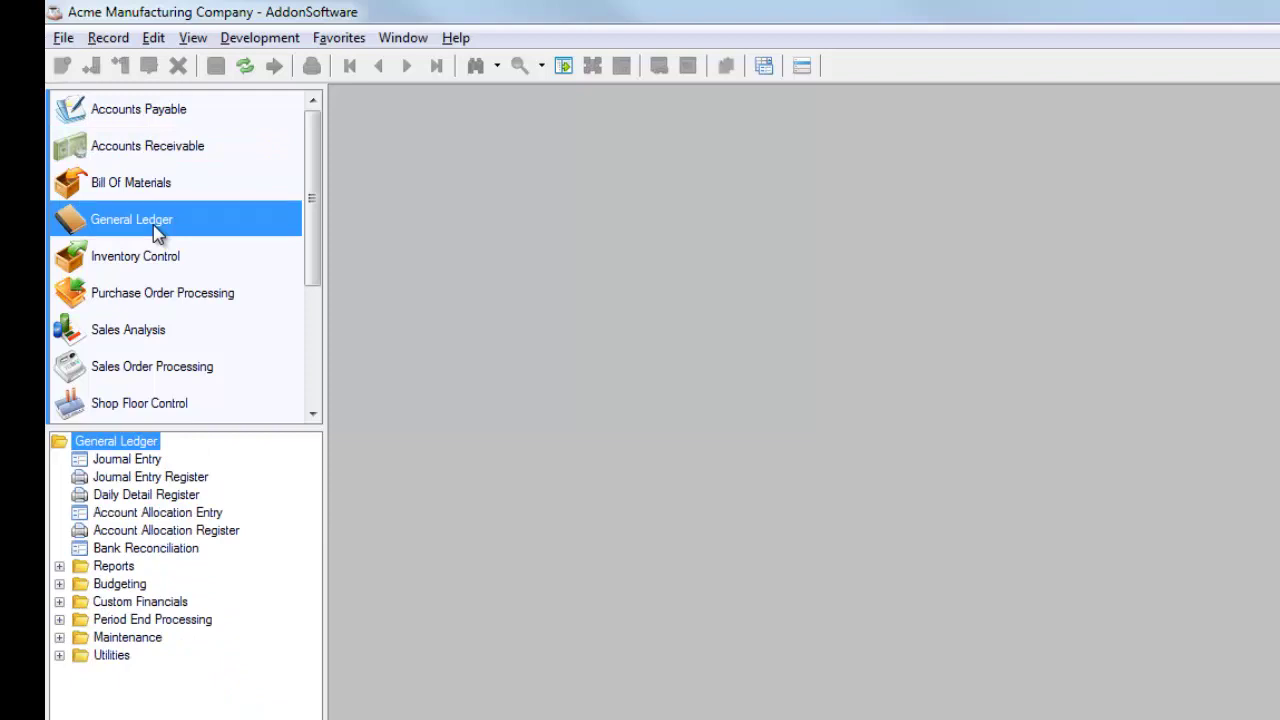
{"action": "left_click", "coordinate": [160, 257]}
{"action": "left_click", "coordinate": [163, 293]}
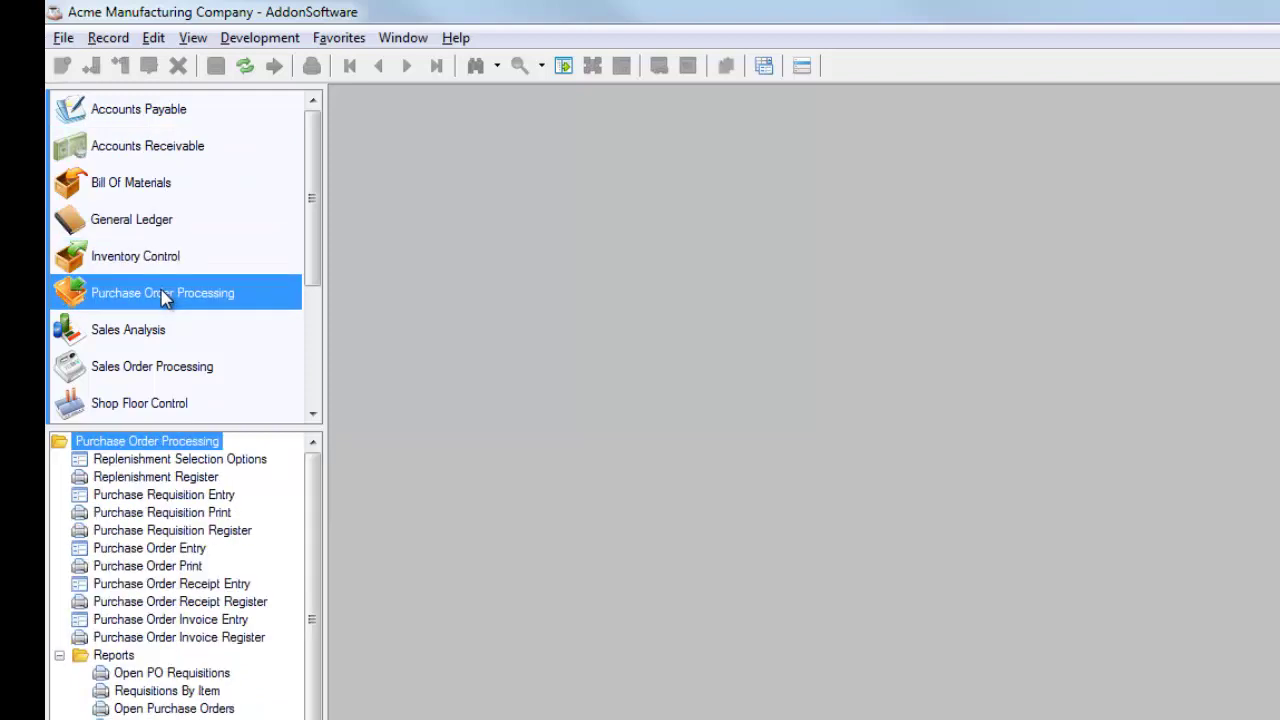
{"action": "left_click", "coordinate": [168, 372]}
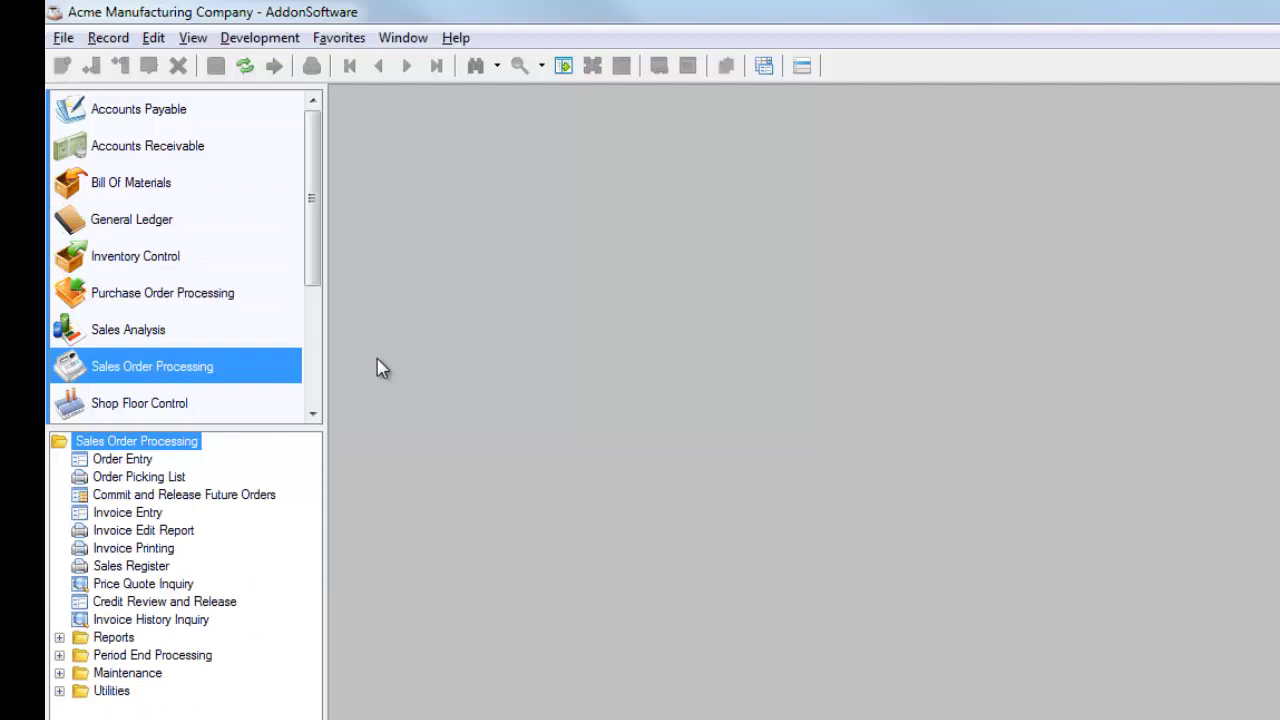
{"action": "left_click", "coordinate": [172, 340]}
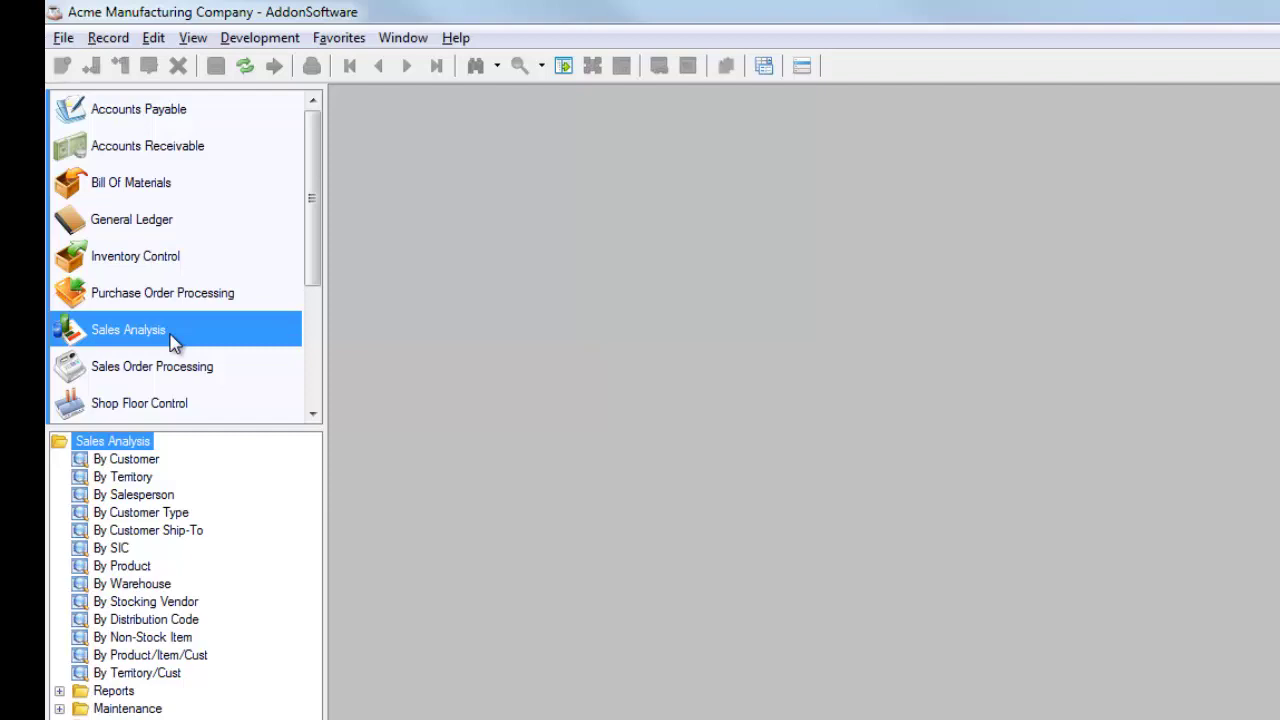
{"action": "left_click", "coordinate": [158, 182]}
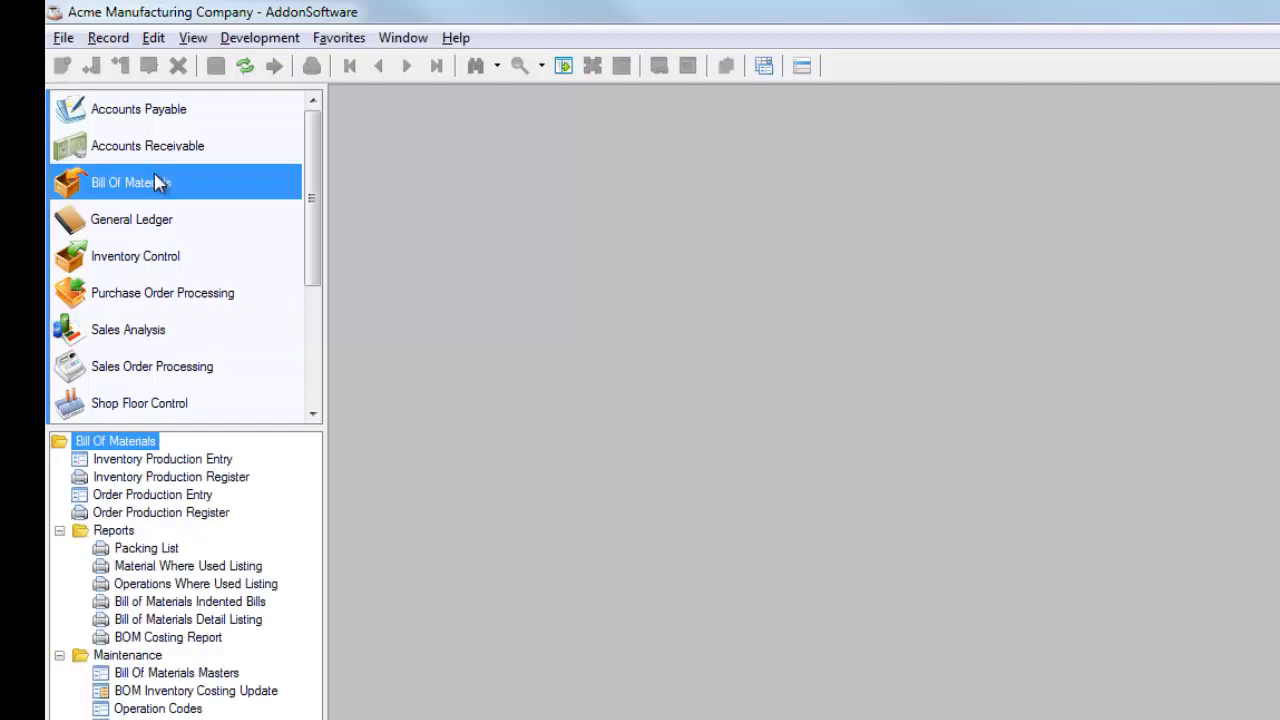
{"action": "left_click", "coordinate": [182, 410]}
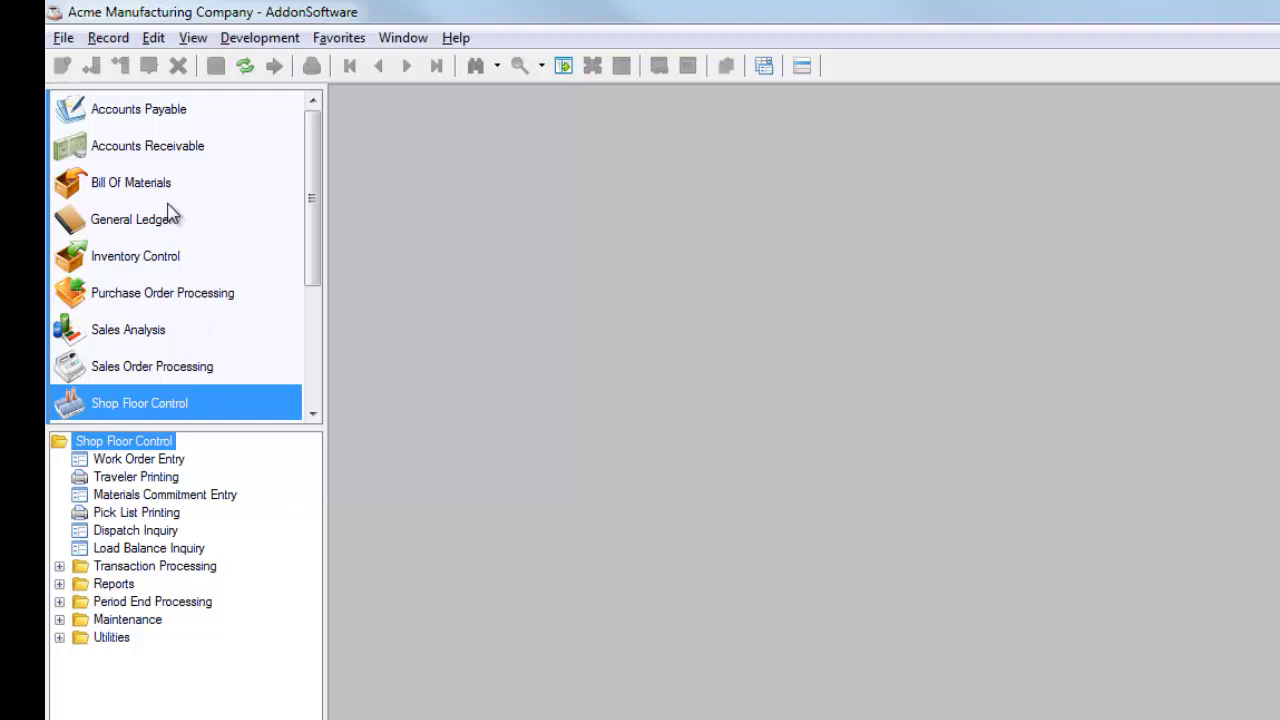
Step: Show the Period End Processing tasks of the Accounts Payable module
{"action": "left_click", "coordinate": [155, 118]}
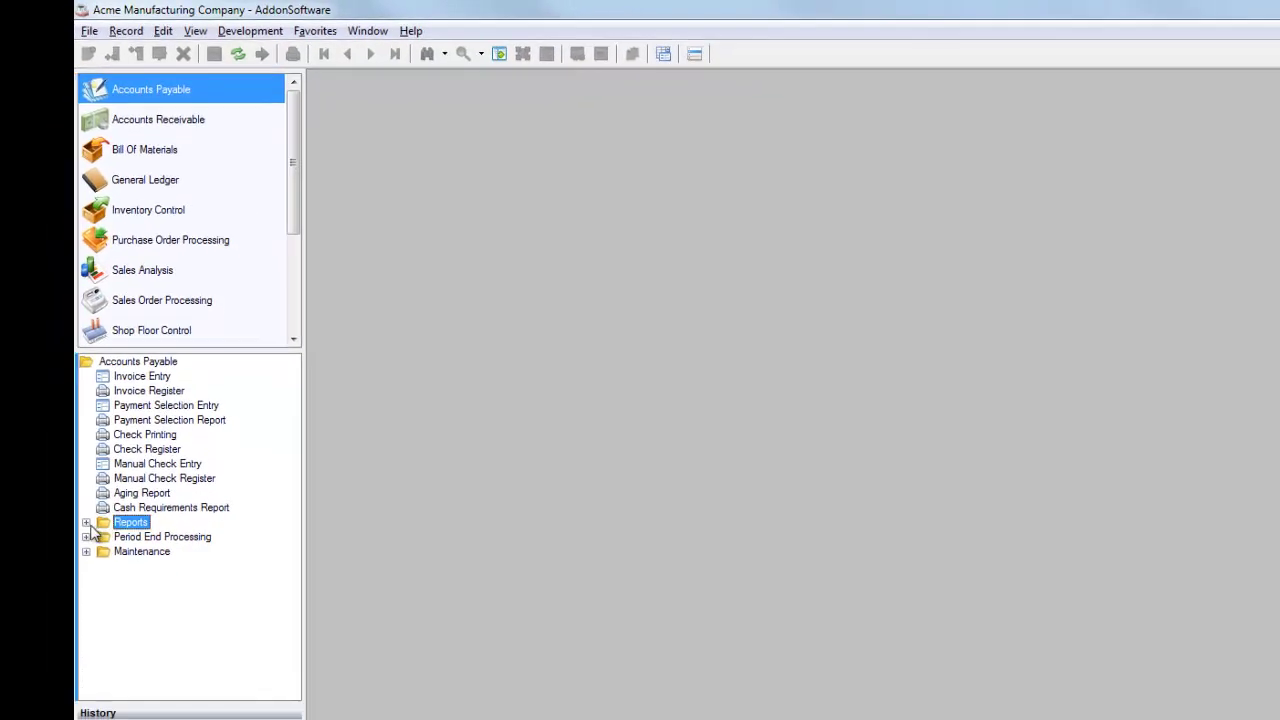
{"action": "left_click", "coordinate": [86, 536]}
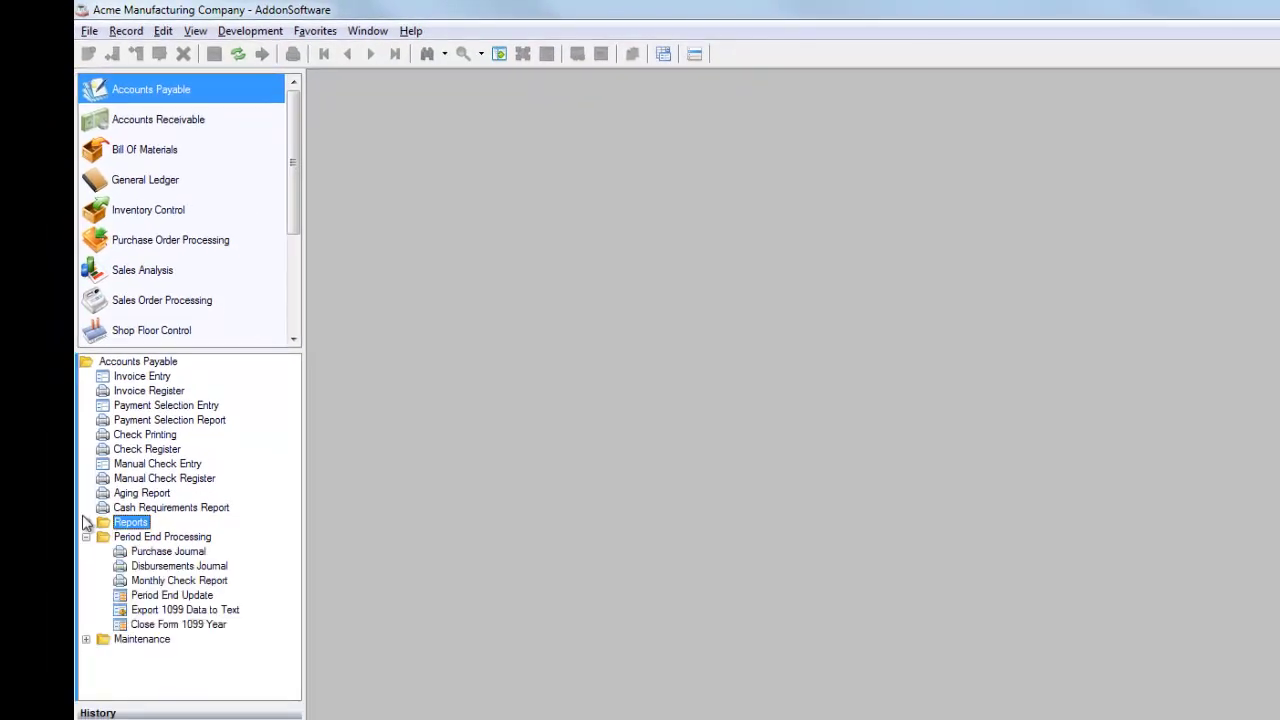
Step: Open the Customers form from the maintenance tasks of the Accounts Receivable module
{"action": "left_click", "coordinate": [158, 119]}
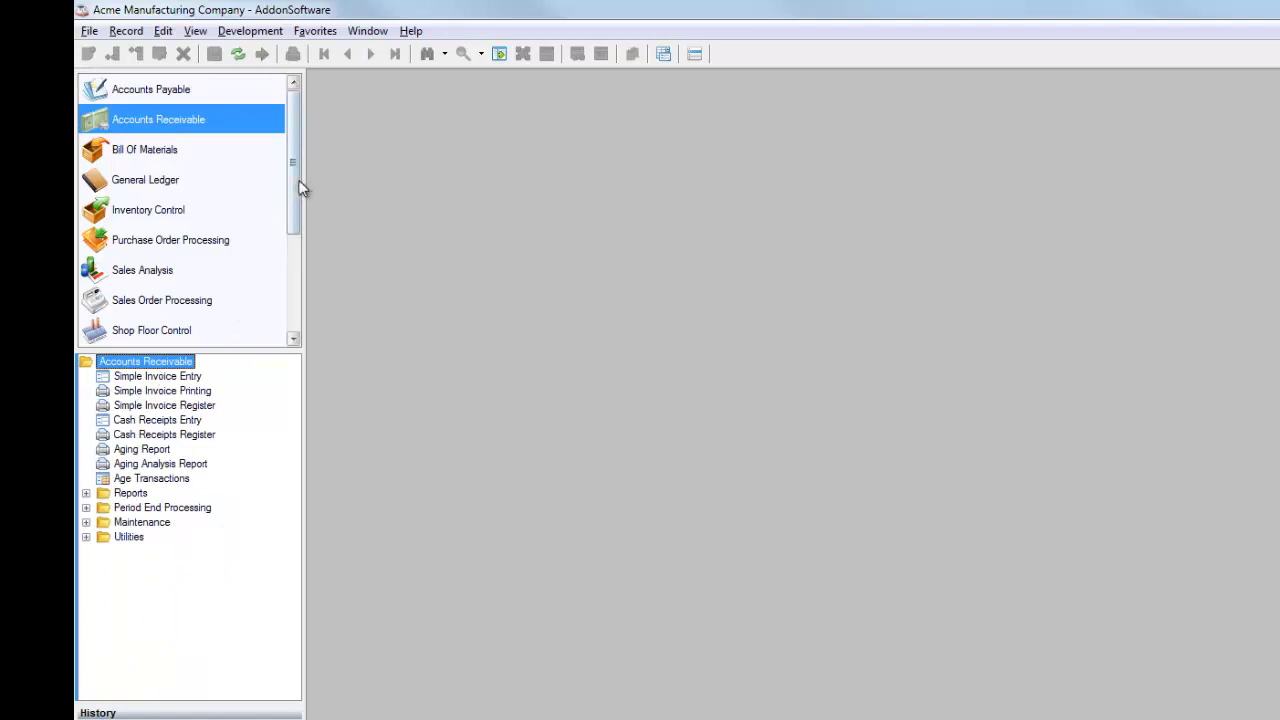
{"action": "mouse_move", "coordinate": [295, 183]}
{"action": "left_mouse_down"}
{"action": "mouse_move", "coordinate": [295, 277]}
{"action": "mouse_move", "coordinate": [307, 194]}
{"action": "left_mouse_up"}
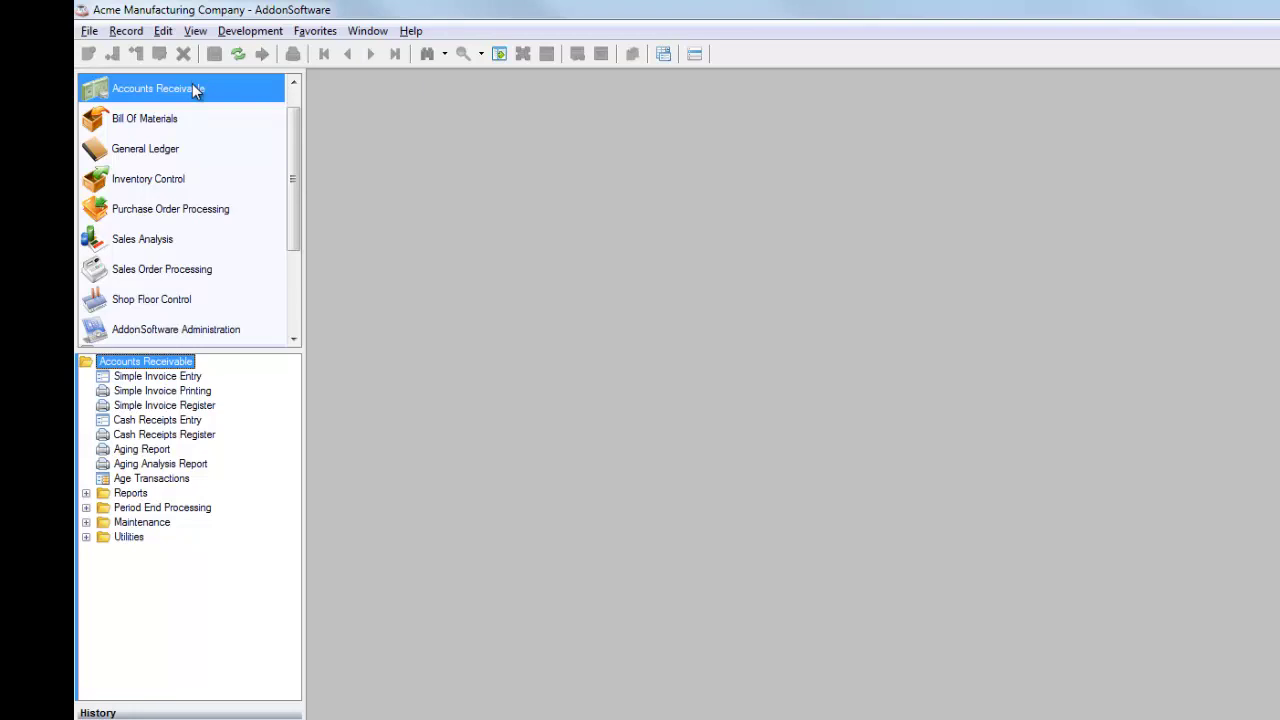
{"action": "left_click", "coordinate": [86, 522]}
{"action": "double_click", "coordinate": [152, 505]}
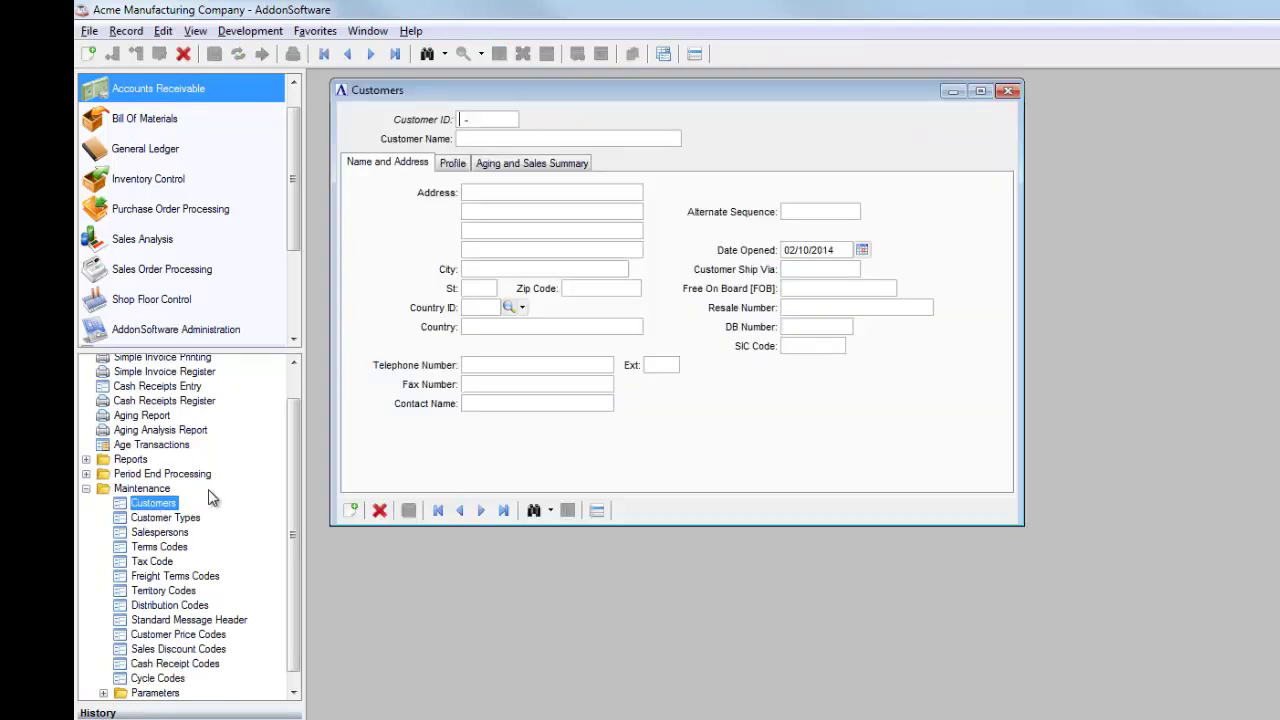
Step: Step forward and backward through the customer records, ending on Everest Industries
{"action": "left_click", "coordinate": [481, 512]}
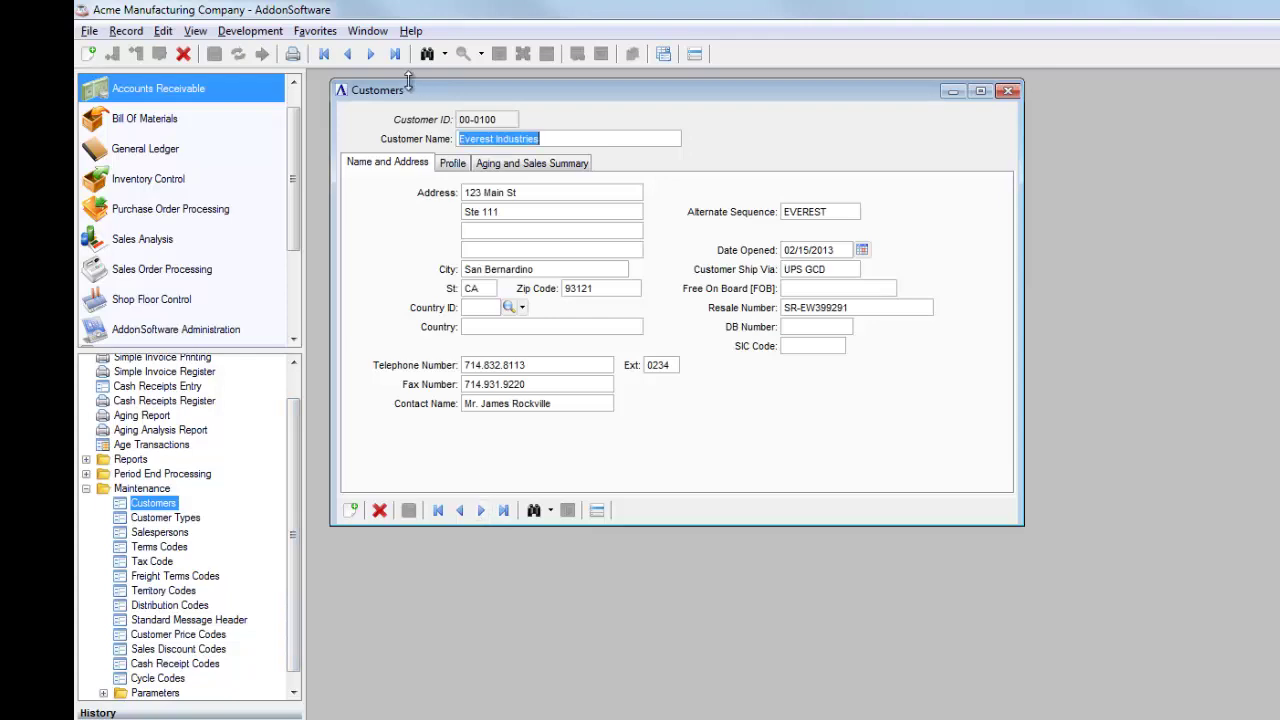
{"action": "left_click", "coordinate": [505, 510]}
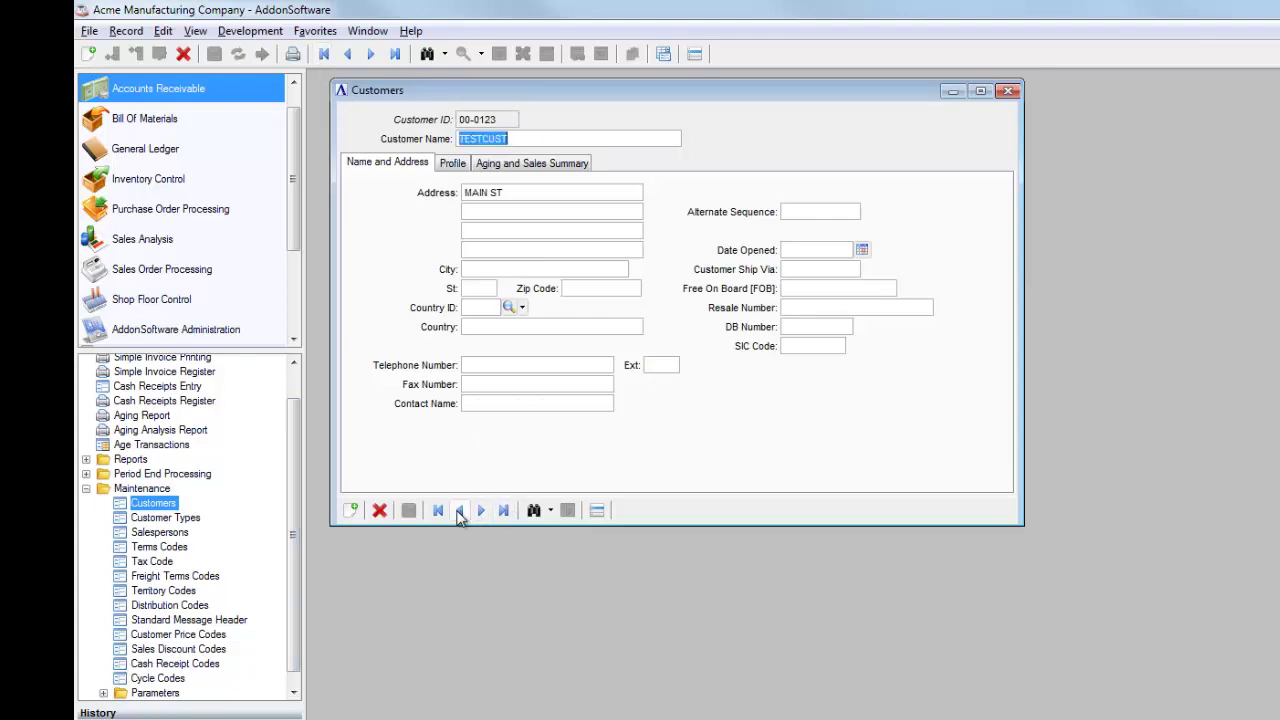
{"action": "left_click", "coordinate": [460, 512]}
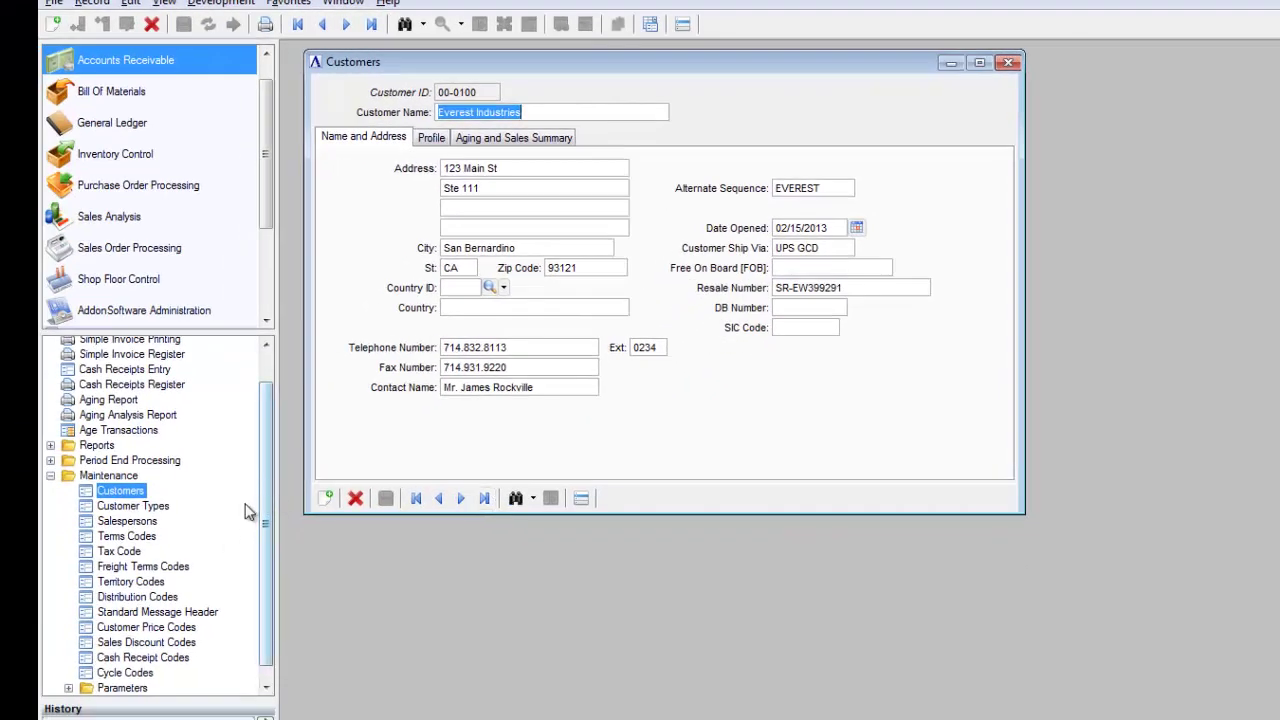
Step: Launch the Customer Types form in SDI mode and reposition its standalone window over the Customers form
{"action": "right_click", "coordinate": [140, 507]}
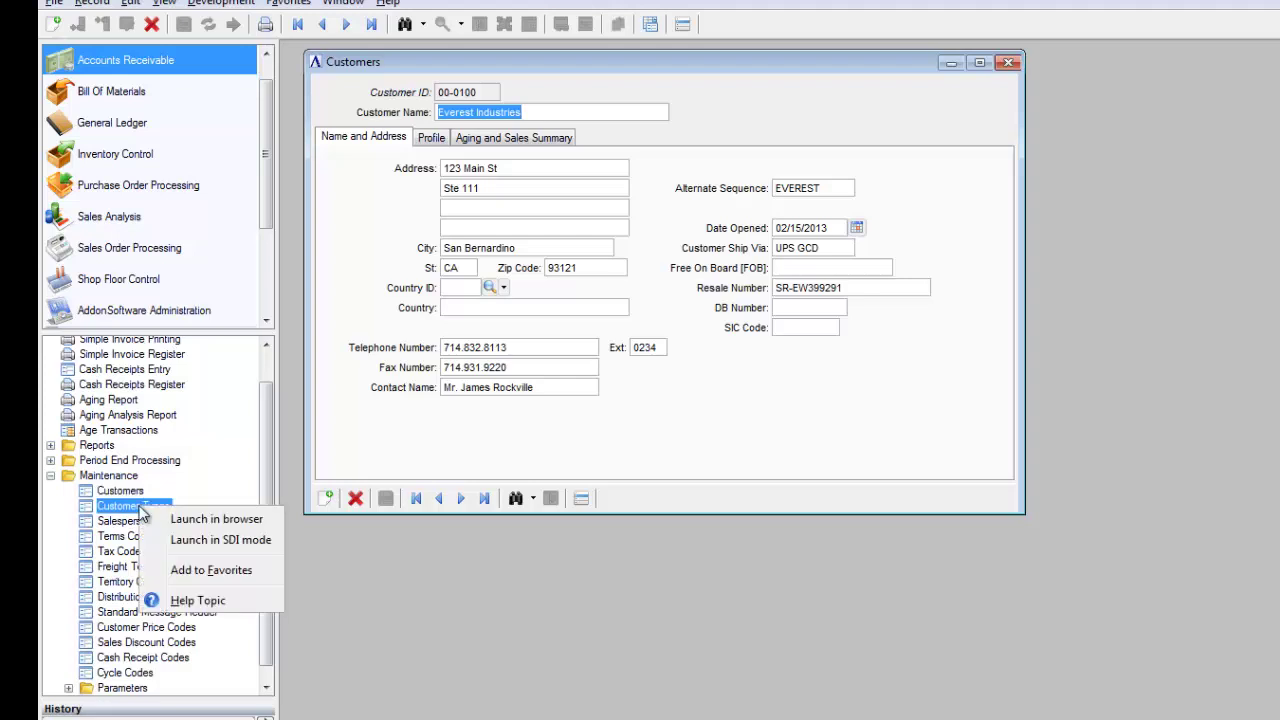
{"action": "left_click", "coordinate": [258, 542]}
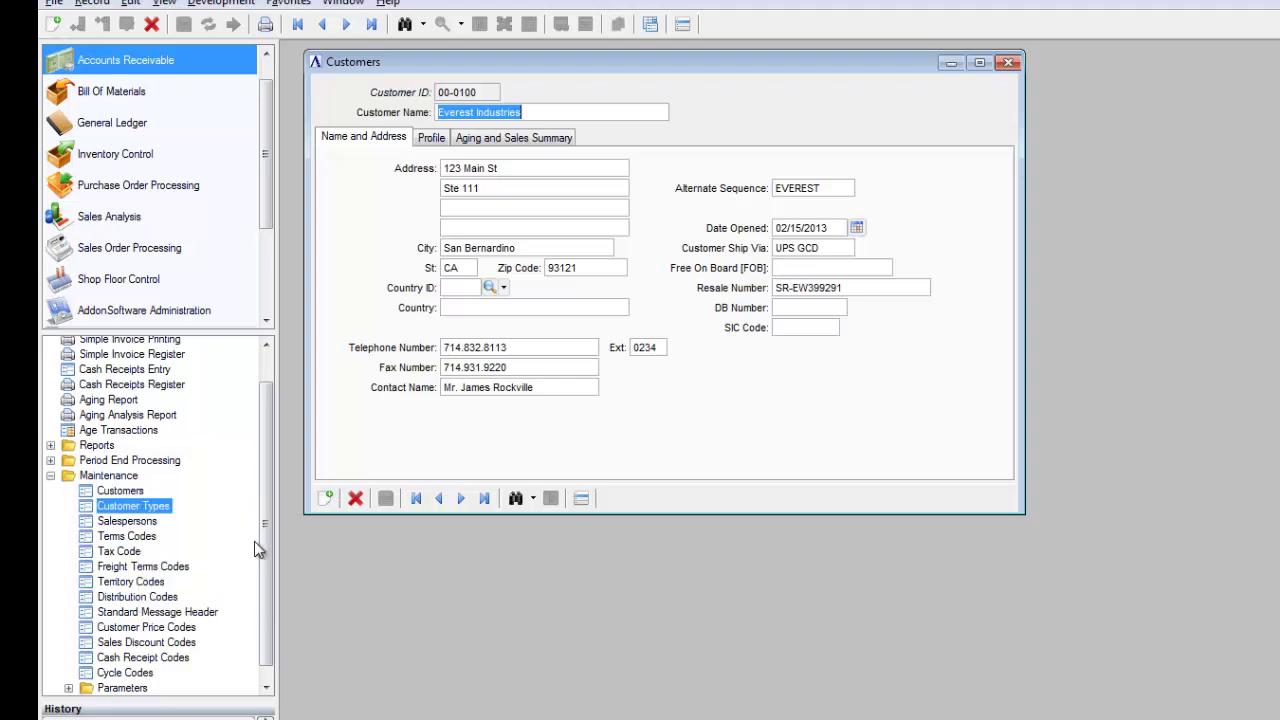
{"action": "left_click_drag", "start_coordinate": [242, 97], "coordinate": [389, 227]}
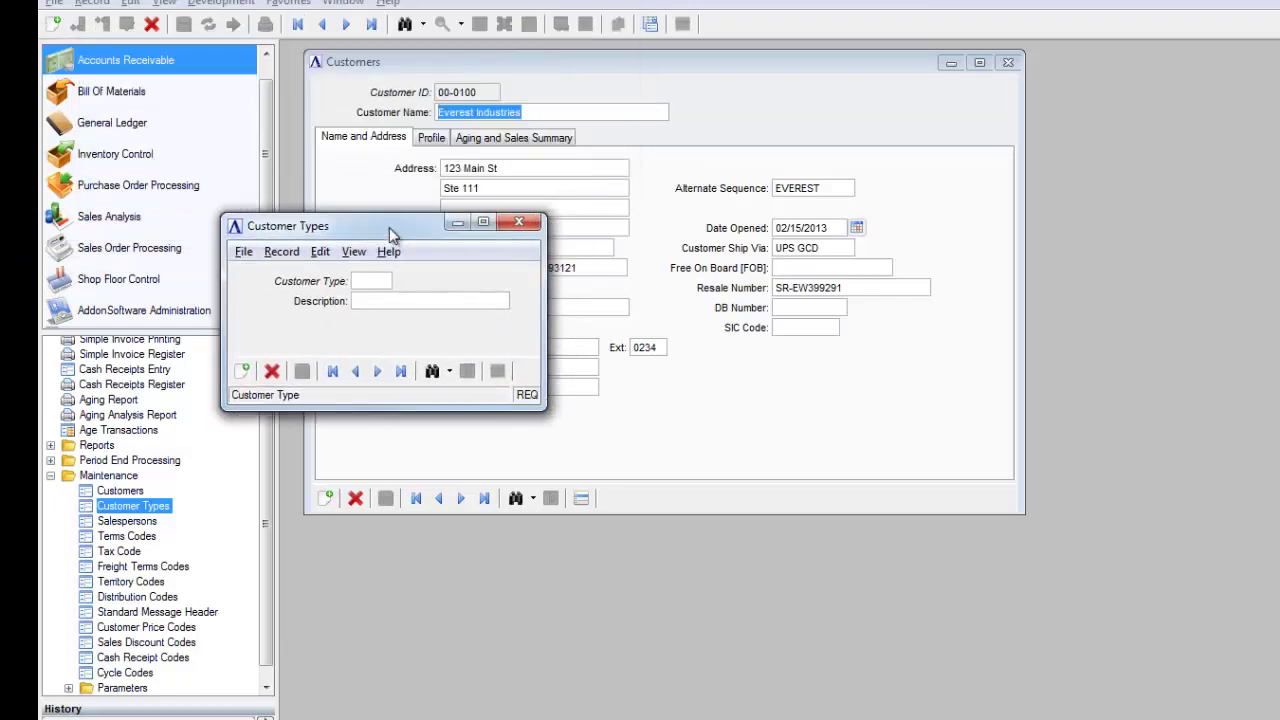
{"action": "left_click_drag", "start_coordinate": [389, 227], "coordinate": [590, 441]}
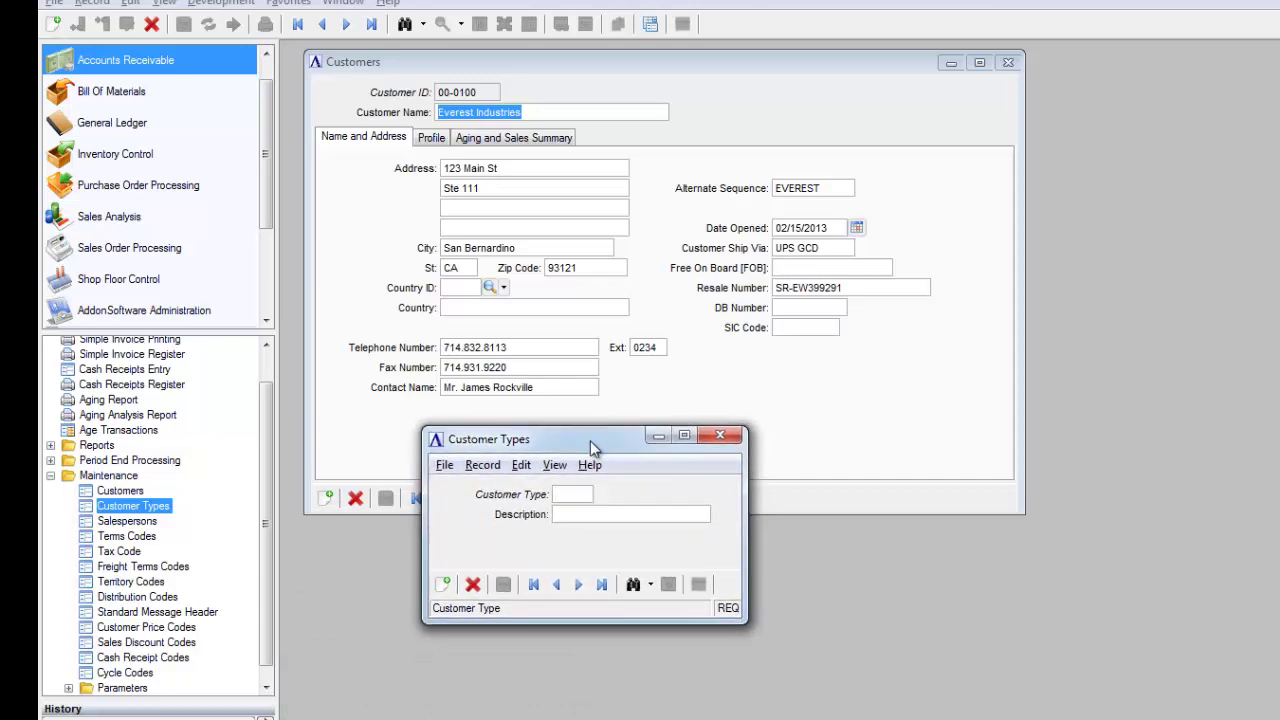
{"action": "left_click_drag", "start_coordinate": [590, 440], "coordinate": [590, 428]}
Step: Launch the Customer Types form in the web browser
{"action": "right_click", "coordinate": [145, 508]}
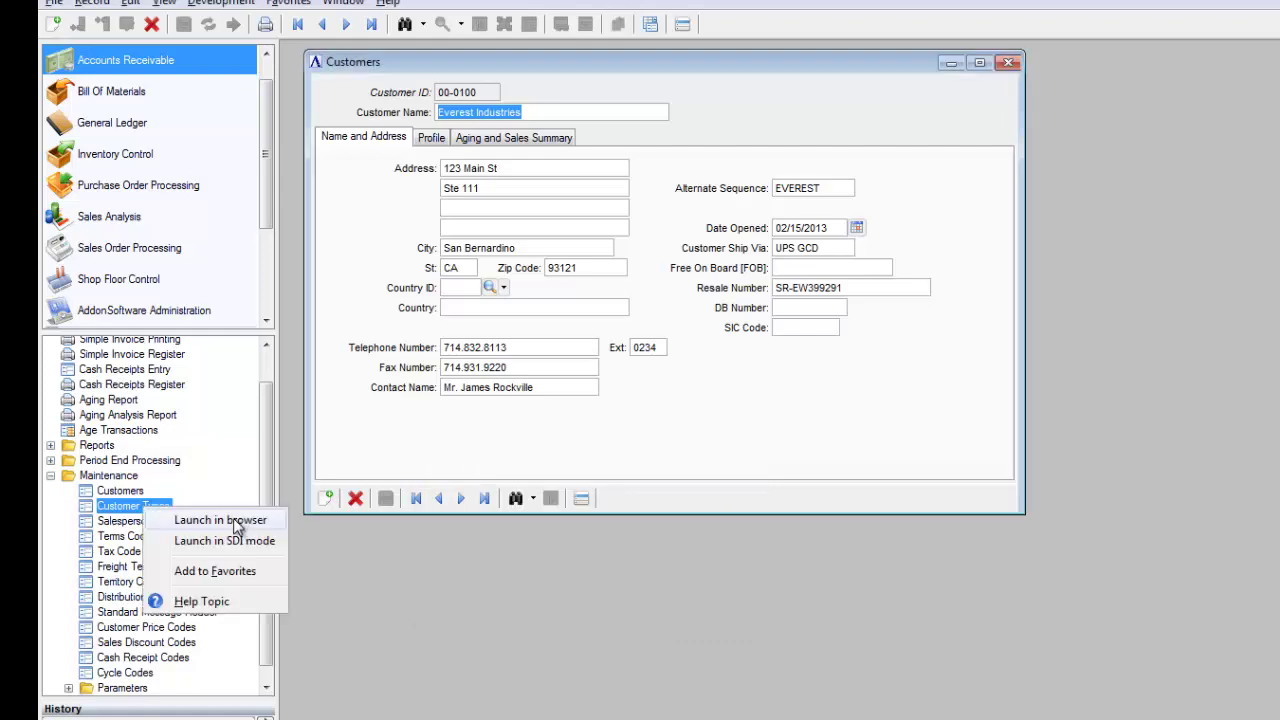
{"action": "left_click", "coordinate": [233, 518]}
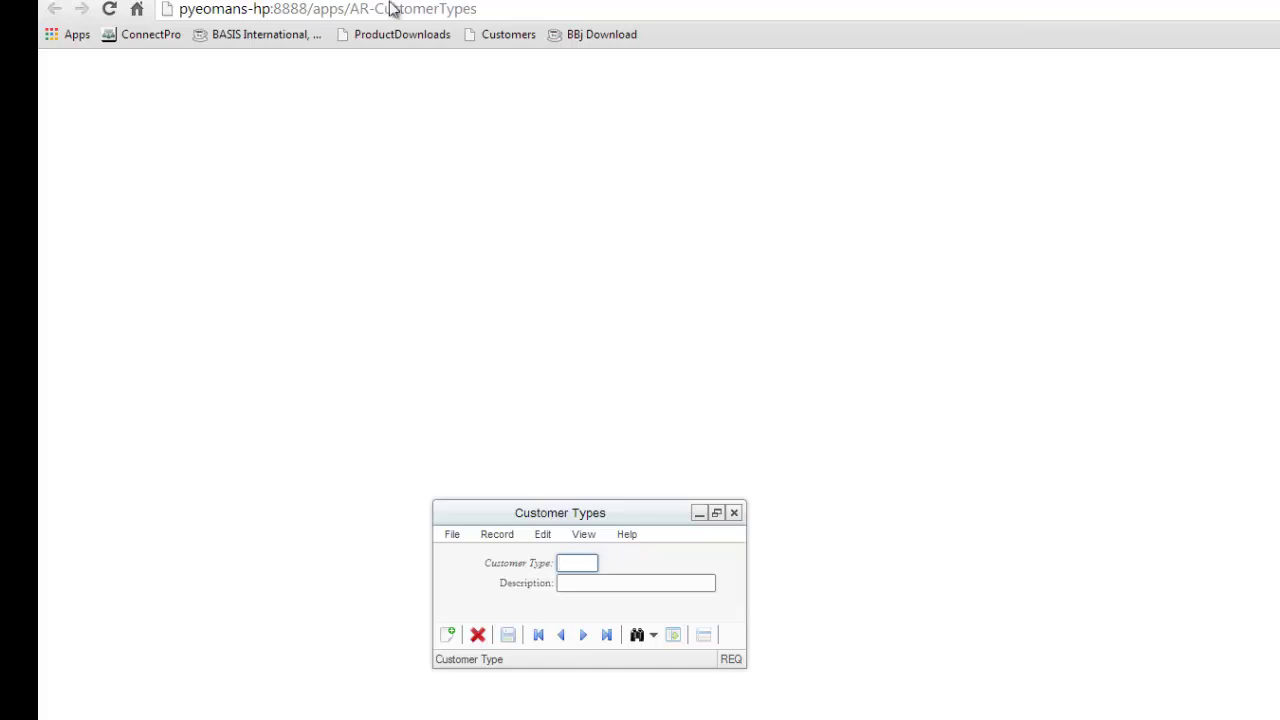
{"action": "left_click", "coordinate": [543, 643]}
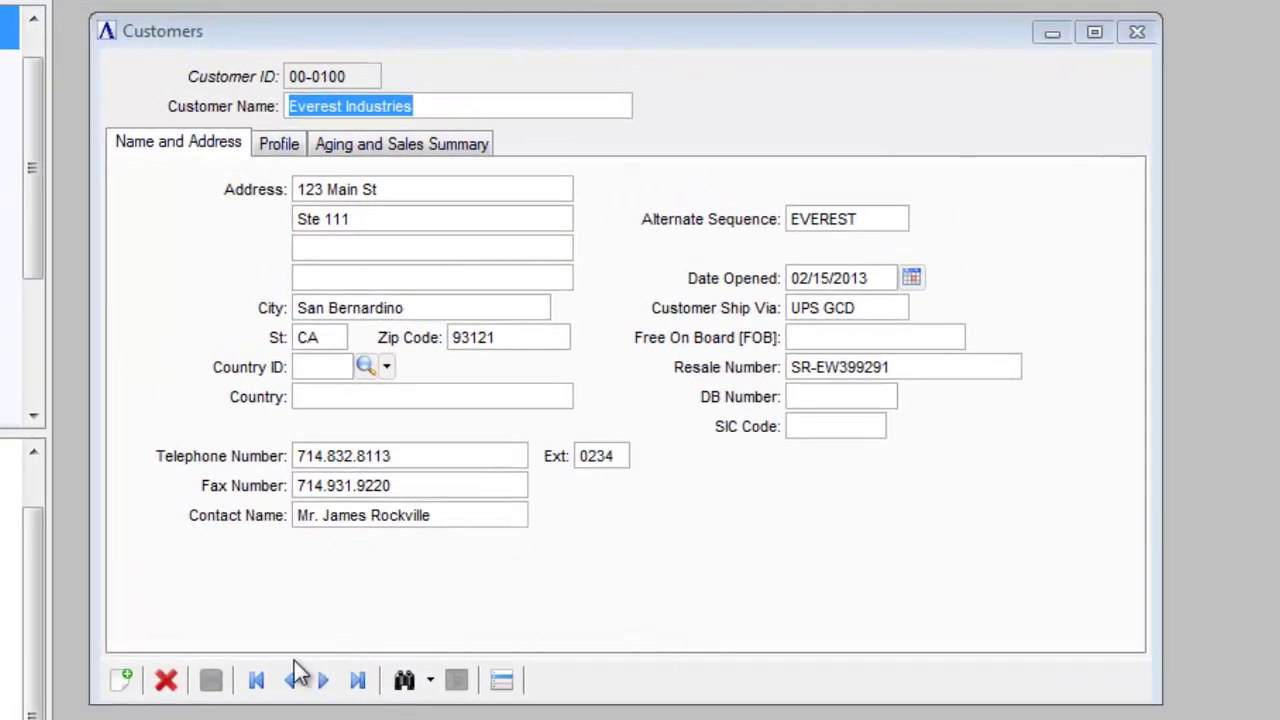
Step: Clear the Customers form, retrieve the Everest Industries record by its customer ID, and display its Profile details
{"action": "left_click", "coordinate": [127, 682]}
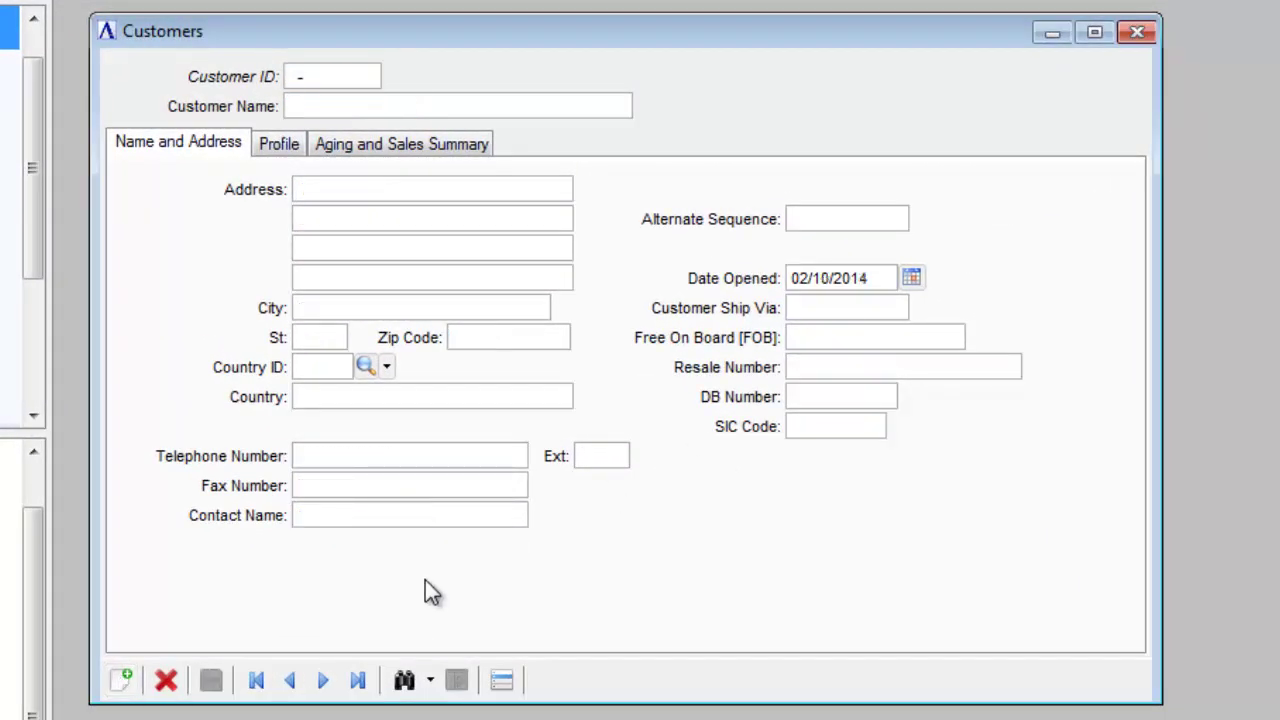
{"action": "type", "text": "100"}
{"action": "key", "text": "Tab"}
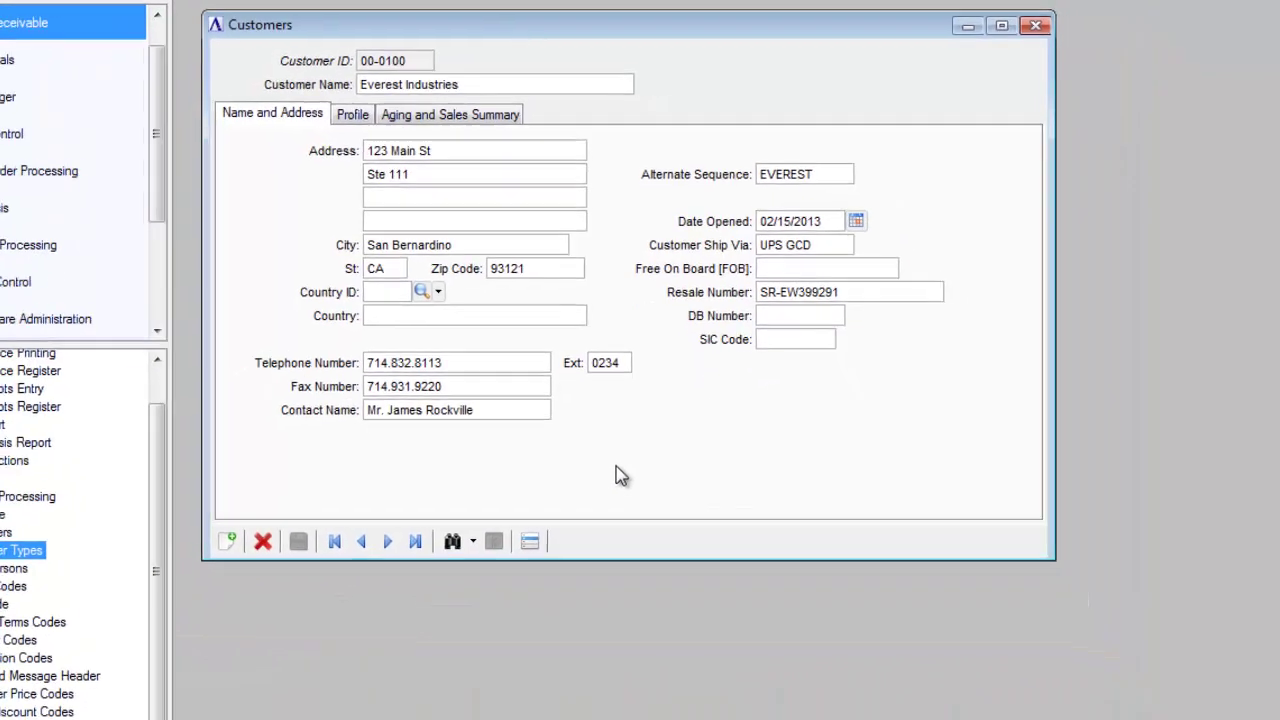
{"action": "left_click", "coordinate": [531, 535]}
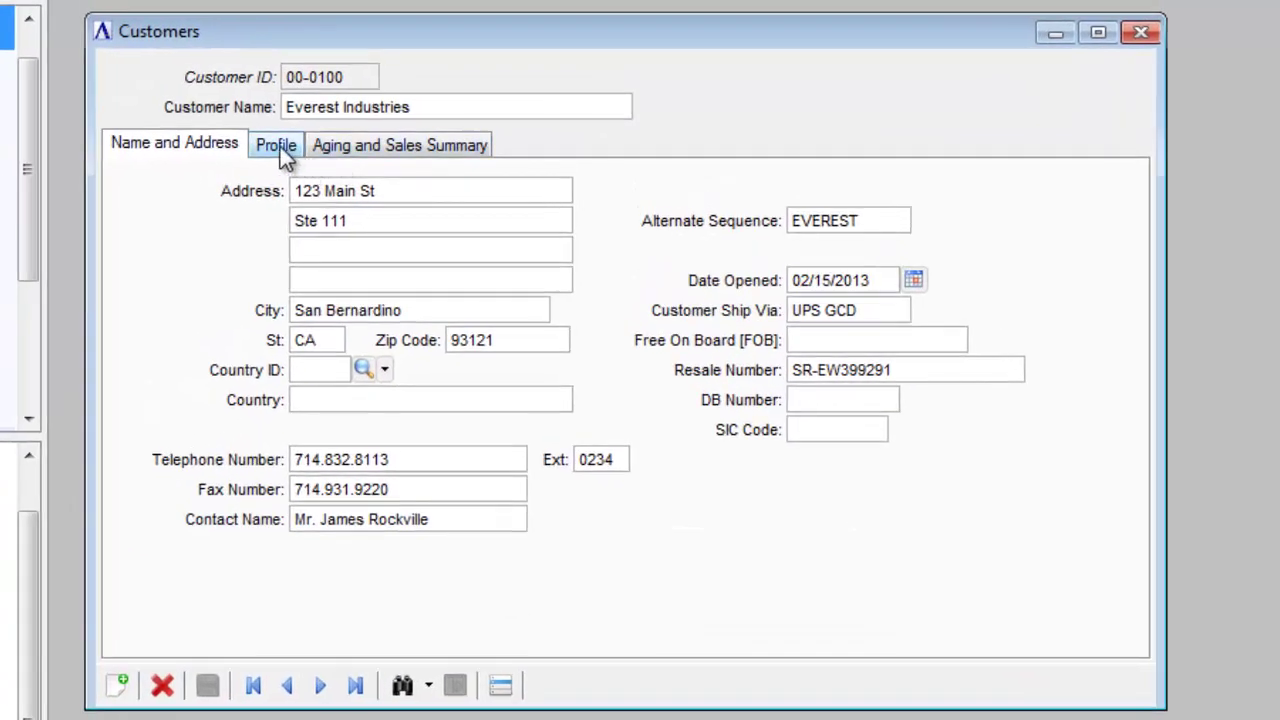
{"action": "left_click", "coordinate": [280, 147]}
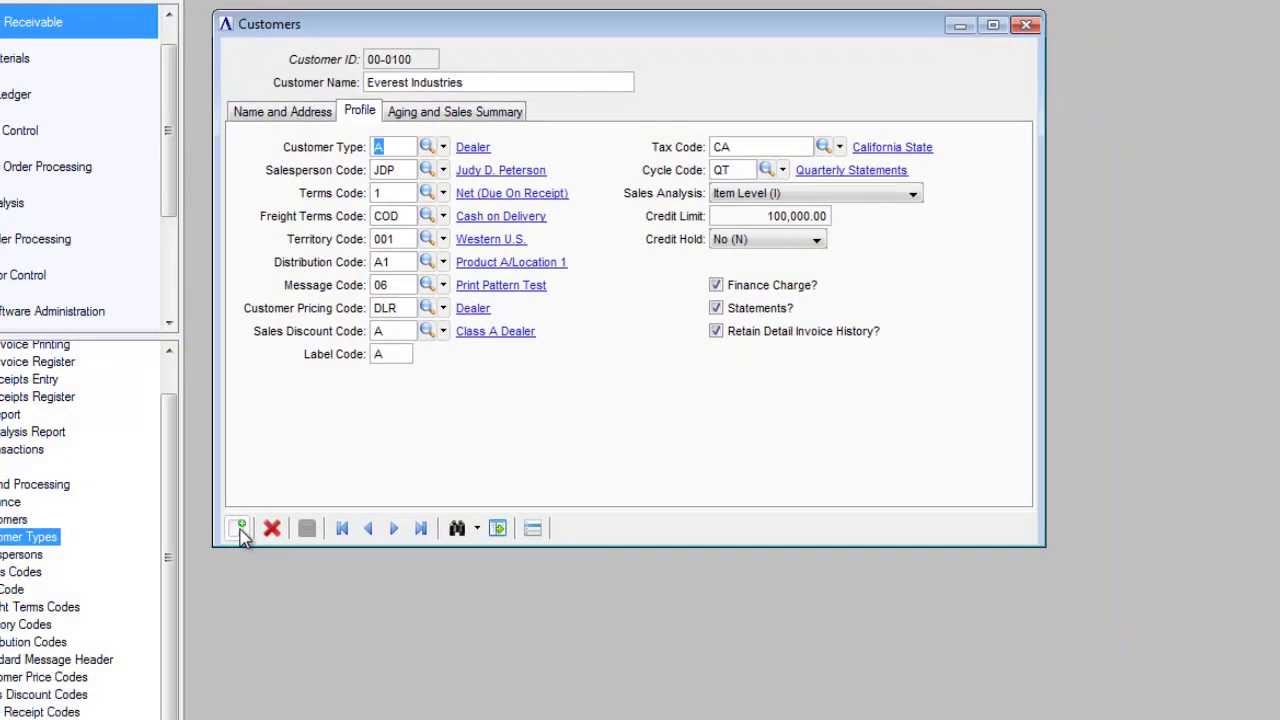
Step: Clear the Customers form and open the record query listing all customers
{"action": "left_click", "coordinate": [116, 685]}
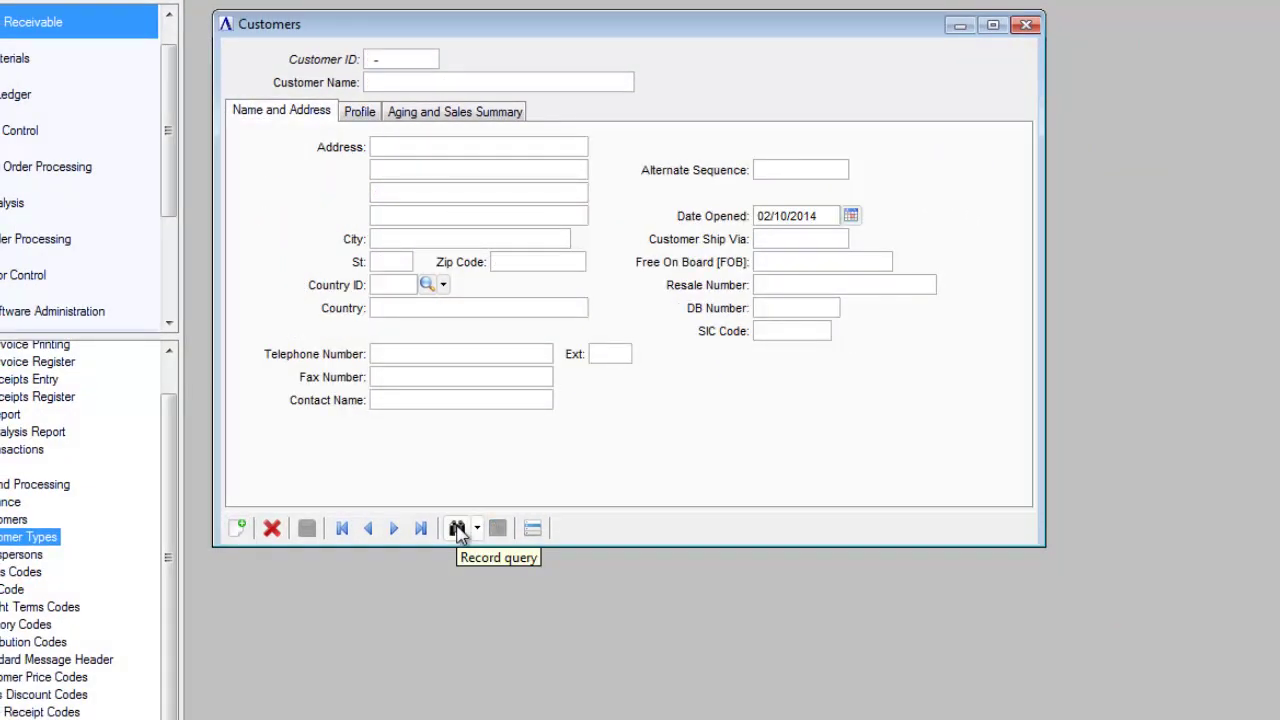
{"action": "left_click", "coordinate": [458, 530]}
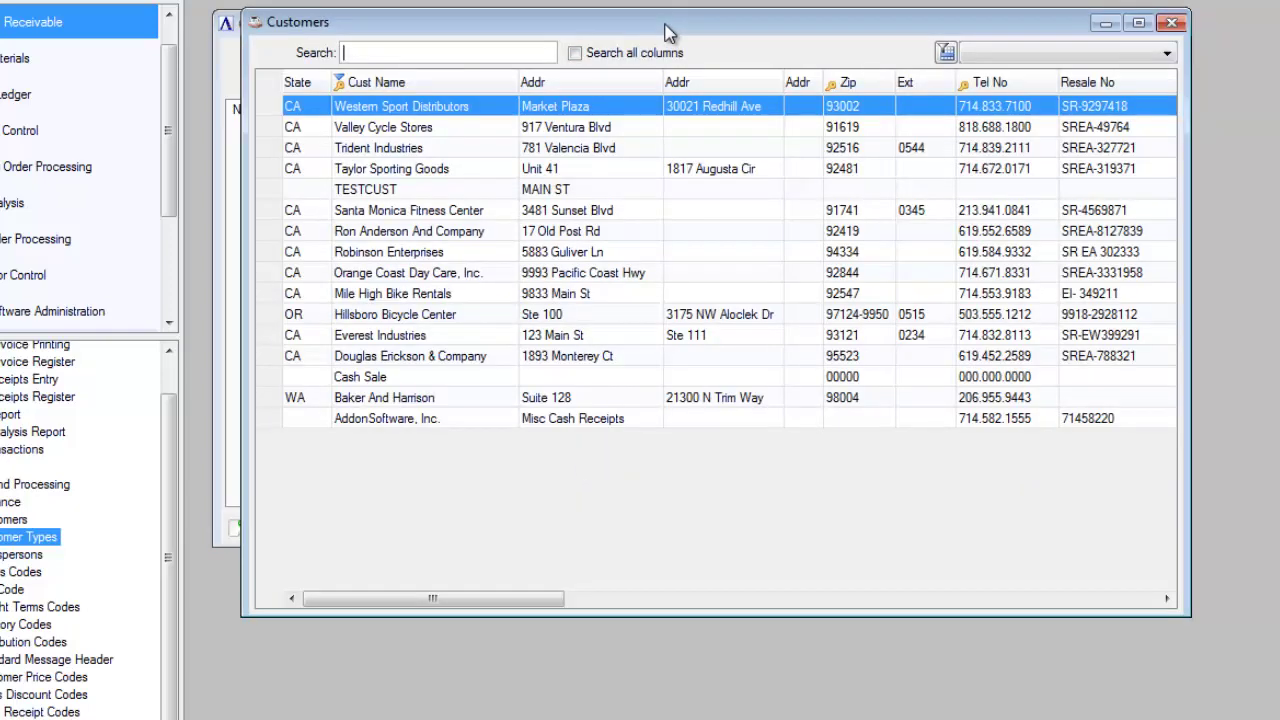
{"action": "left_click_drag", "start_coordinate": [665, 24], "coordinate": [664, 47]}
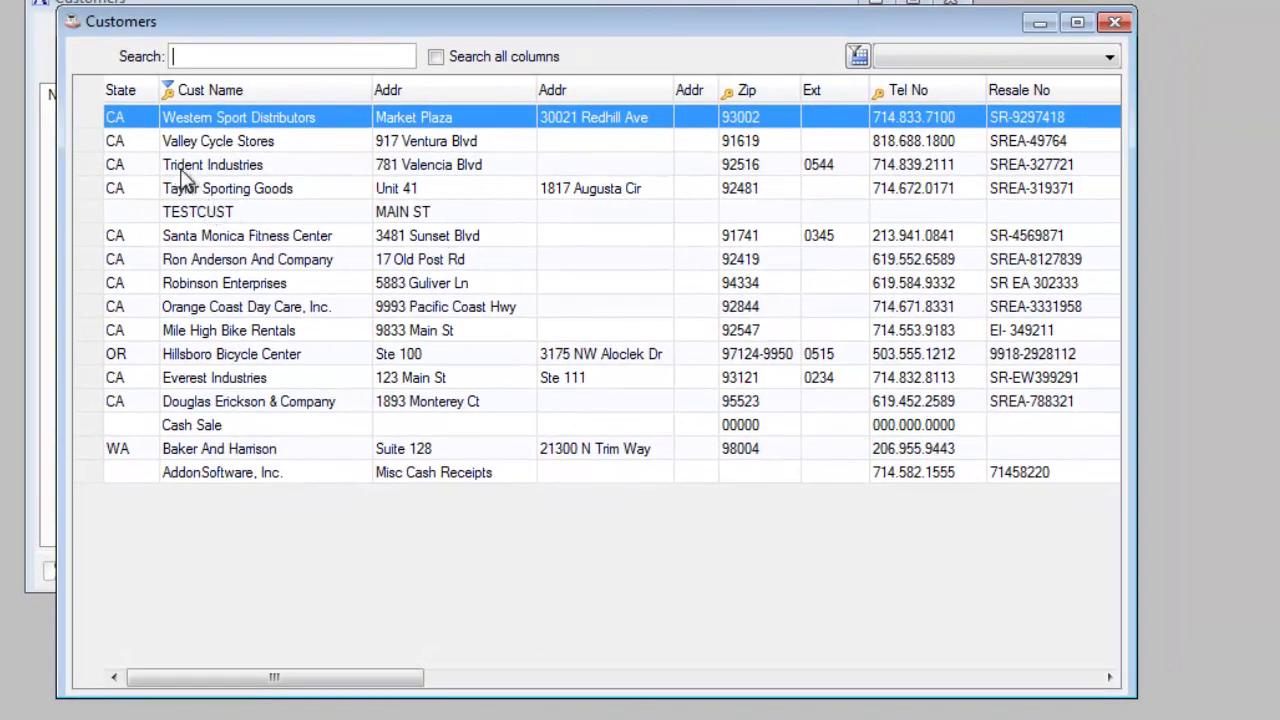
Step: Try sorting the customer list by address, and reorder it by customer name, finishing in ascending order
{"action": "left_click", "coordinate": [256, 89]}
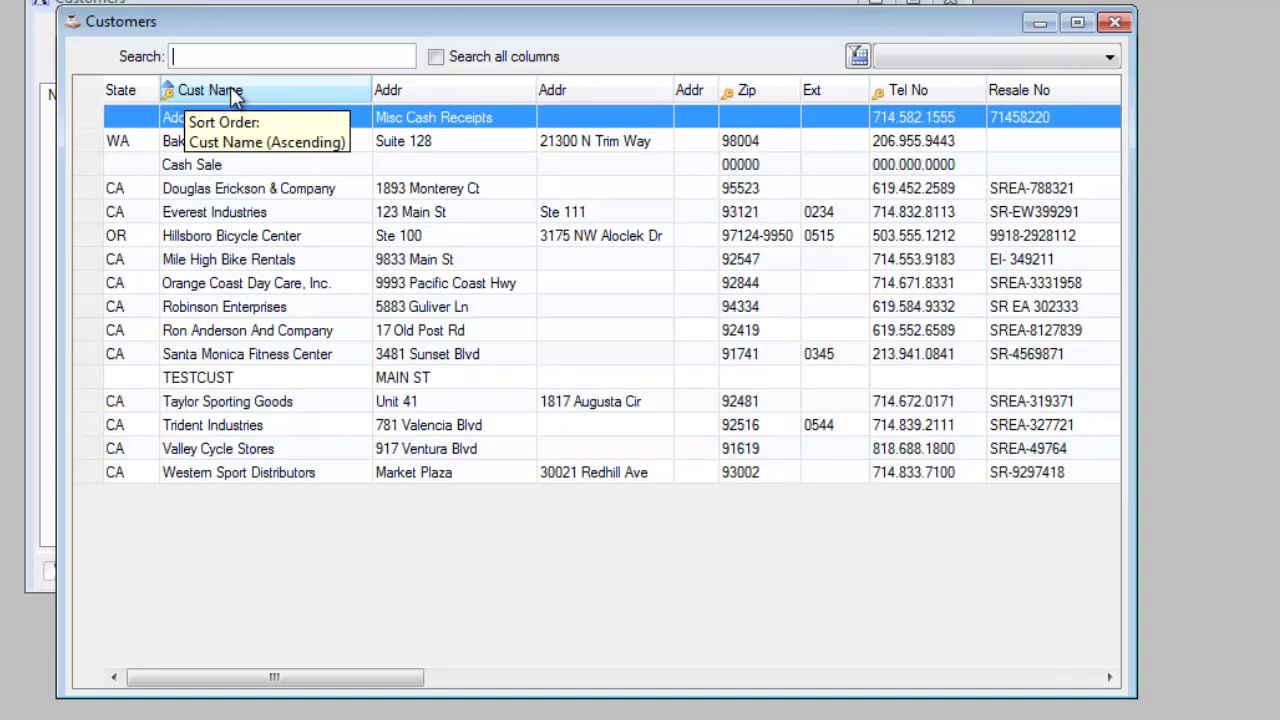
{"action": "left_click", "coordinate": [418, 95]}
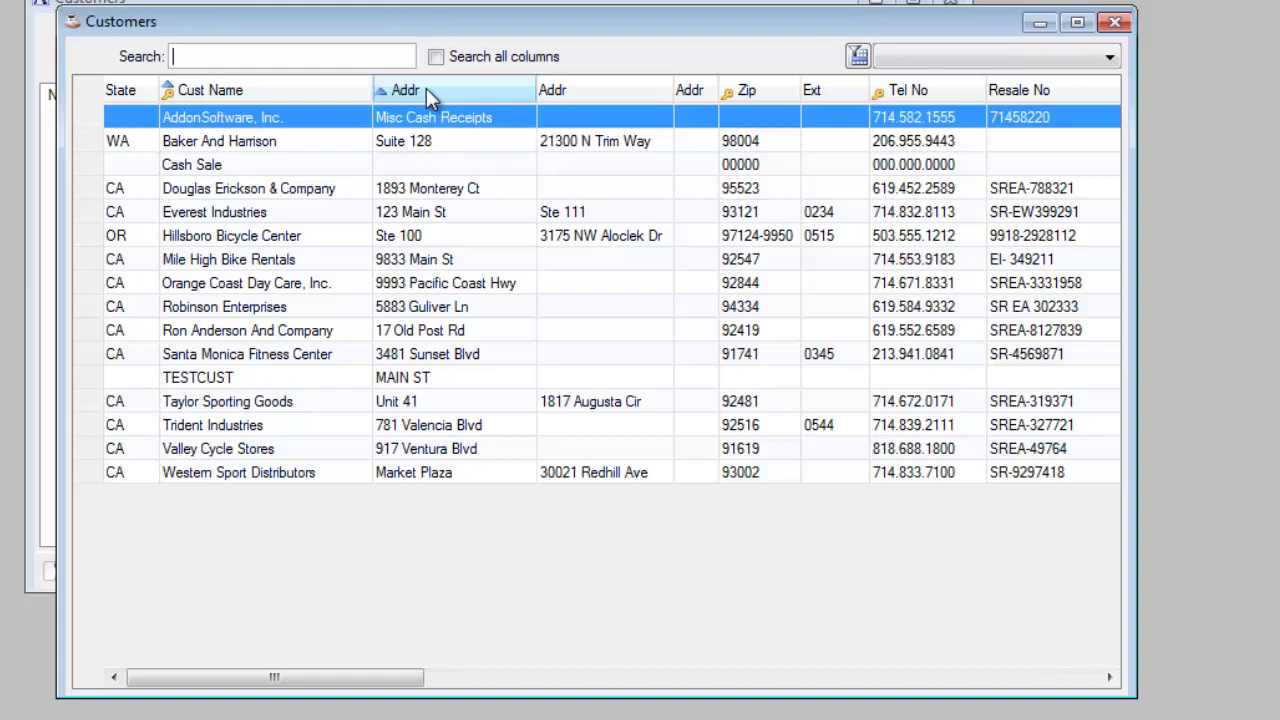
{"action": "left_click", "coordinate": [249, 89]}
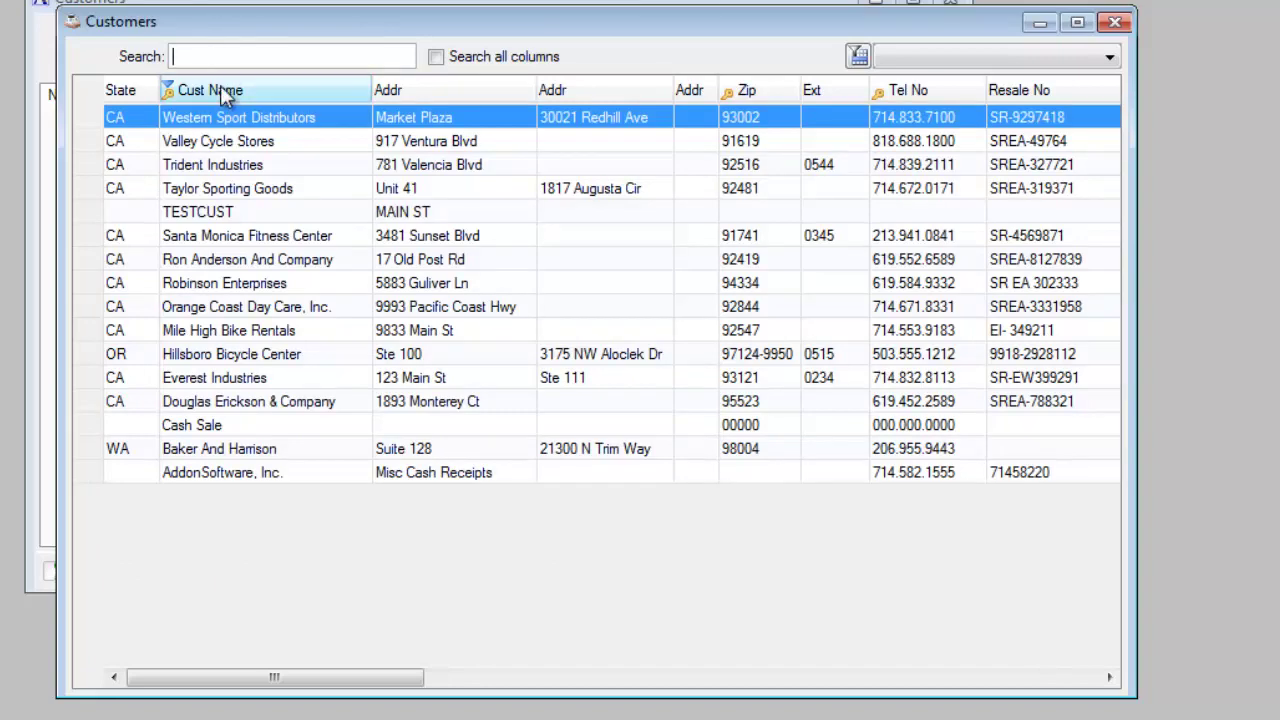
{"action": "left_click", "coordinate": [223, 88]}
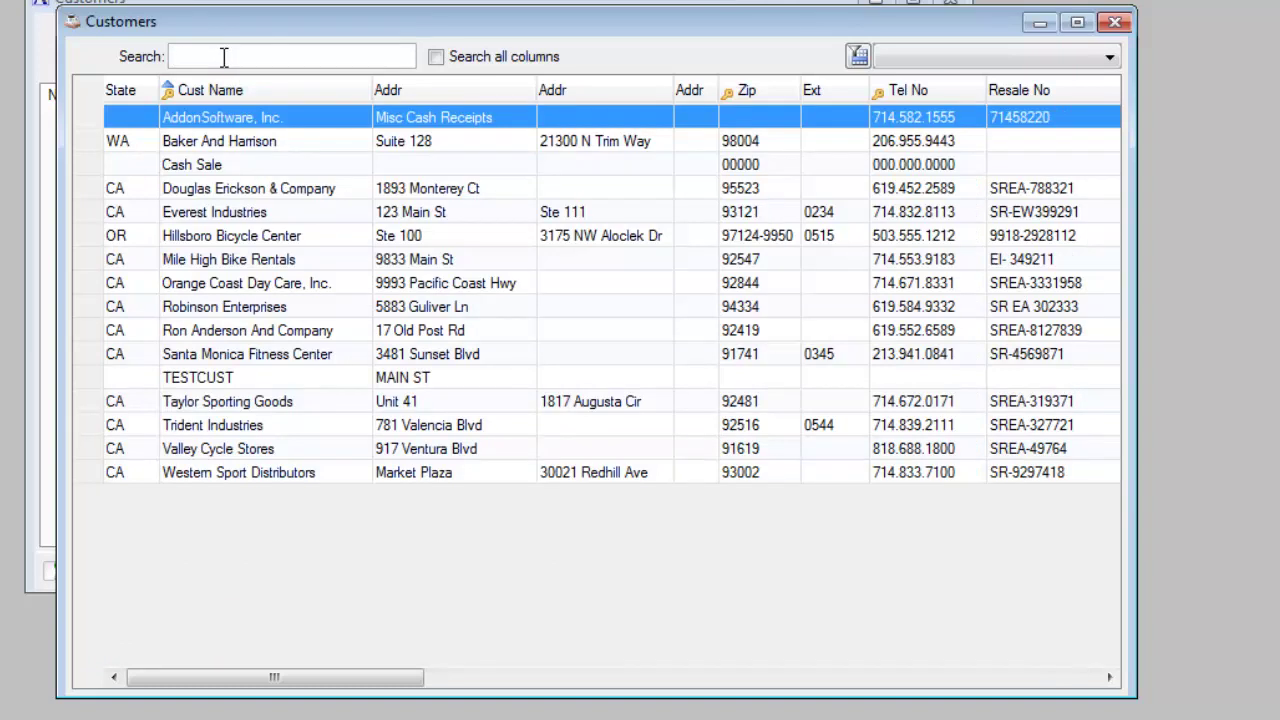
Step: Search the customer names for "R", run a wildcard search for "%Spor", and clear the search text
{"action": "type", "text": "R"}
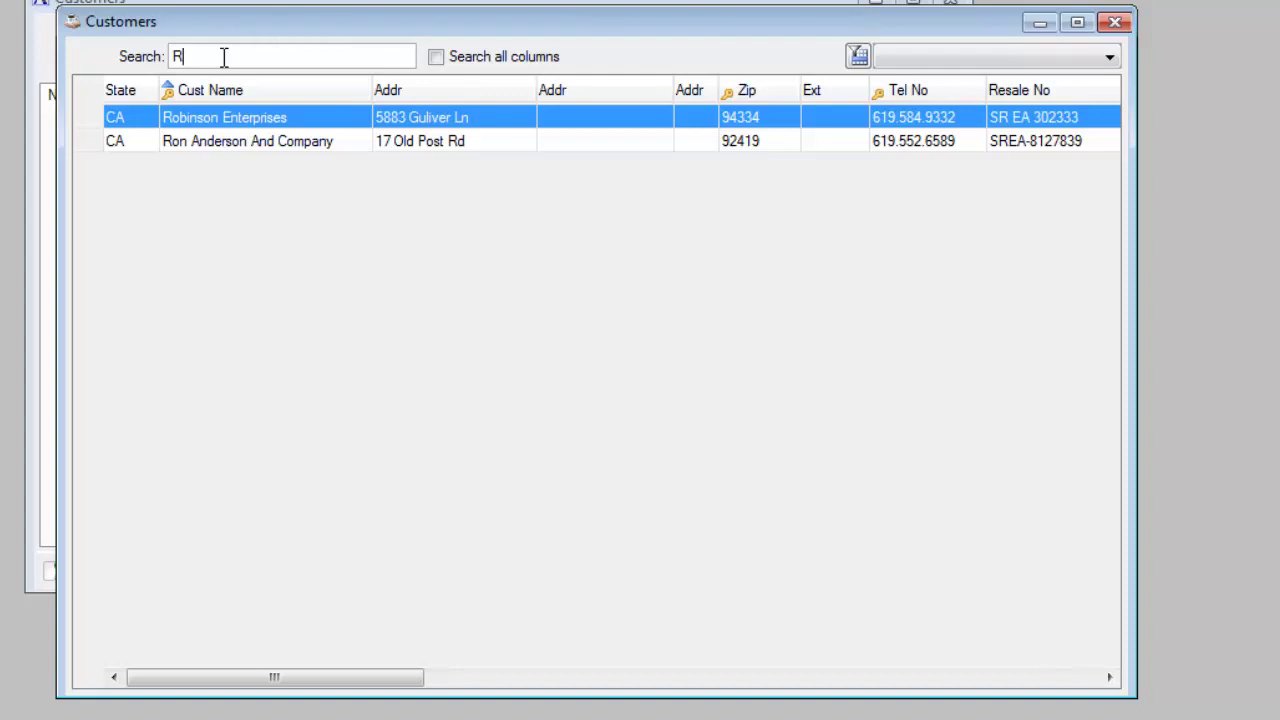
{"action": "key", "text": "BackSpace"}
{"action": "type", "text": "%"}
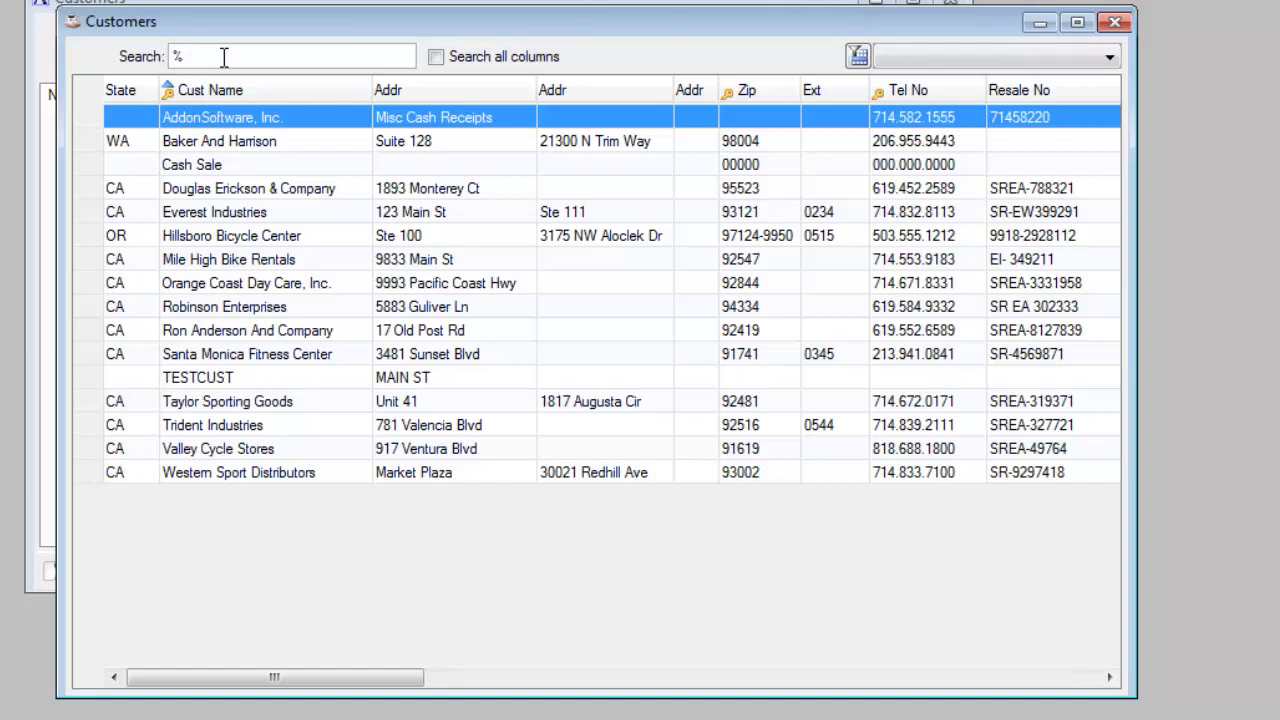
{"action": "type", "text": "Sp"}
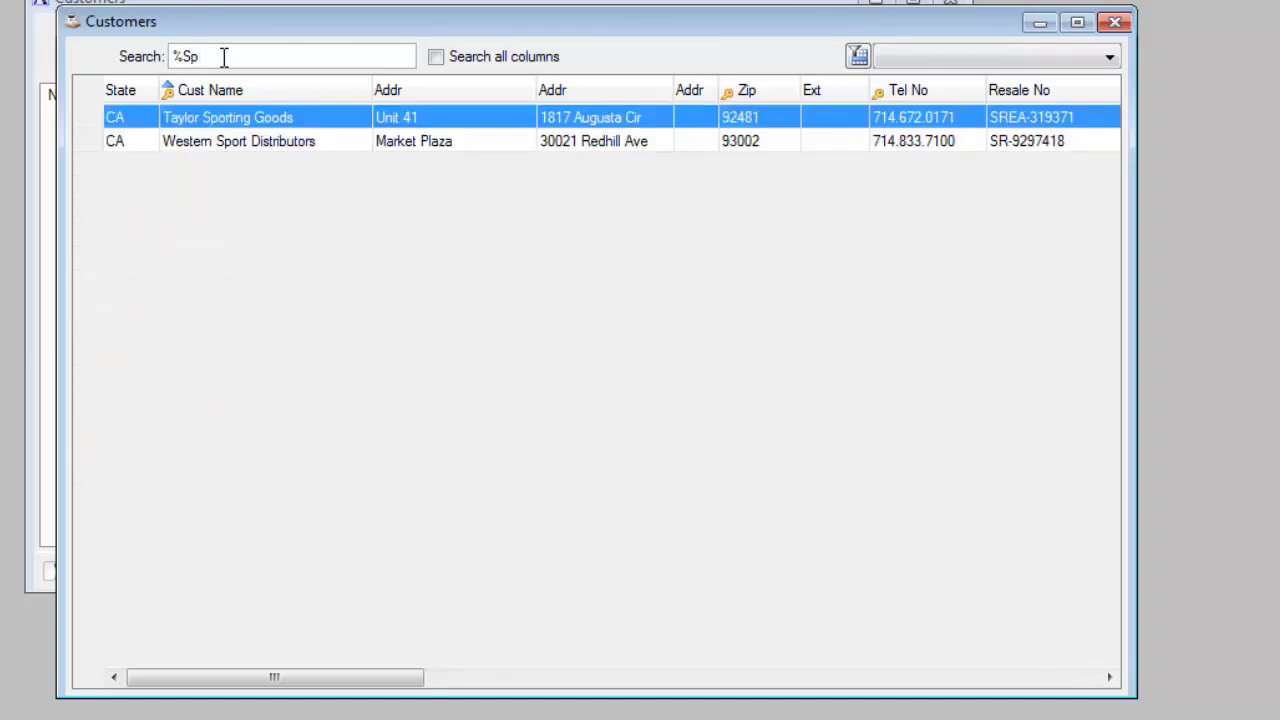
{"action": "type", "text": "or"}
{"action": "key", "text": "BackSpace"}
{"action": "key", "text": "BackSpace"}
{"action": "key", "text": "BackSpace"}
{"action": "key", "text": "BackSpace"}
{"action": "key", "text": "BackSpace"}
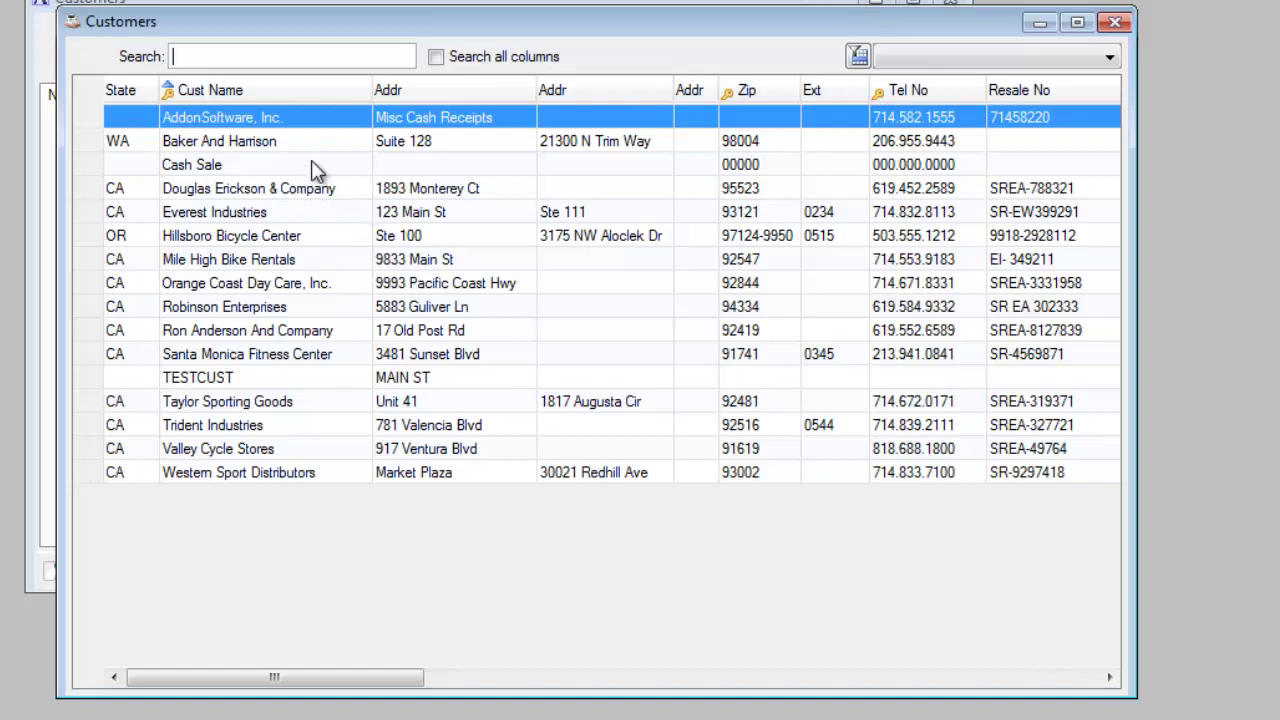
Step: Hide the ADDR_LINE_1, ADDR_LINE_2, ADDR_LINE_3 and ZIP_CODE columns from the customer list through its Inquiry Columns settings
{"action": "right_click", "coordinate": [255, 127]}
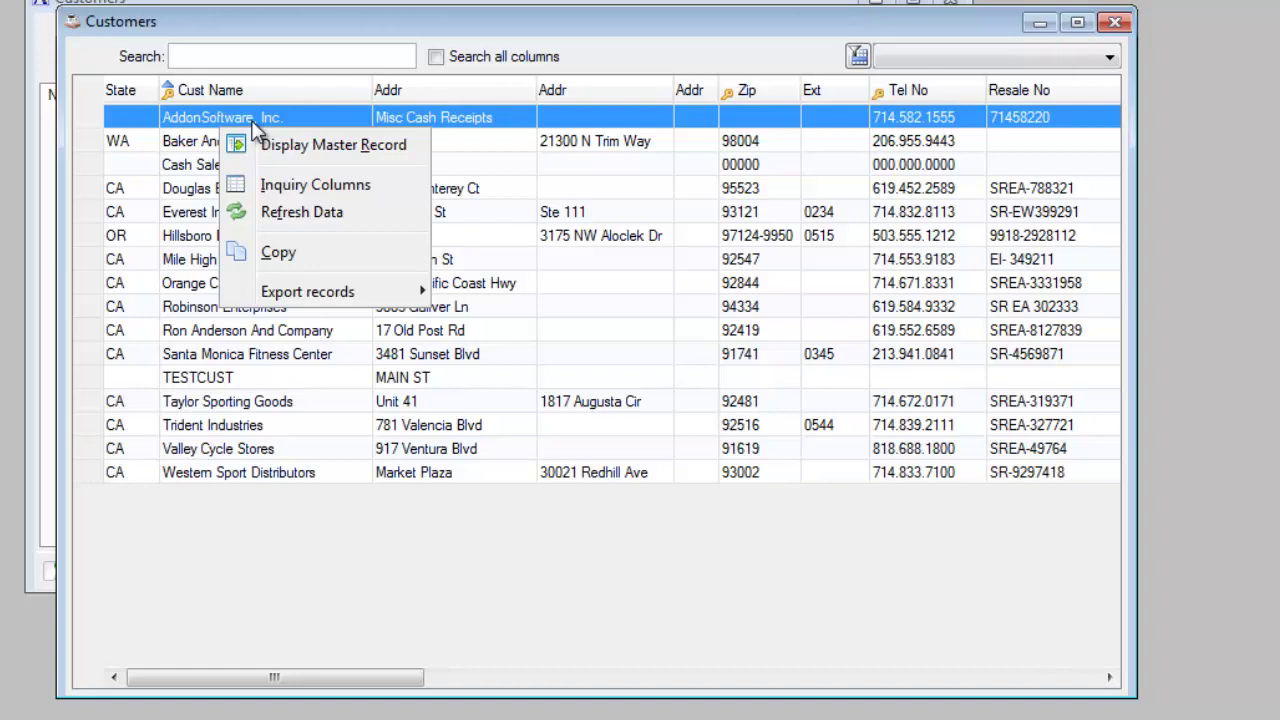
{"action": "mouse_move", "coordinate": [320, 300]}
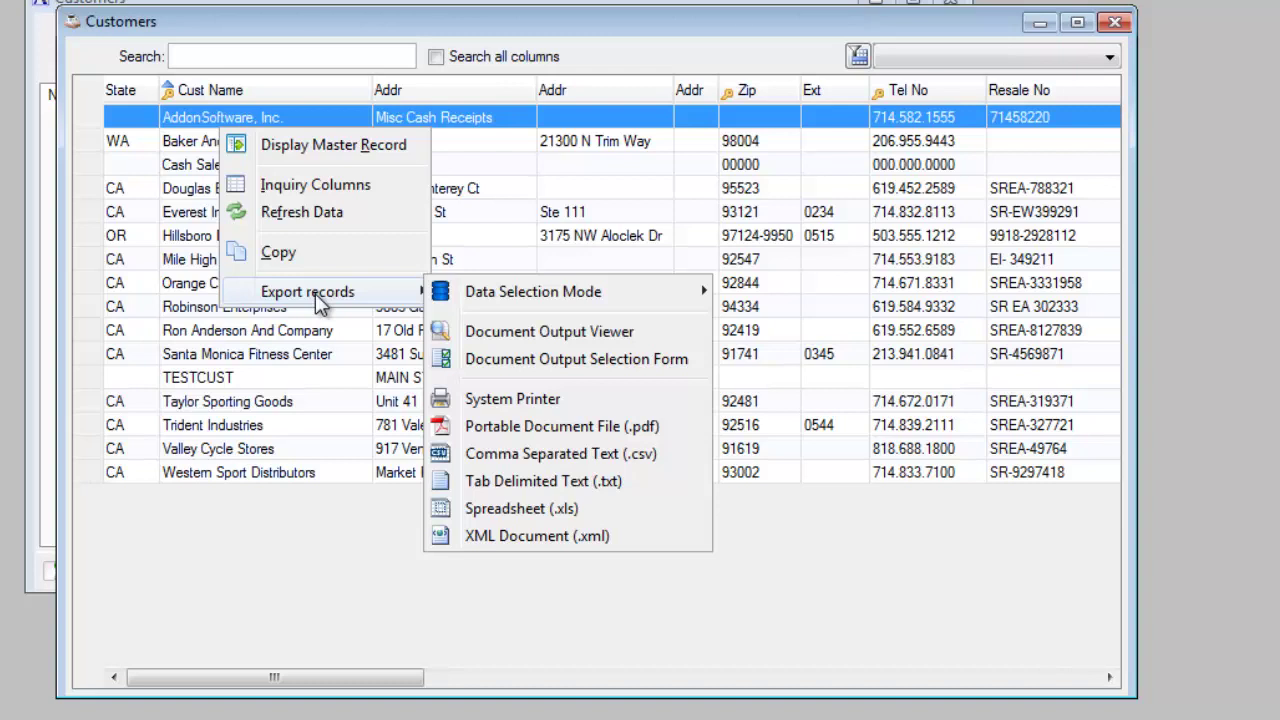
{"action": "left_click", "coordinate": [314, 186]}
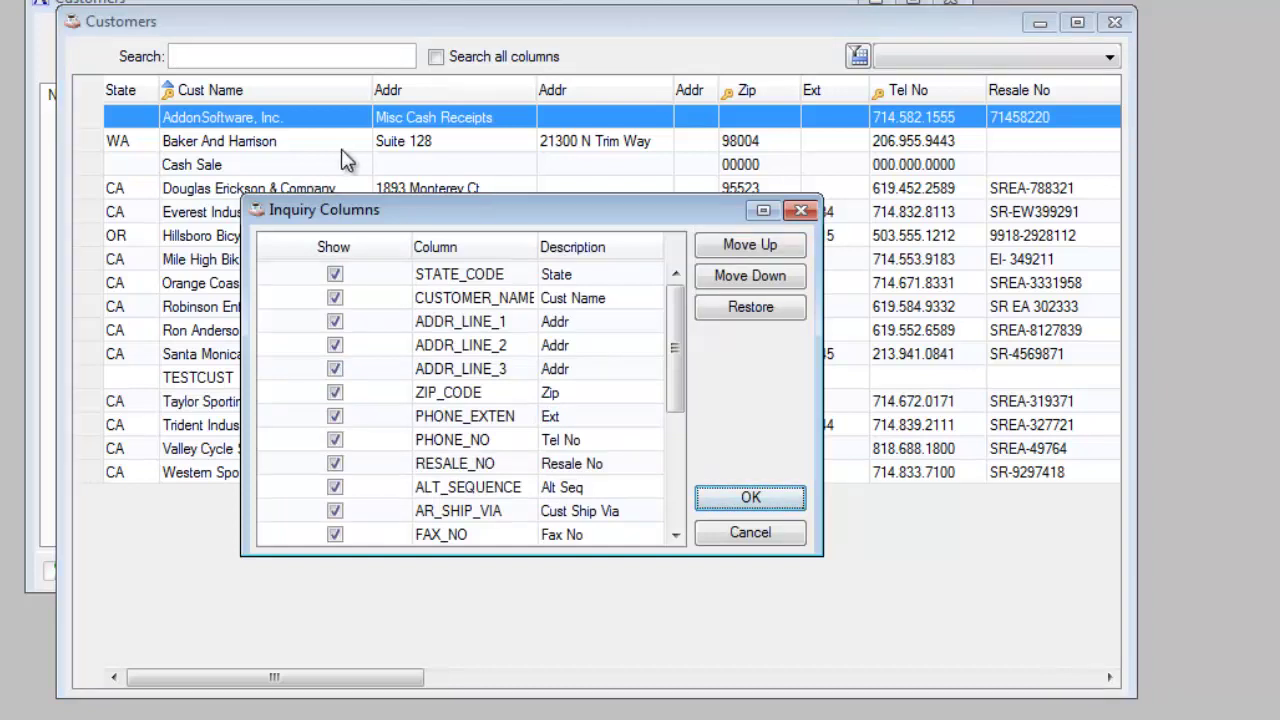
{"action": "left_click", "coordinate": [336, 321]}
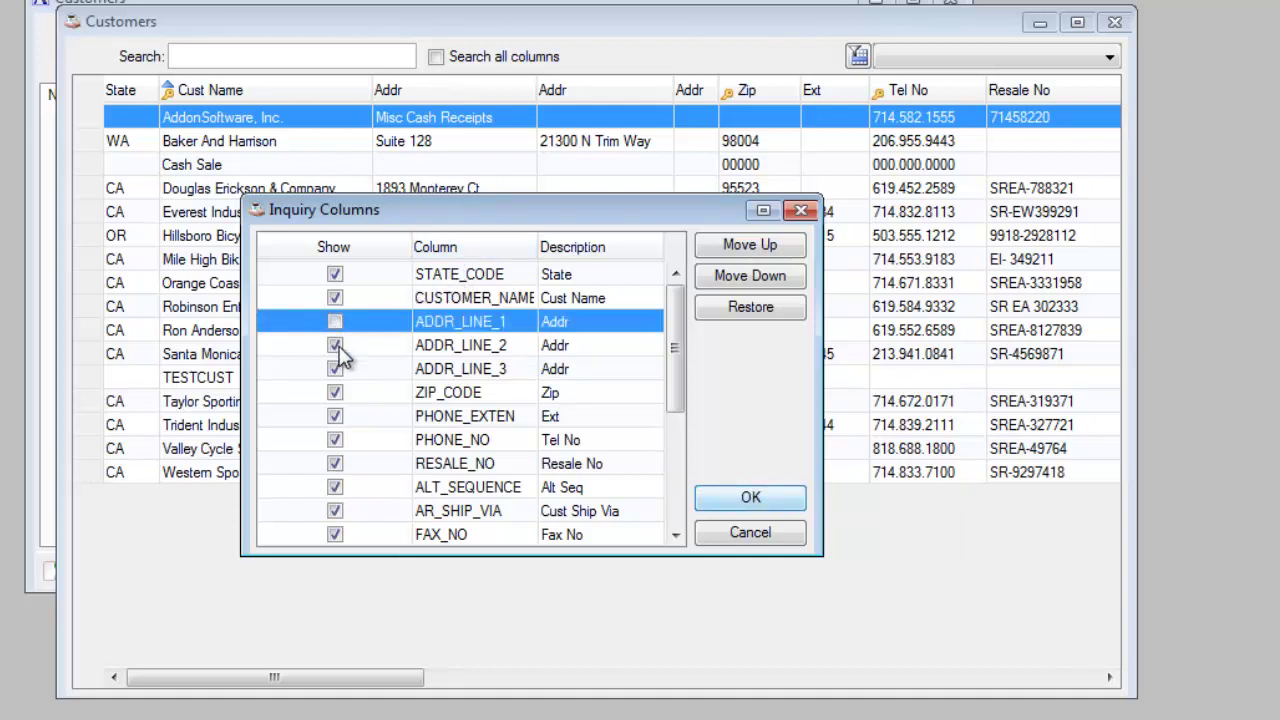
{"action": "left_click", "coordinate": [335, 344]}
{"action": "left_click", "coordinate": [335, 344]}
{"action": "left_click", "coordinate": [335, 368]}
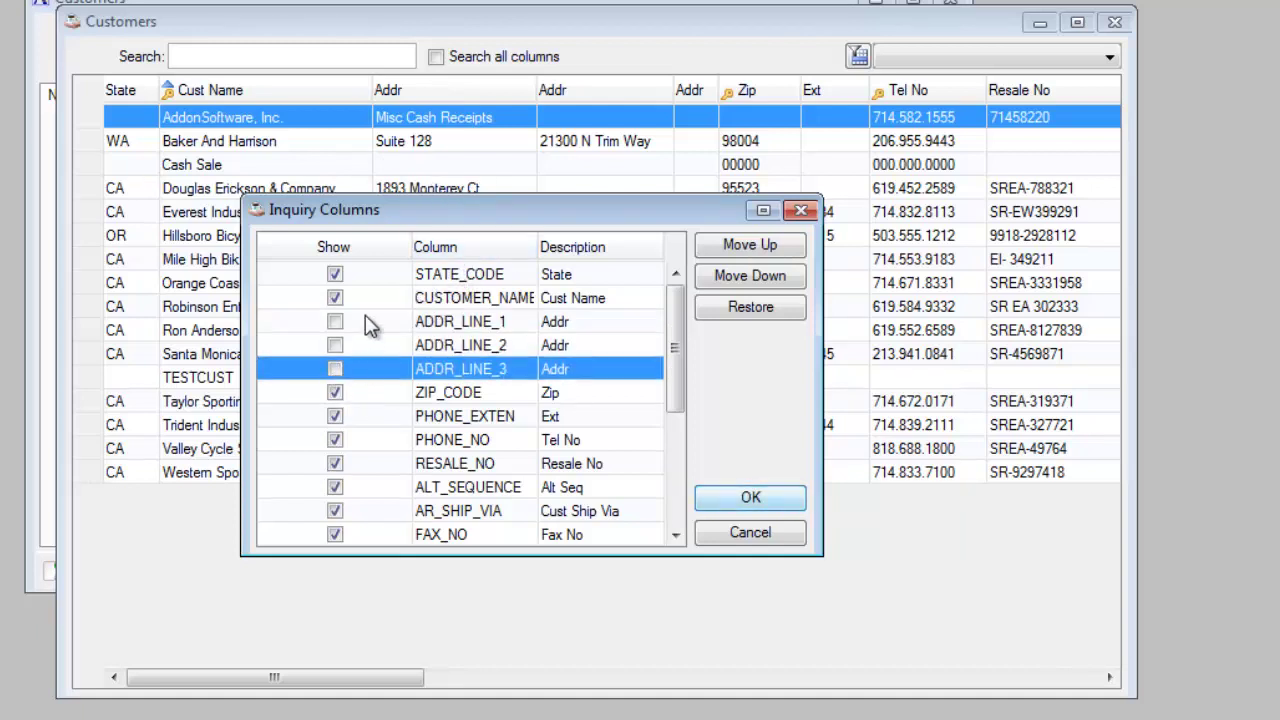
{"action": "left_click", "coordinate": [336, 392]}
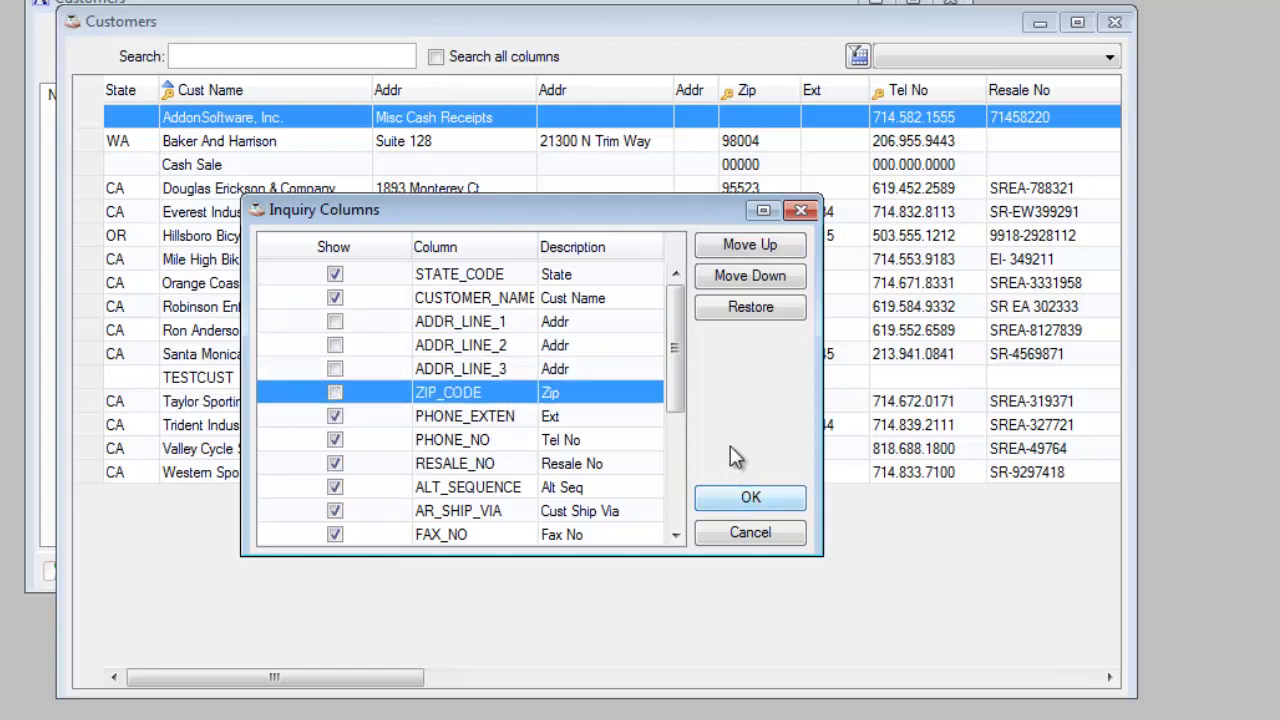
{"action": "left_click", "coordinate": [751, 499]}
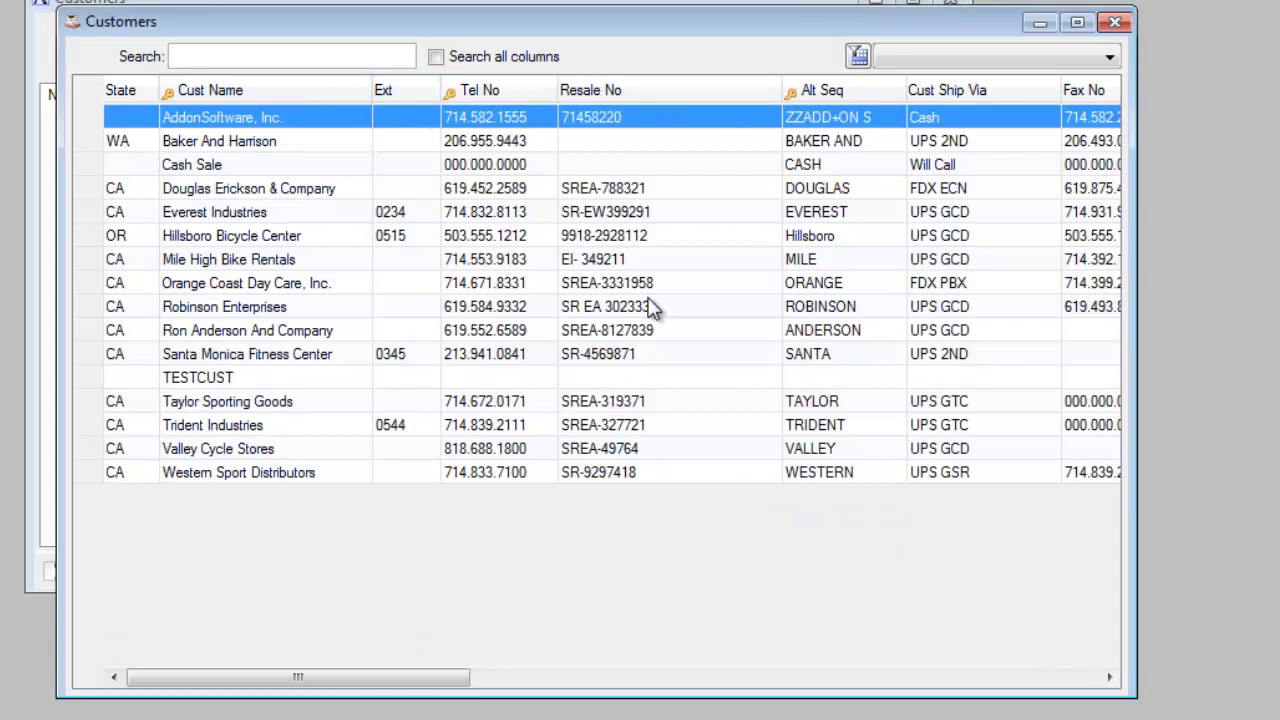
Step: Show the three address line columns and the ZIP_CODE column in the customer list again
{"action": "right_click", "coordinate": [316, 240]}
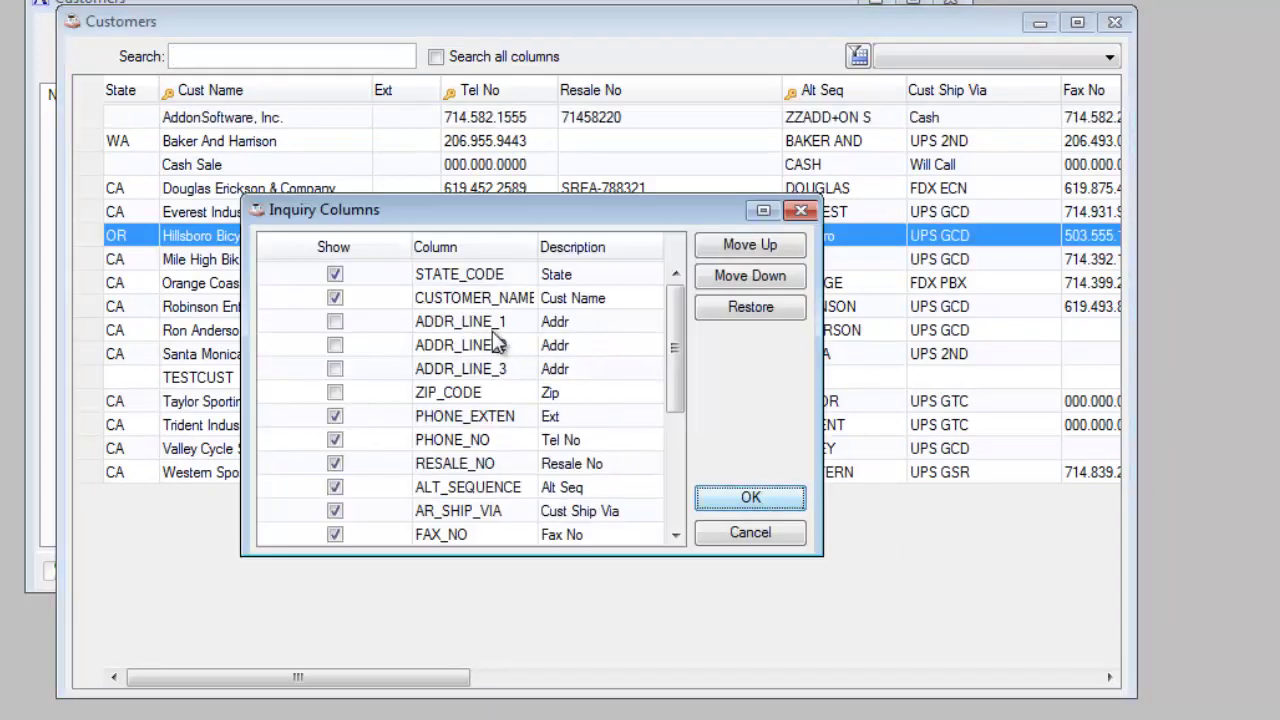
{"action": "left_click", "coordinate": [335, 321]}
{"action": "left_click", "coordinate": [338, 347]}
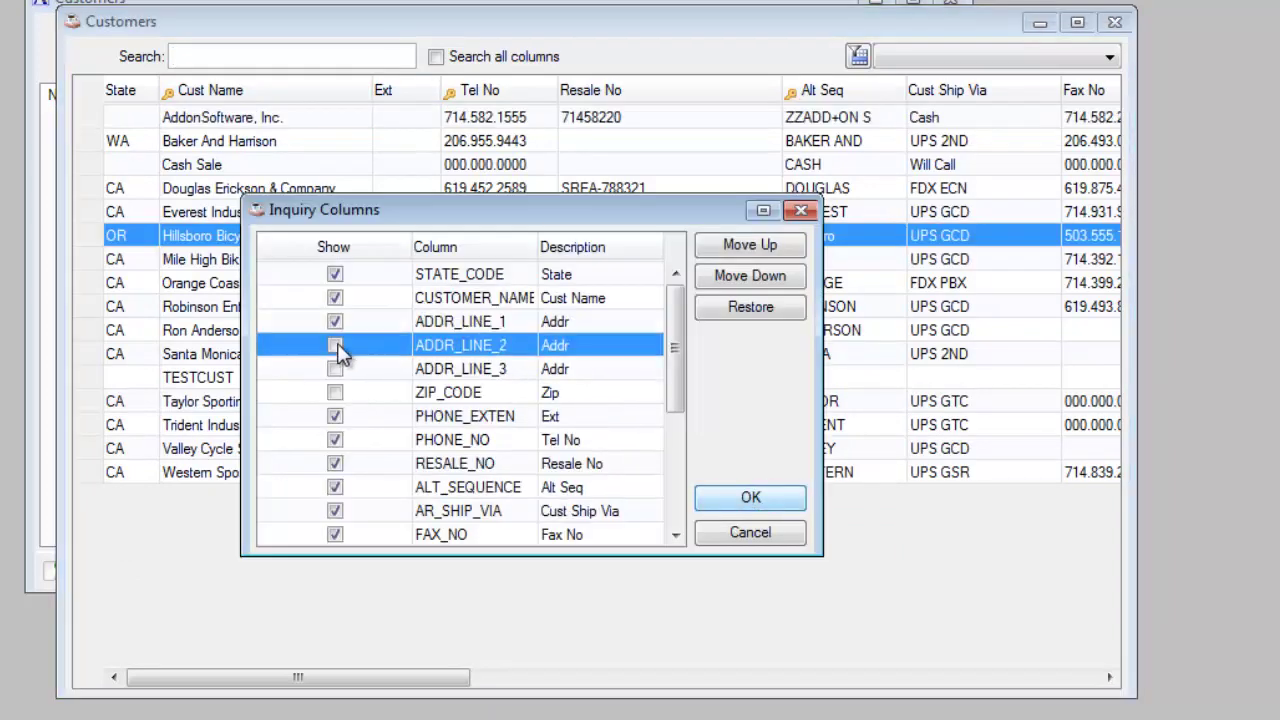
{"action": "left_click", "coordinate": [336, 346]}
{"action": "left_click", "coordinate": [337, 368]}
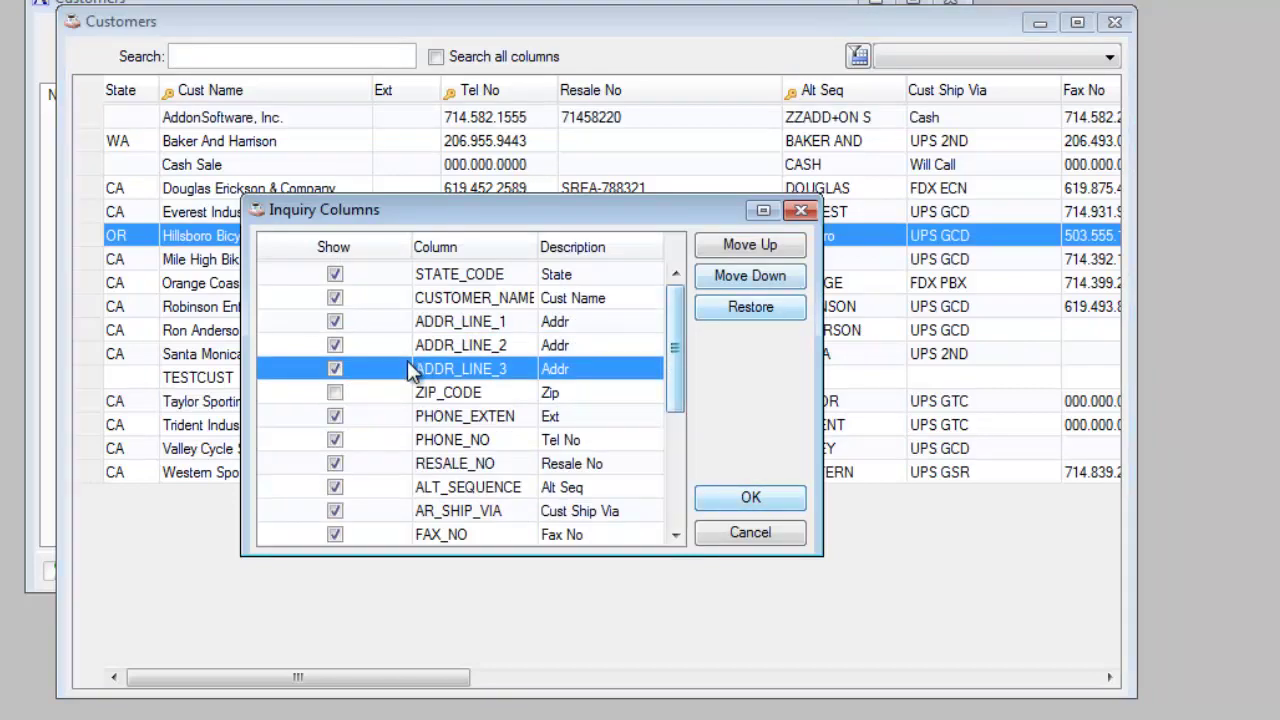
{"action": "left_click", "coordinate": [335, 392]}
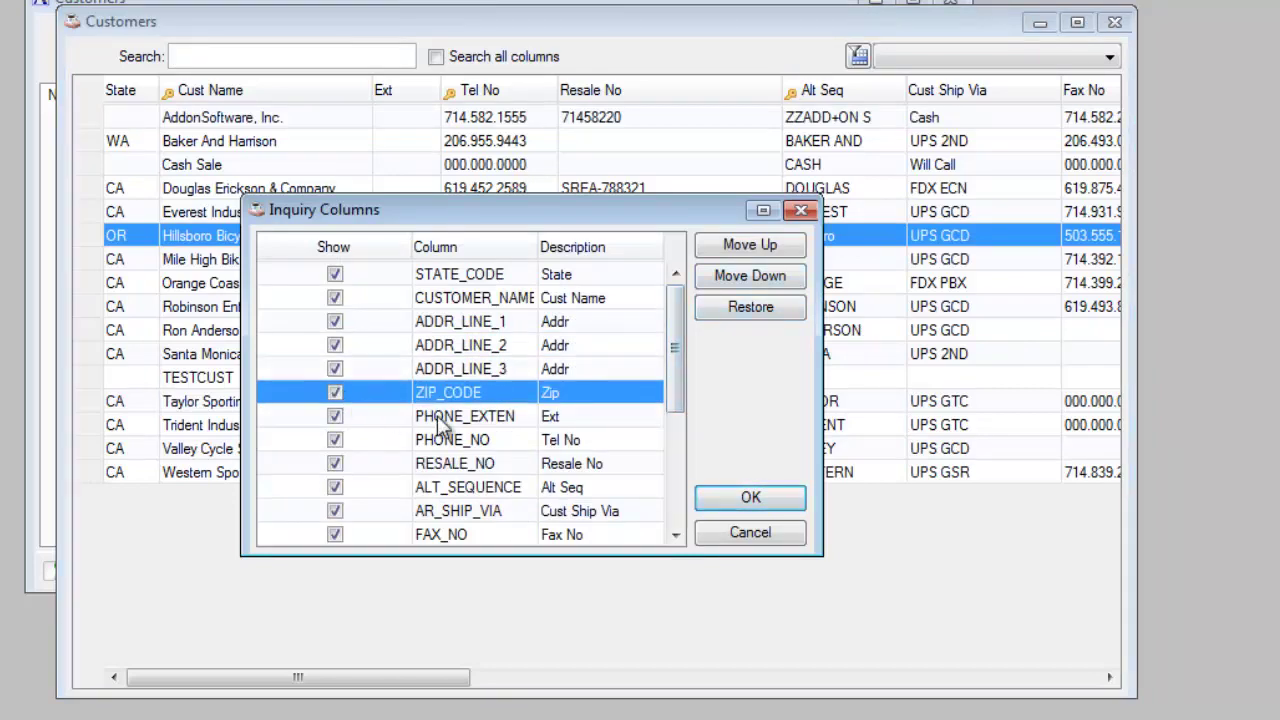
{"action": "left_click", "coordinate": [779, 505]}
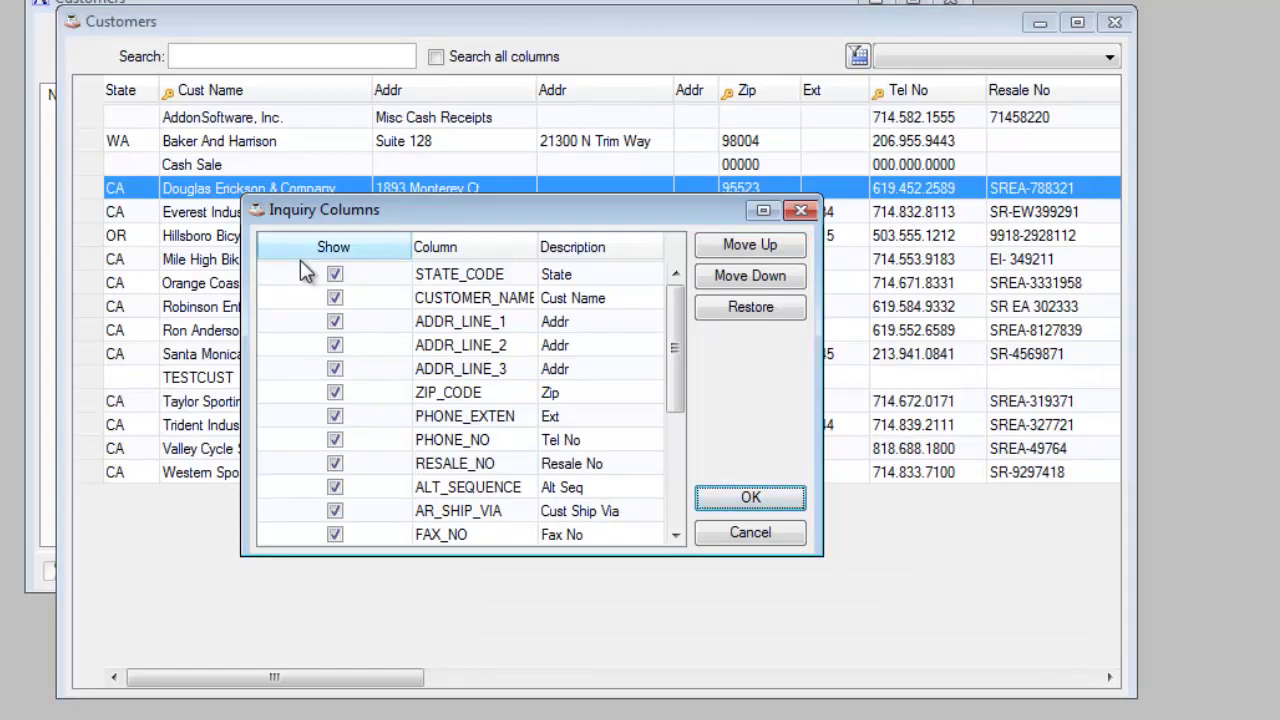
Step: Try moving ZIP_CODE to the start of the inquiry column order, return it to just below ADDR_LINE_3, and accept the order
{"action": "left_click", "coordinate": [446, 396]}
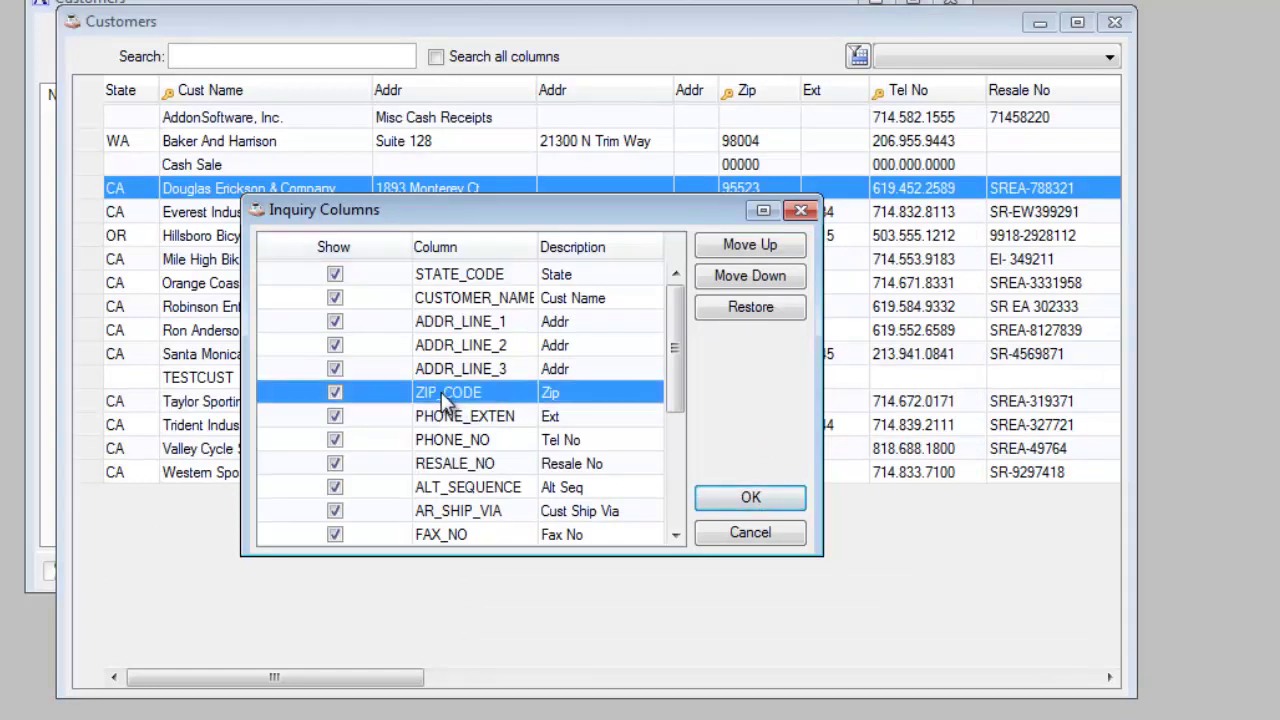
{"action": "left_click_drag", "start_coordinate": [446, 396], "coordinate": [437, 281]}
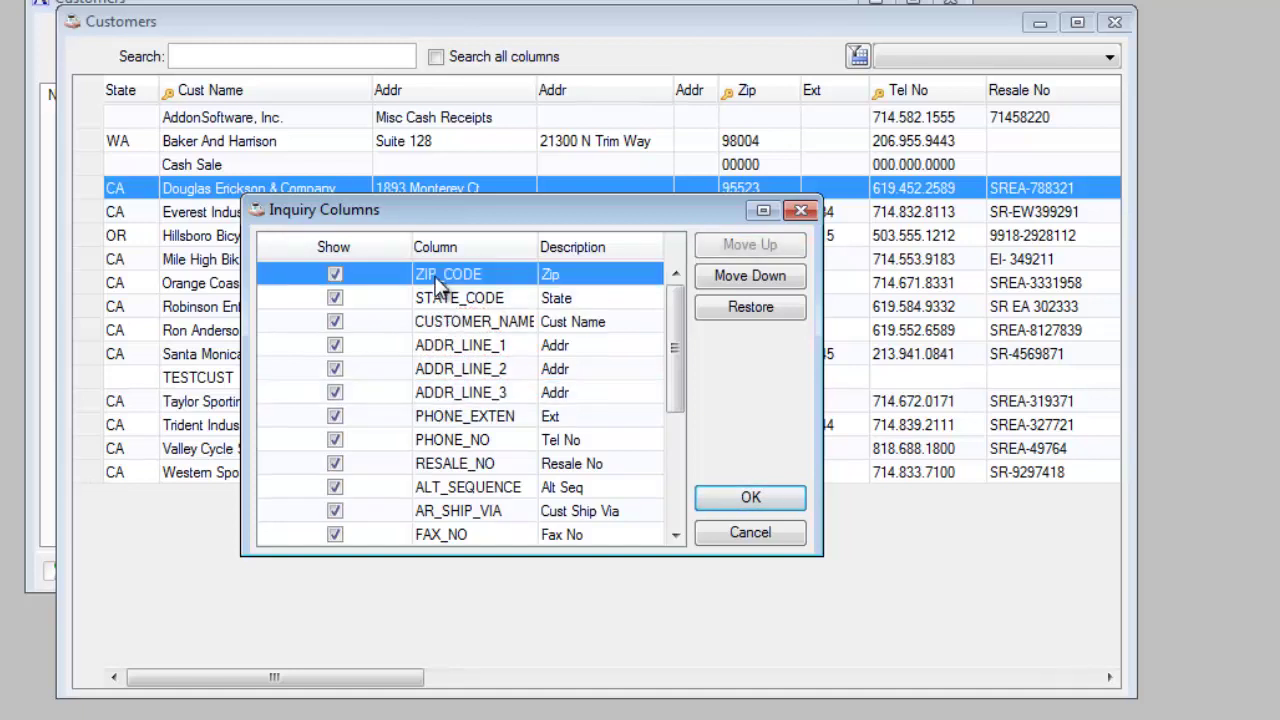
{"action": "left_click", "coordinate": [773, 275]}
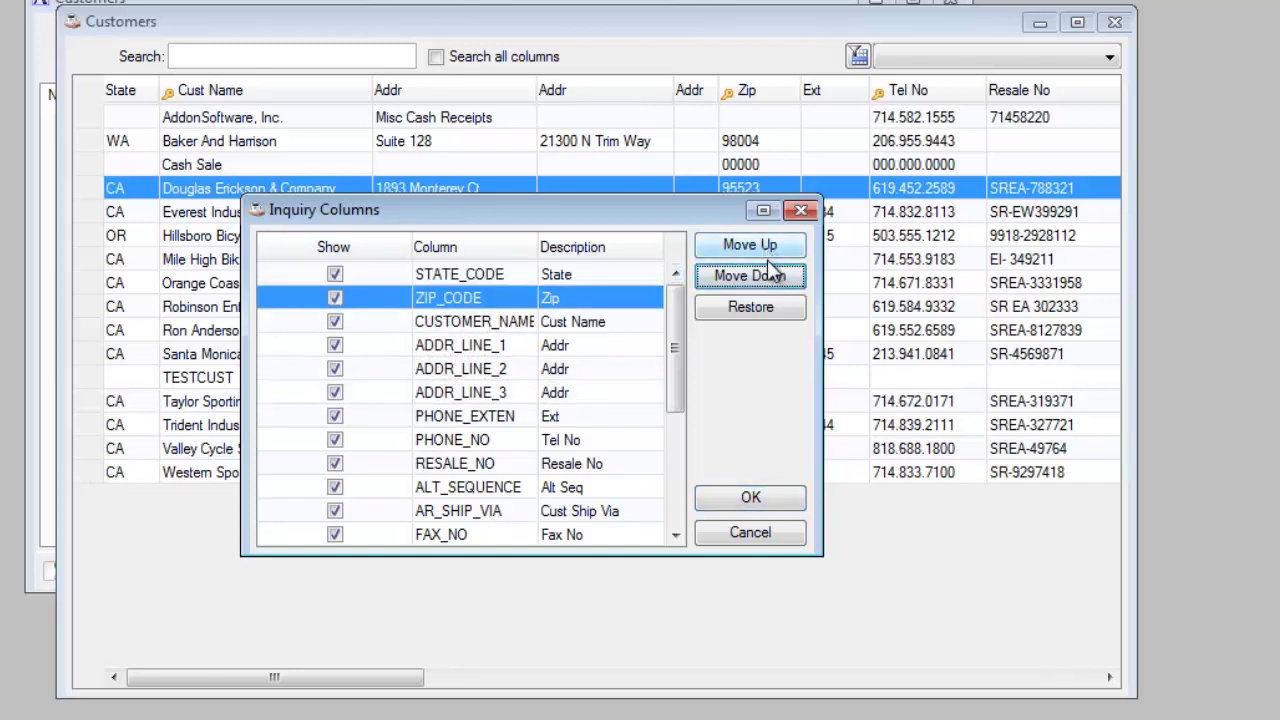
{"action": "left_click", "coordinate": [766, 249]}
{"action": "left_click", "coordinate": [771, 277]}
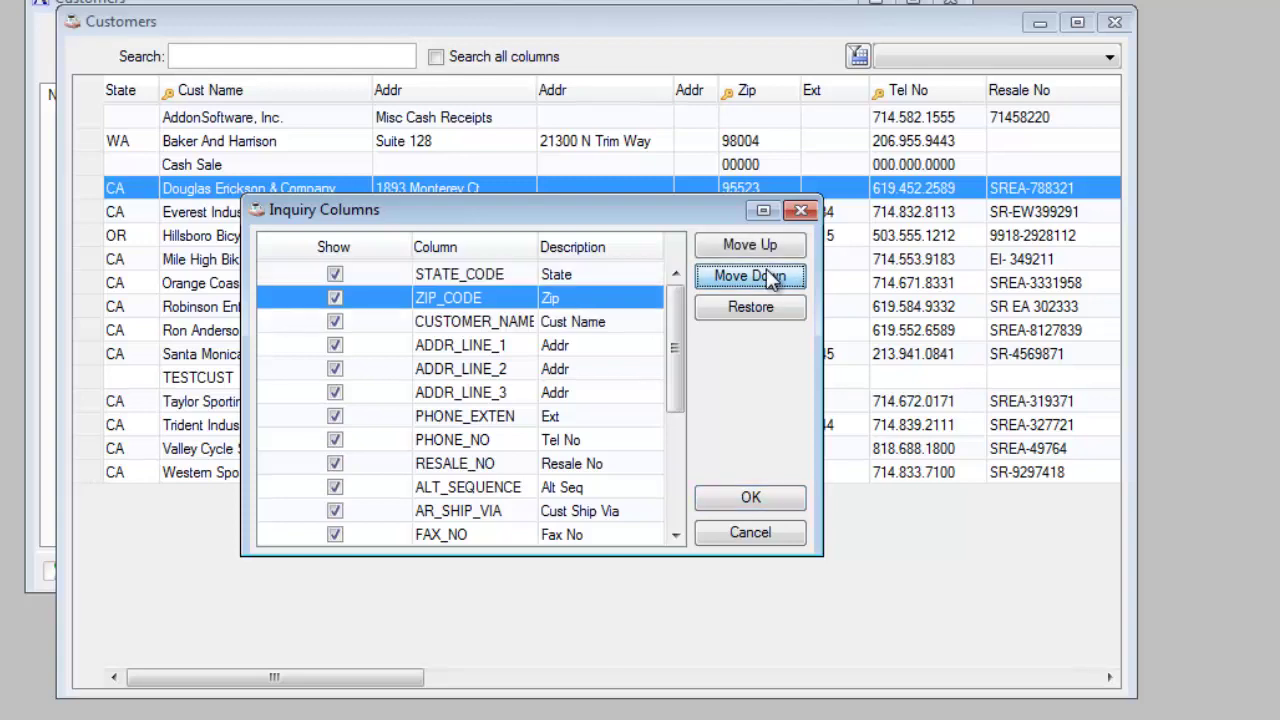
{"action": "left_click", "coordinate": [768, 276]}
{"action": "left_click", "coordinate": [768, 276]}
{"action": "left_click", "coordinate": [768, 276]}
{"action": "left_click", "coordinate": [768, 276]}
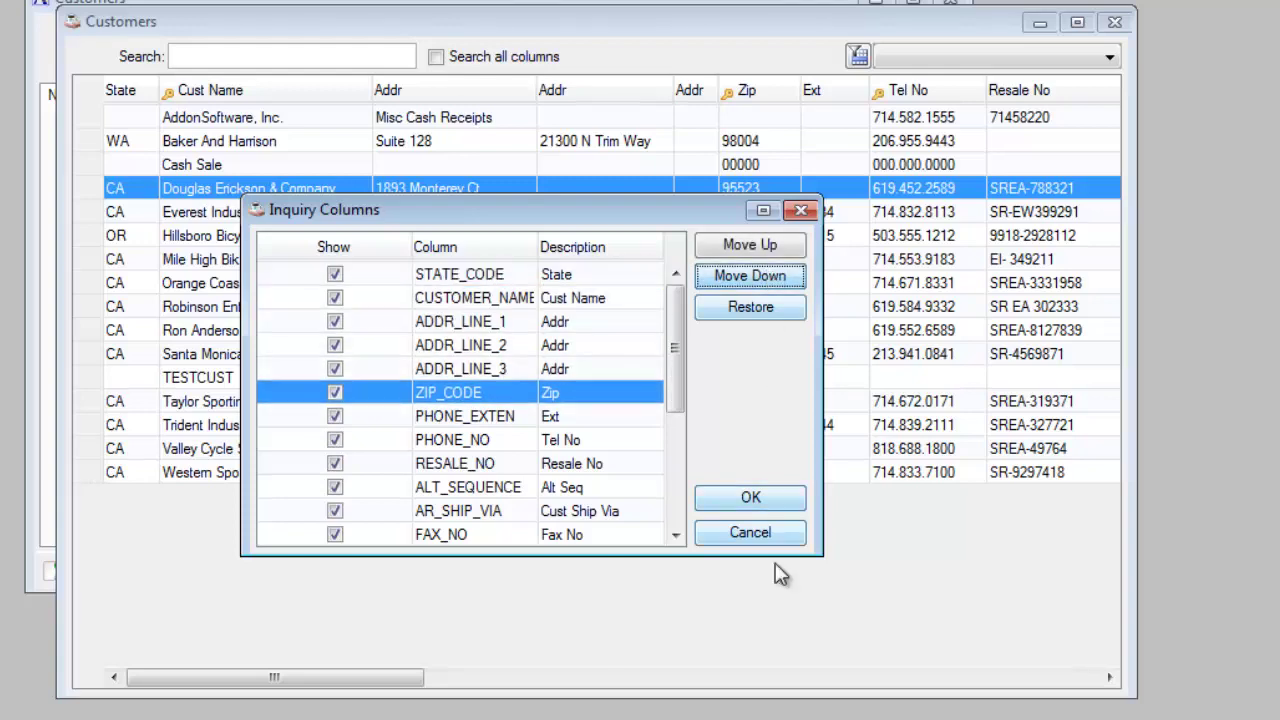
{"action": "left_click", "coordinate": [751, 497]}
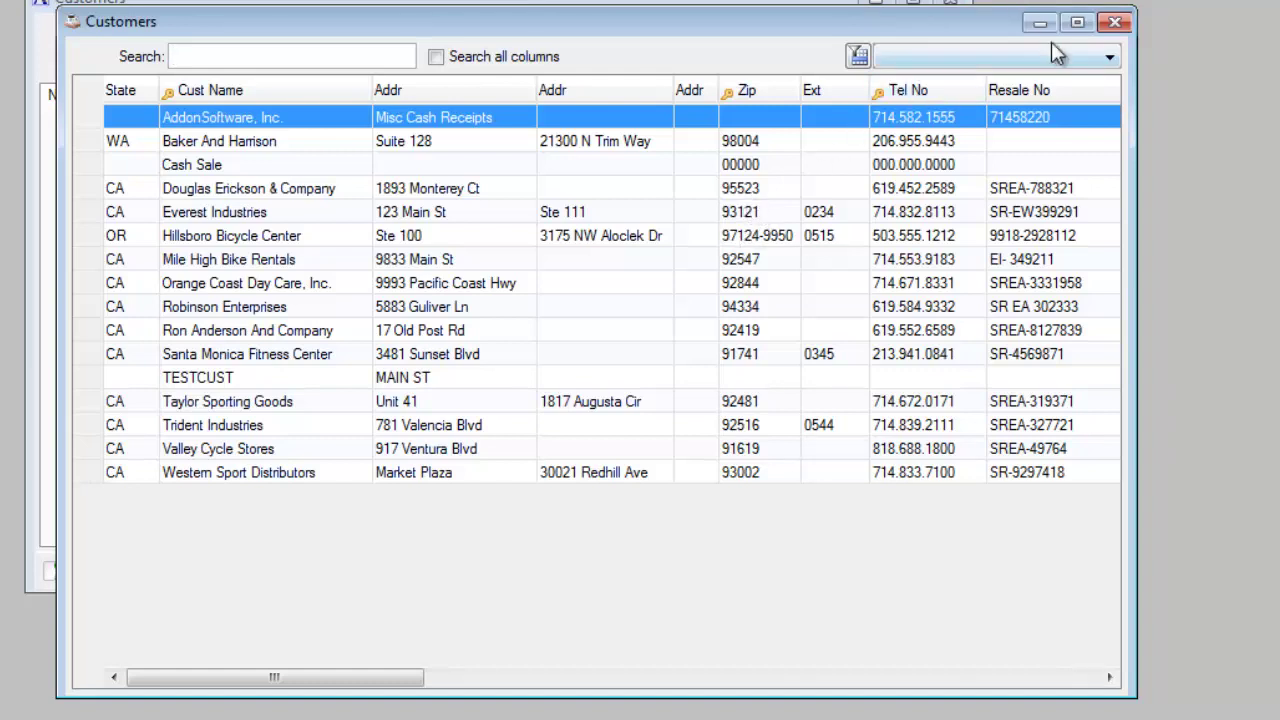
Step: Build a customer filter on State (STATE_CODE) using the Equal to operator with an empty value, and execute it
{"action": "left_click", "coordinate": [858, 56]}
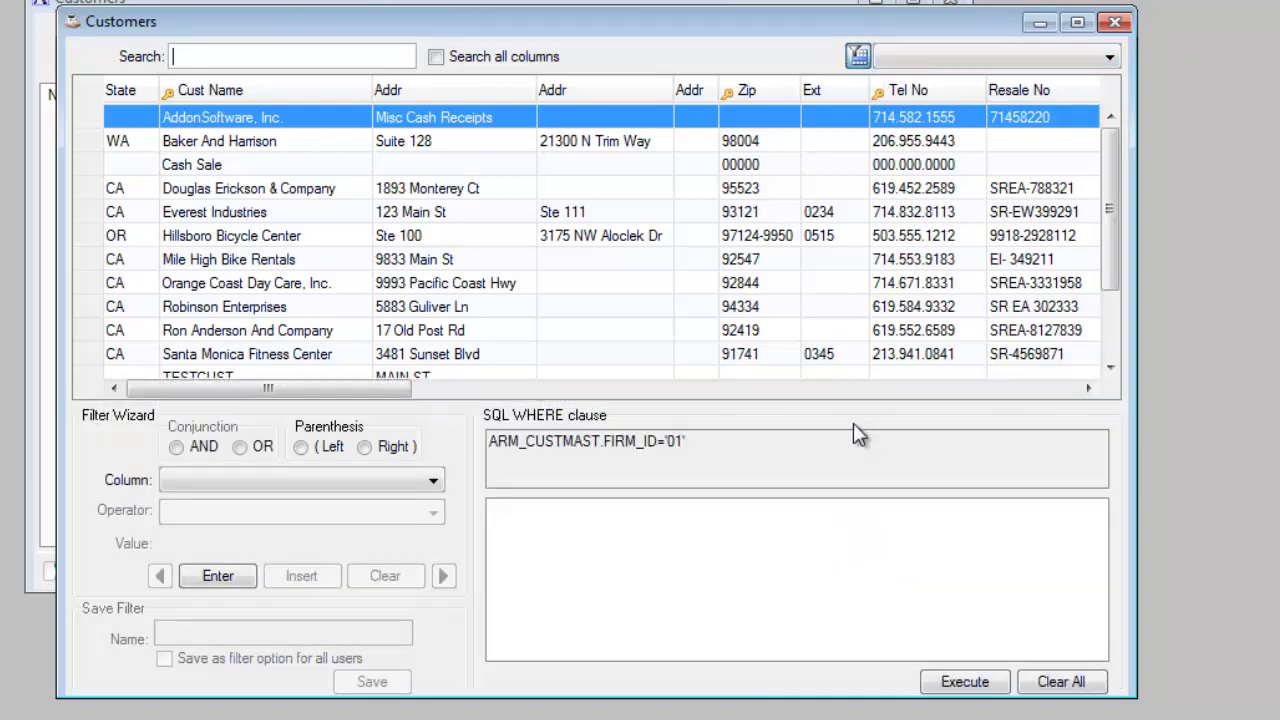
{"action": "left_click", "coordinate": [425, 482]}
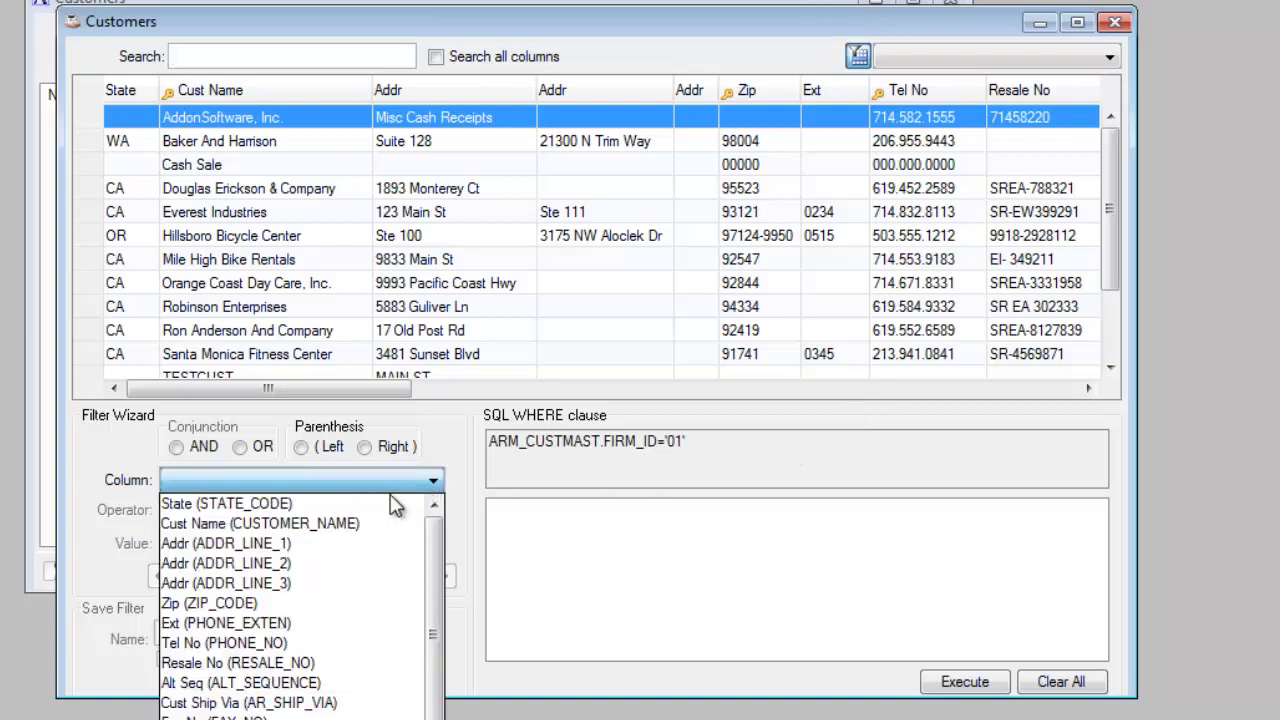
{"action": "left_click", "coordinate": [368, 506]}
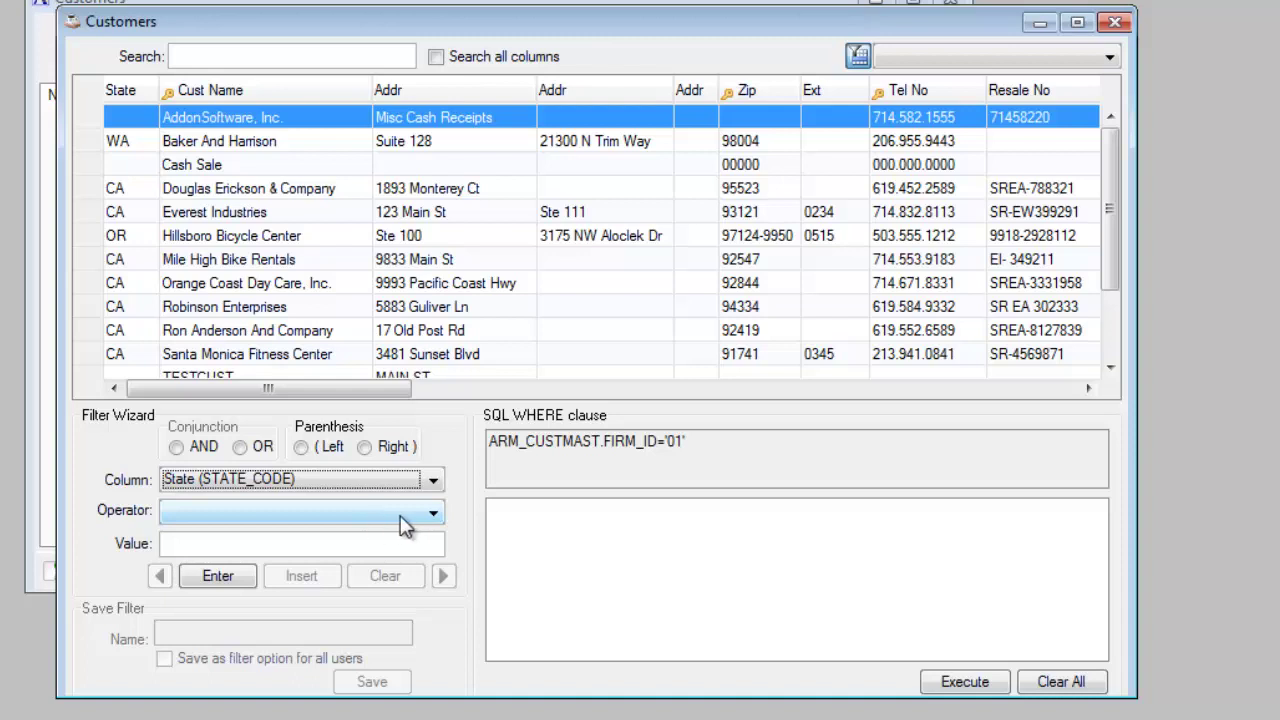
{"action": "left_click", "coordinate": [392, 516]}
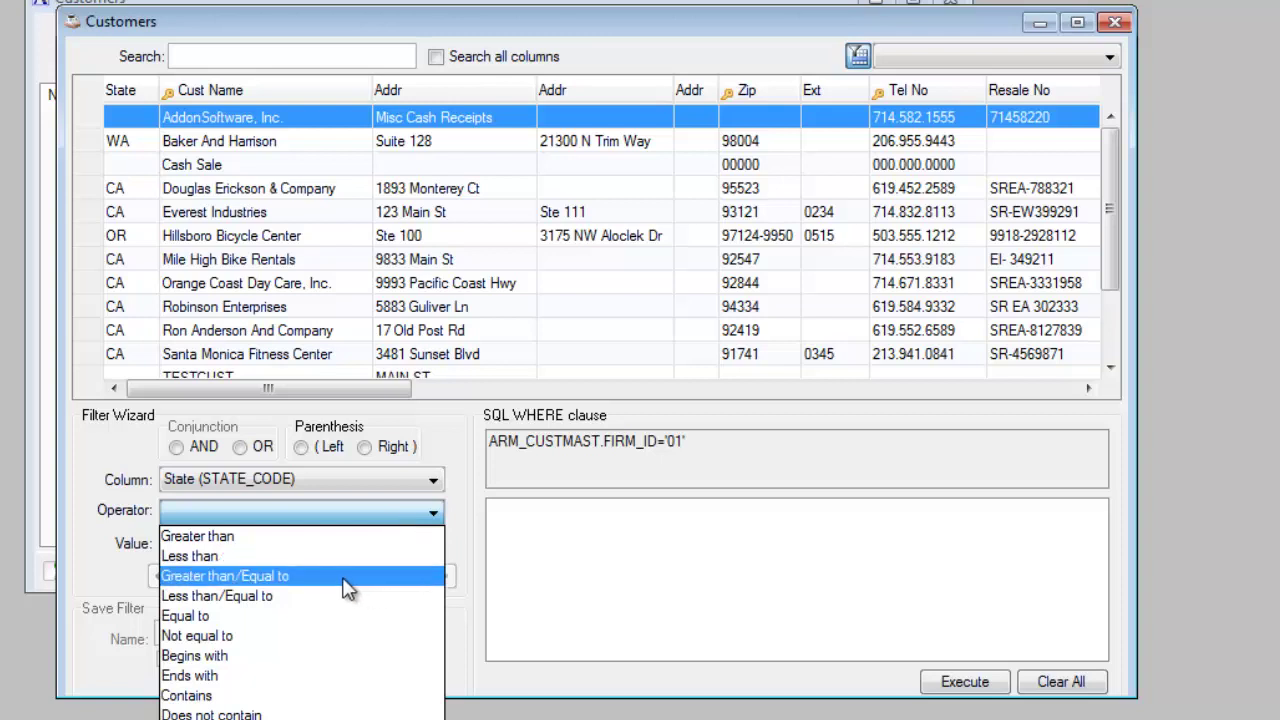
{"action": "left_click", "coordinate": [278, 616]}
{"action": "left_click", "coordinate": [197, 543]}
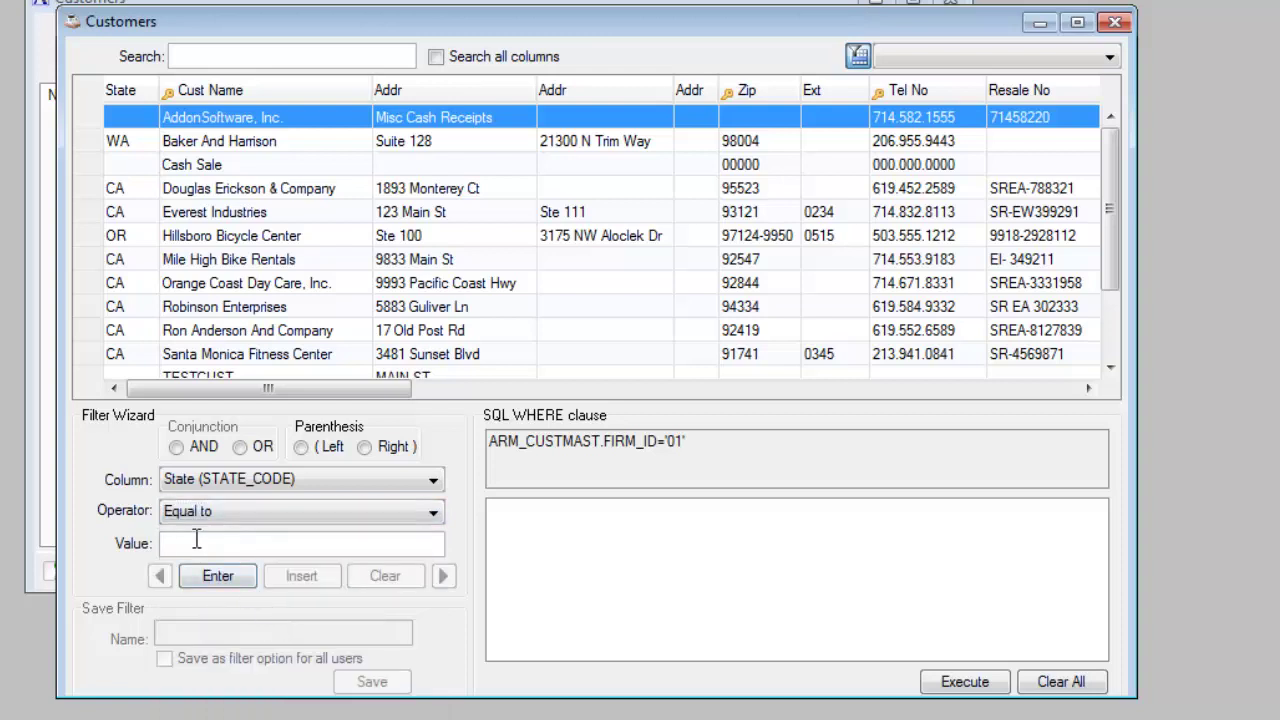
{"action": "left_click", "coordinate": [218, 576]}
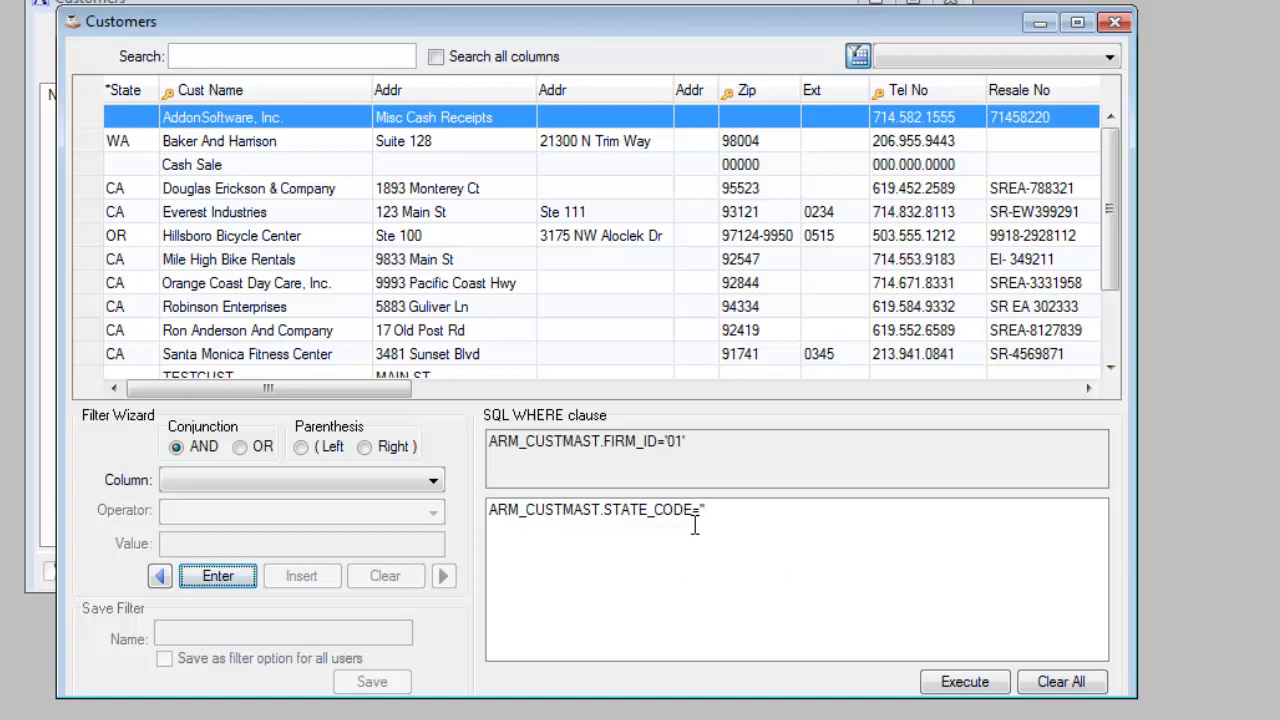
{"action": "left_click", "coordinate": [964, 682]}
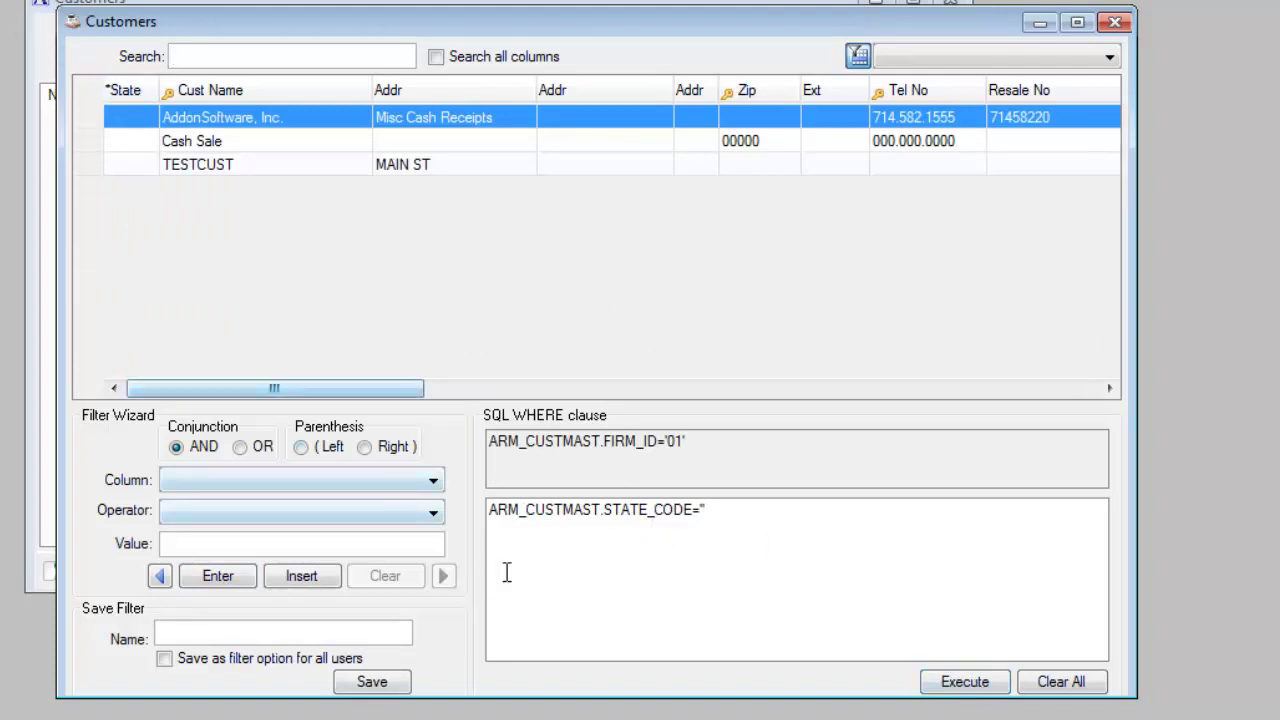
Step: Try the option to save the filter for all users, turn it off, and clear the whole filter
{"action": "left_click", "coordinate": [230, 634]}
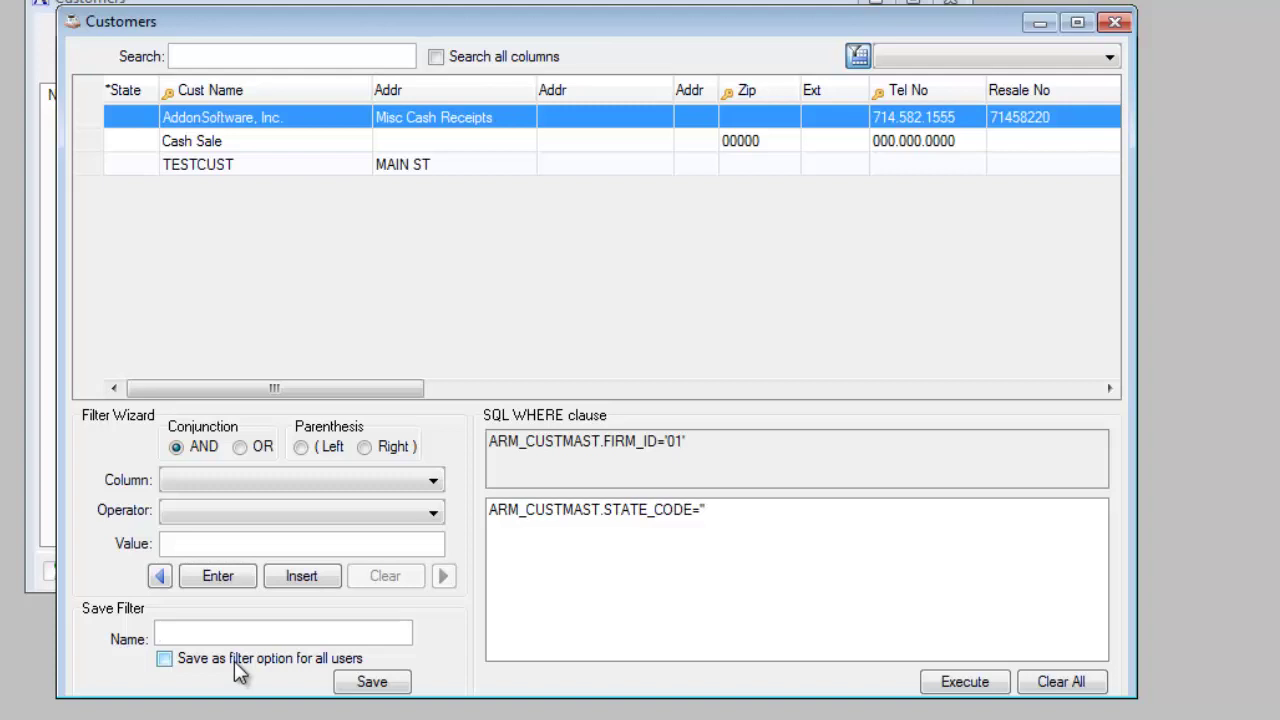
{"action": "left_click", "coordinate": [231, 662]}
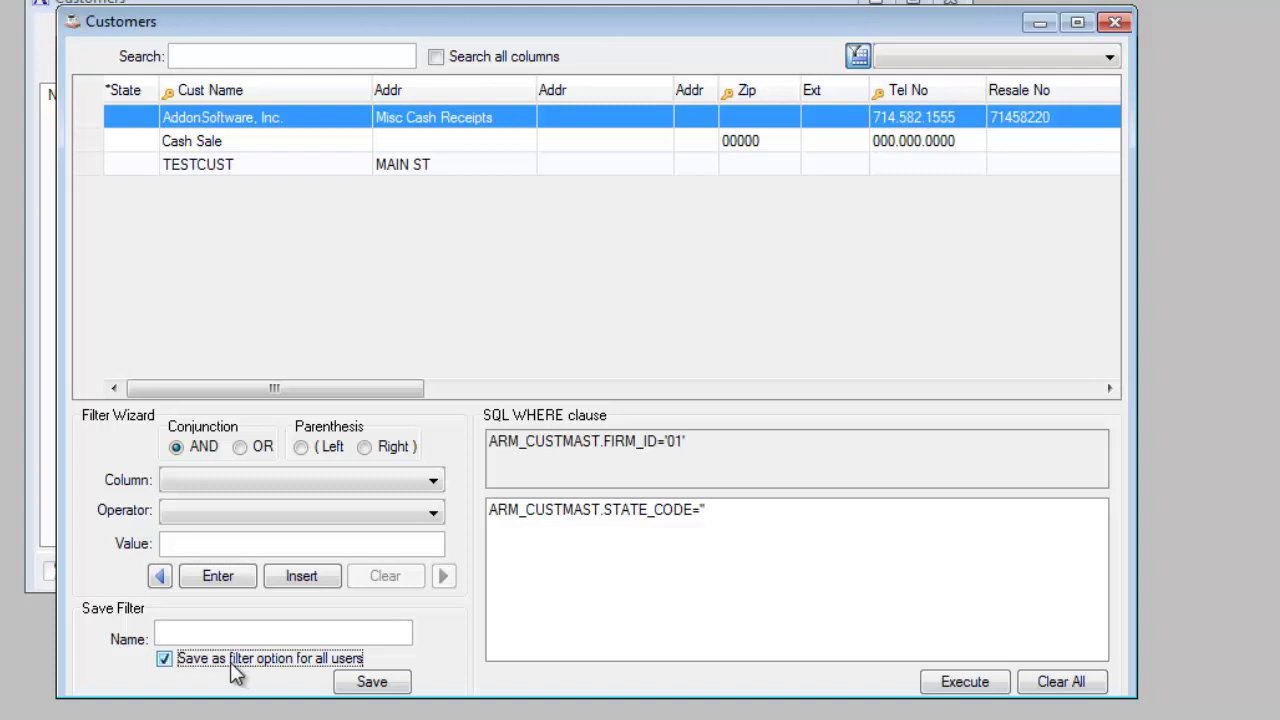
{"action": "left_click", "coordinate": [231, 662]}
{"action": "left_click", "coordinate": [1062, 681]}
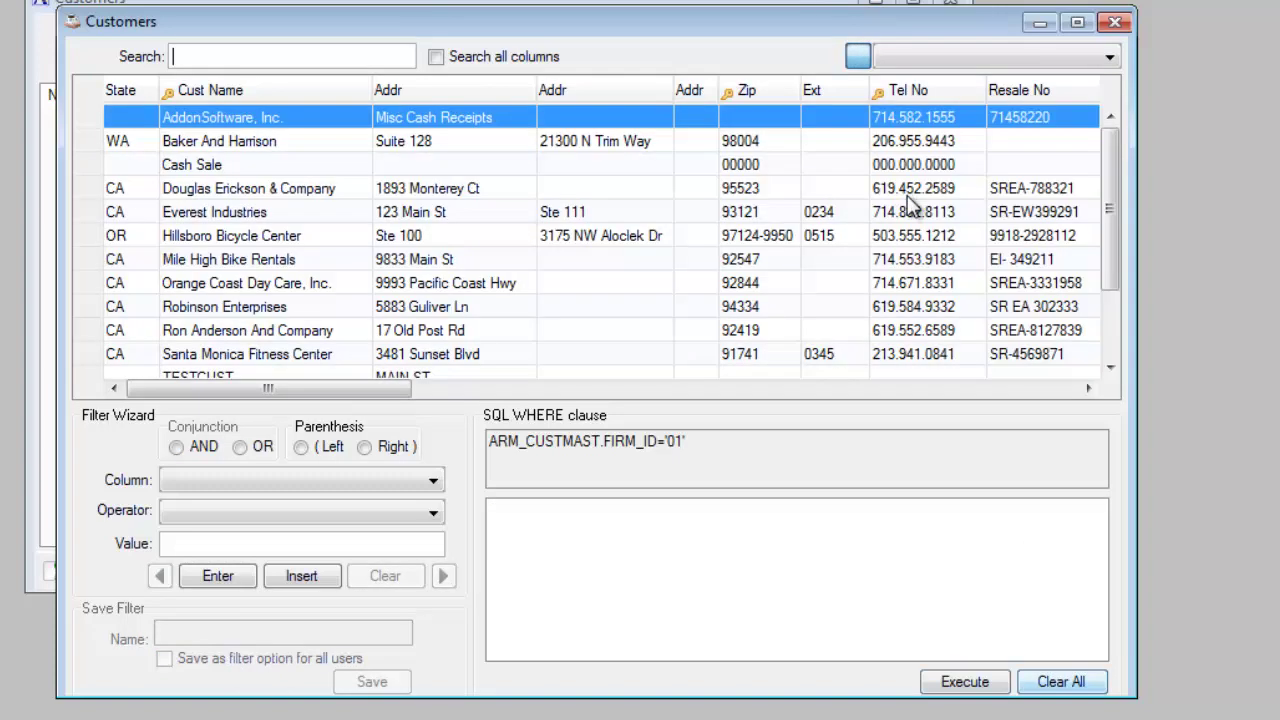
Step: Apply the saved OREGON filter to the customer list and highlight its SQL WHERE clause
{"action": "left_click", "coordinate": [1110, 56]}
{"action": "left_click", "coordinate": [928, 99]}
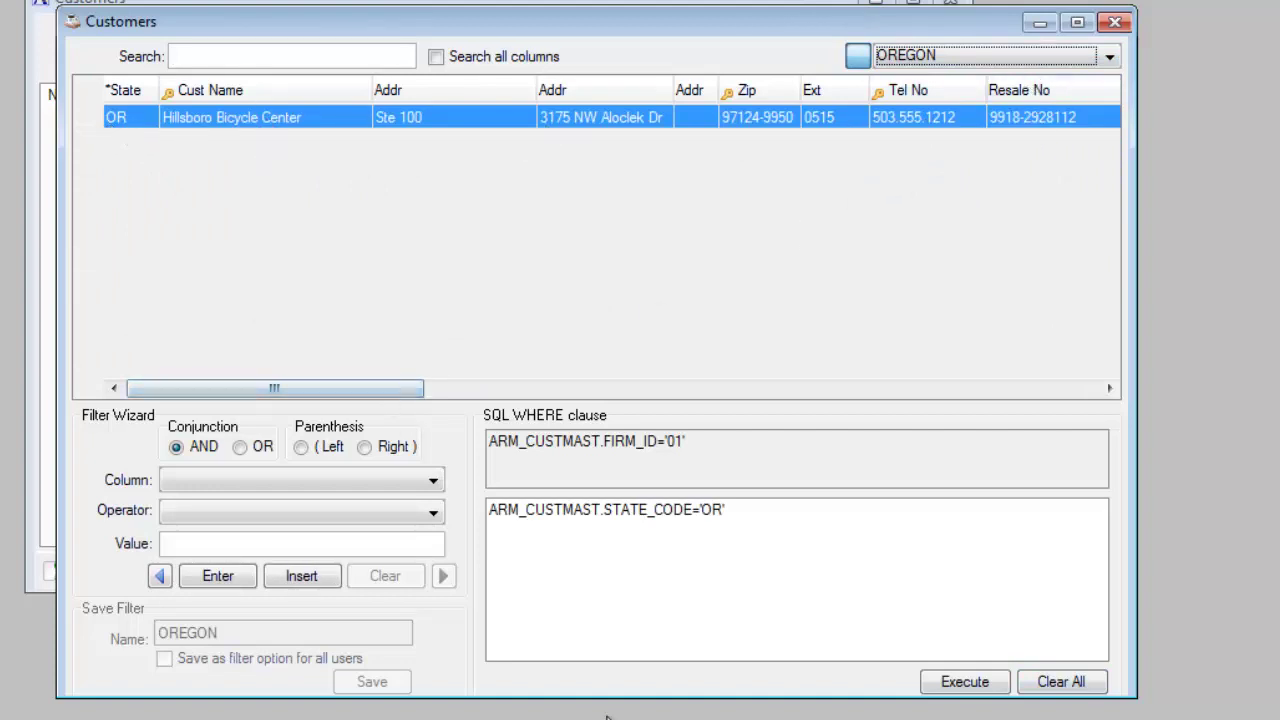
{"action": "left_click_drag", "start_coordinate": [756, 520], "coordinate": [505, 527]}
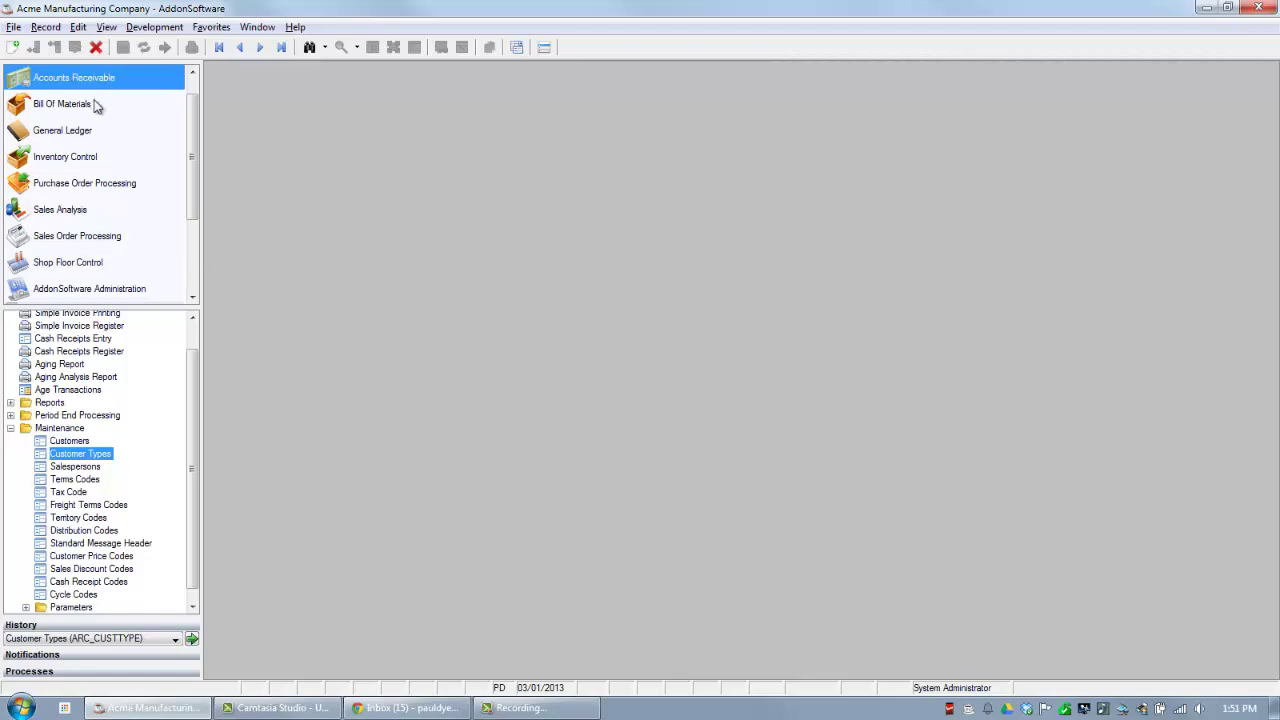
Step: Switch to the Accounts Payable module and launch its Aging Report
{"action": "scroll", "coordinate": [94, 103], "scroll_direction": "up", "scroll_amount": 1}
{"action": "double_click", "coordinate": [52, 434]}
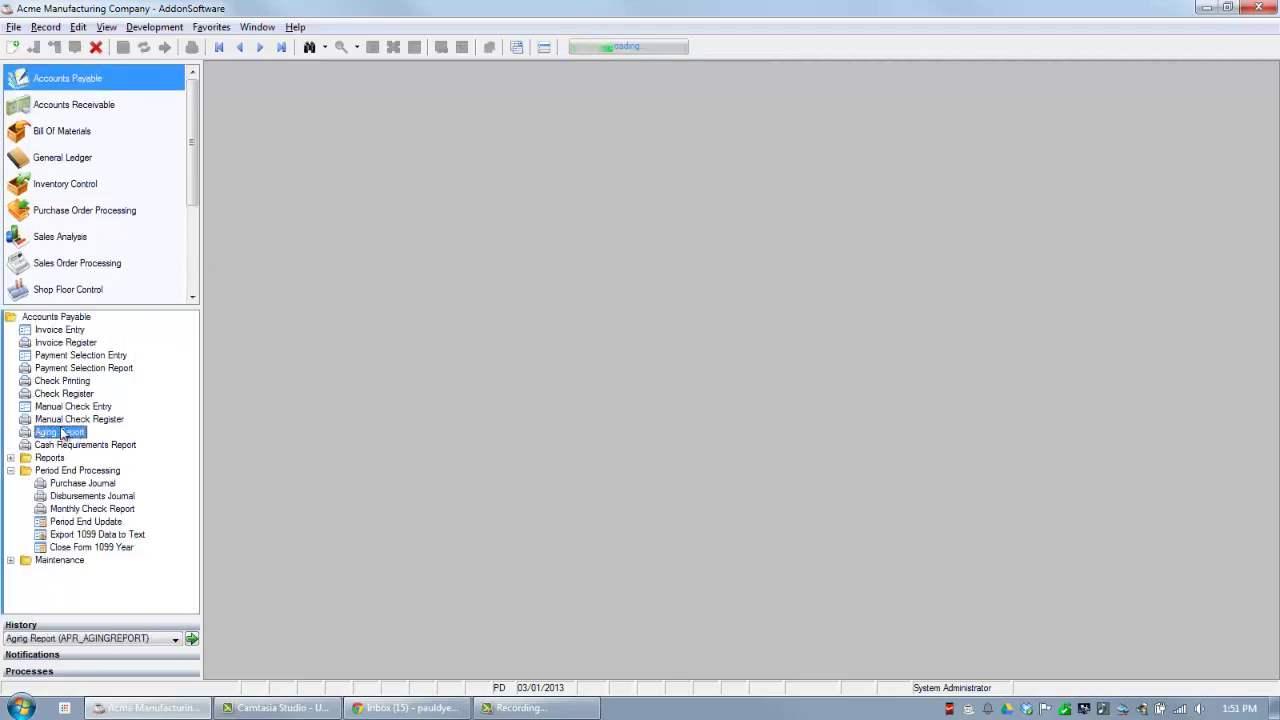
Step: Review the Aging Report's Age by and Report Sequence choices, and set Period or Days to D - Days
{"action": "left_click", "coordinate": [444, 226]}
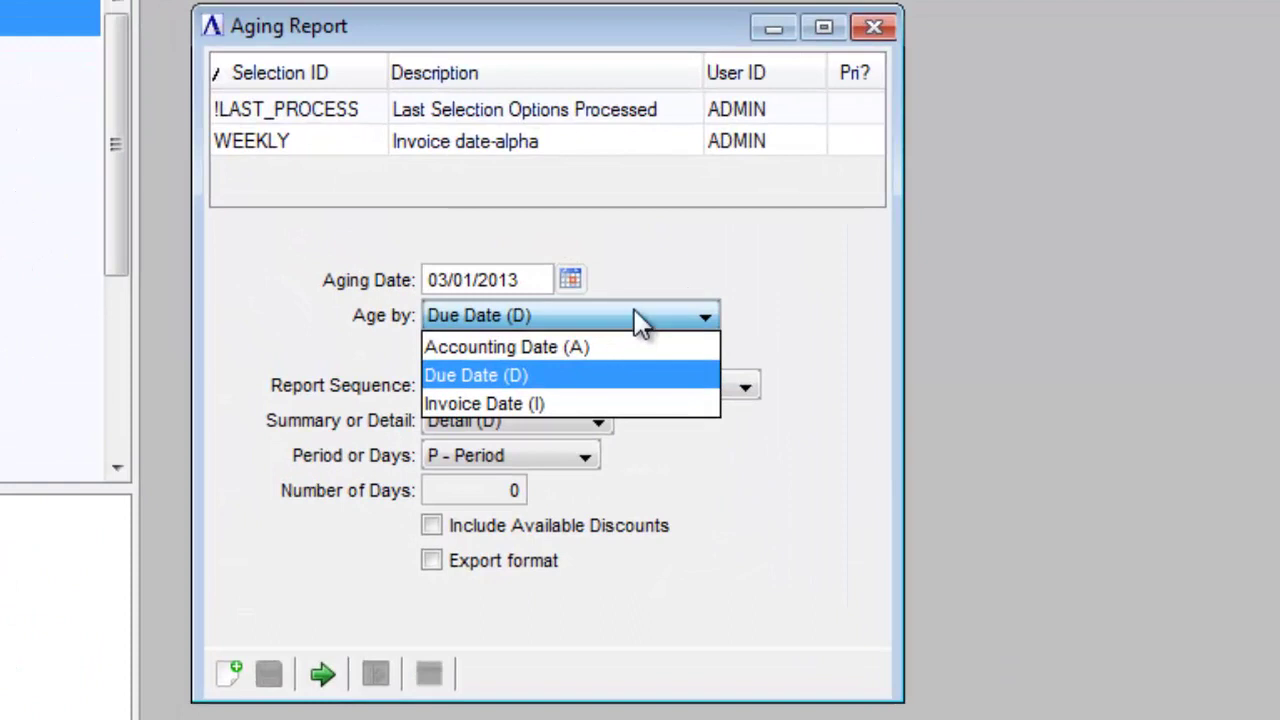
{"action": "left_click", "coordinate": [640, 321]}
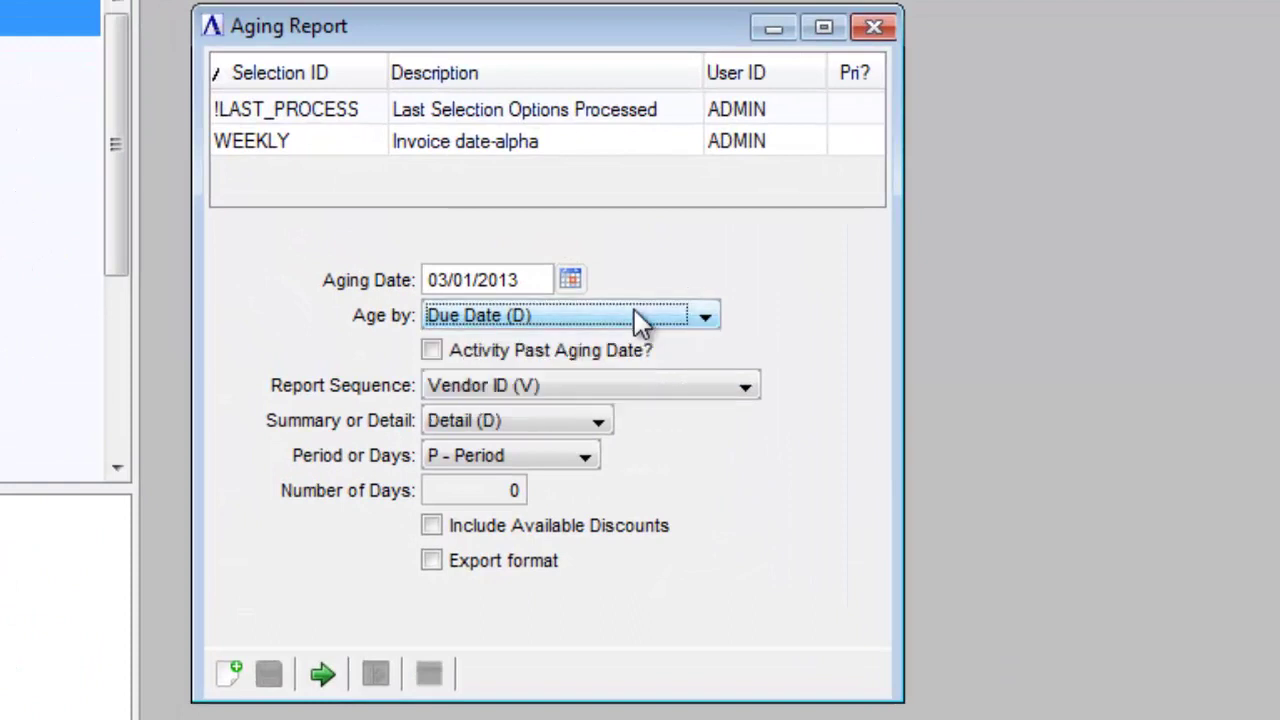
{"action": "left_click", "coordinate": [606, 380]}
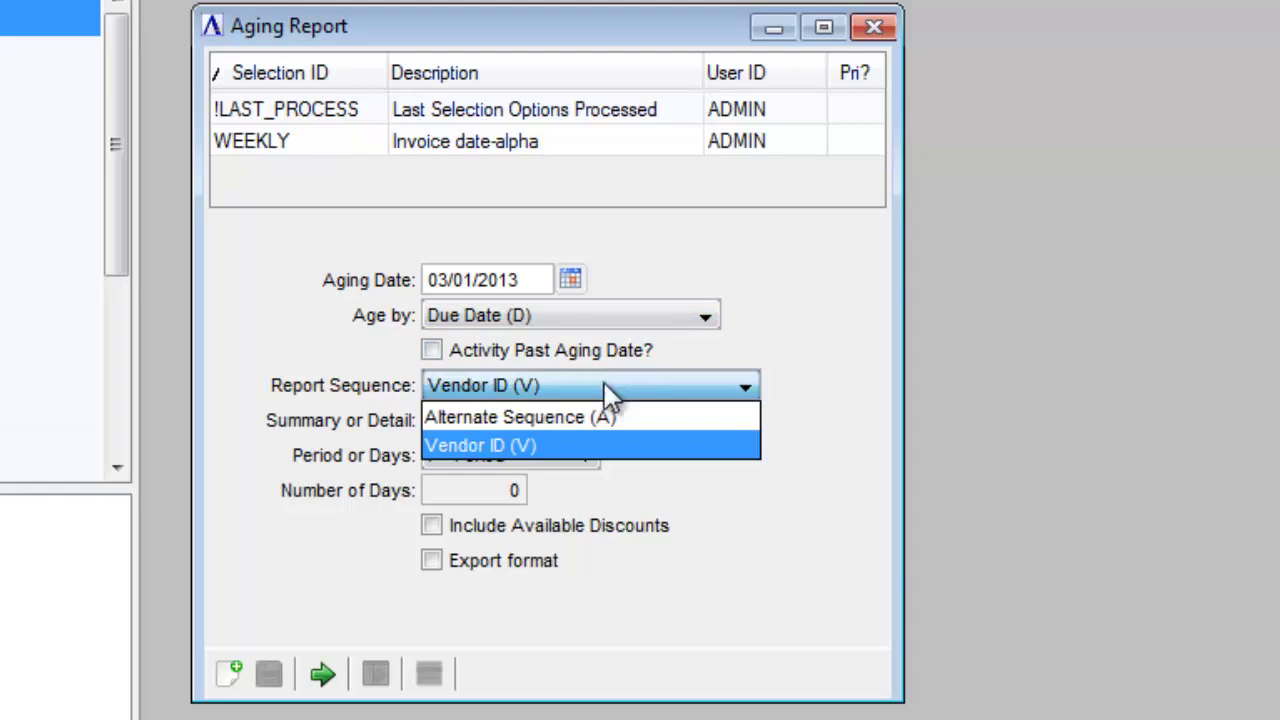
{"action": "left_click", "coordinate": [604, 382]}
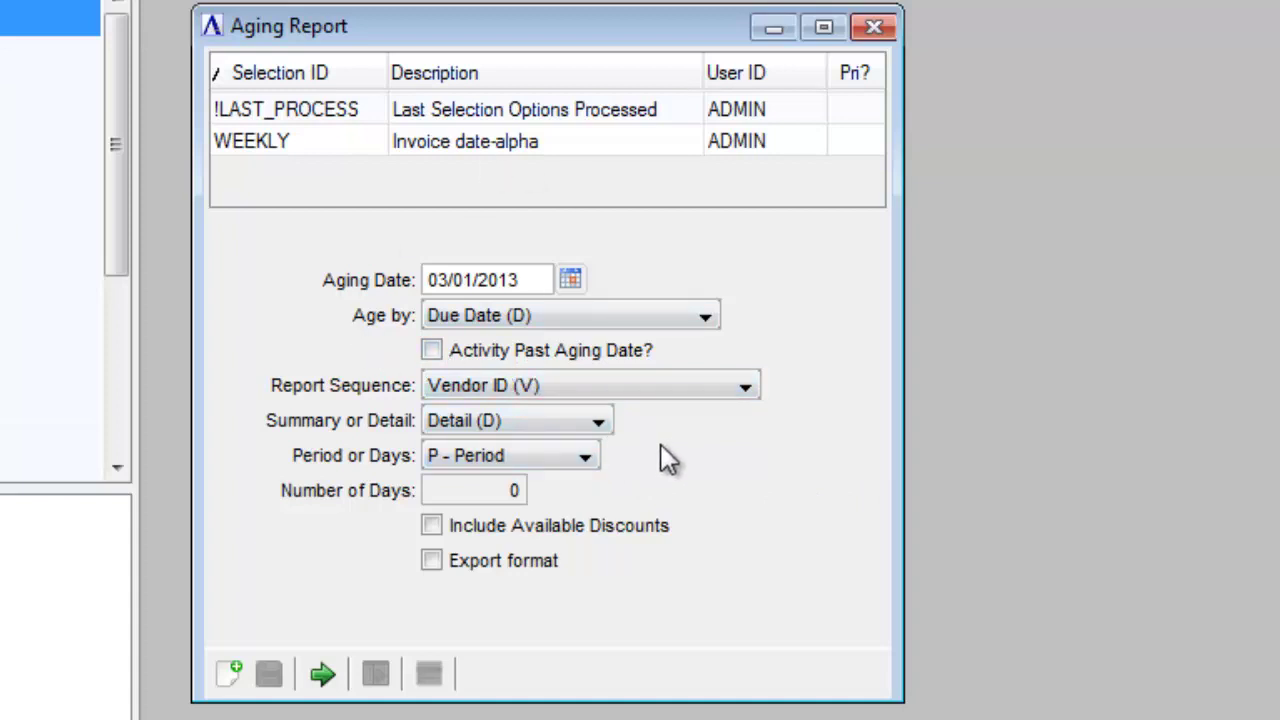
{"action": "left_click", "coordinate": [585, 456]}
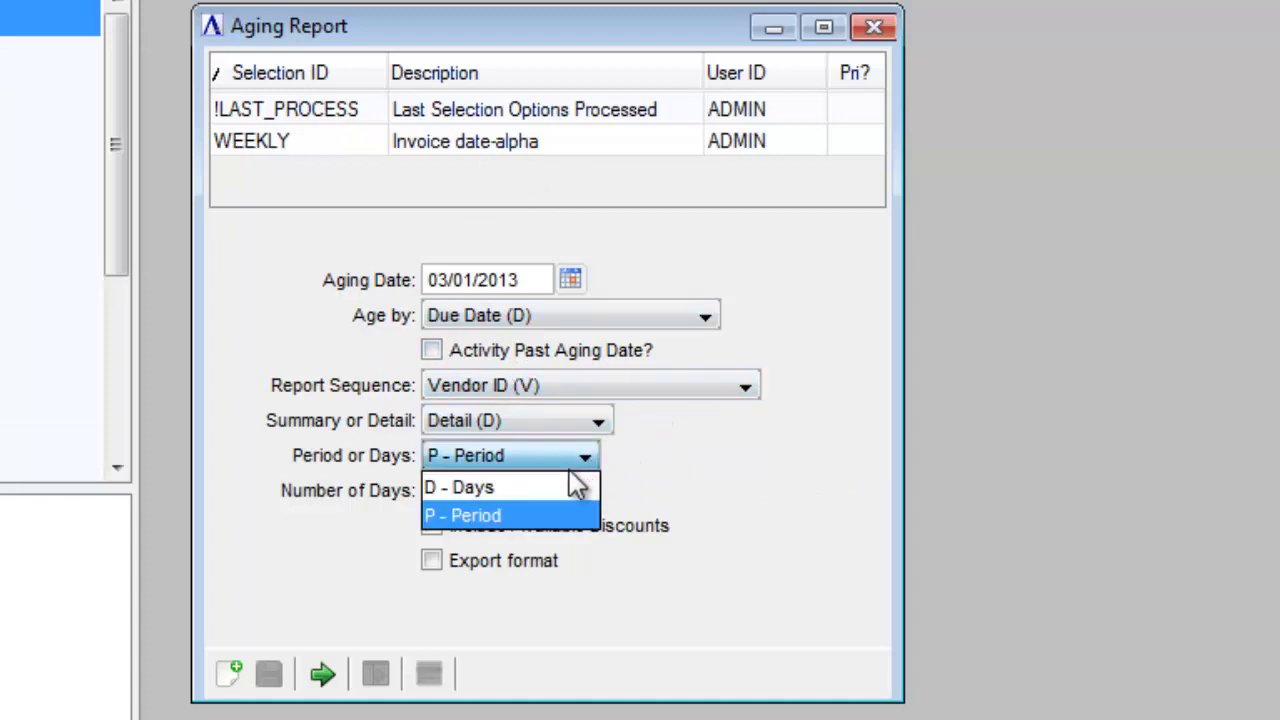
{"action": "left_click", "coordinate": [565, 486]}
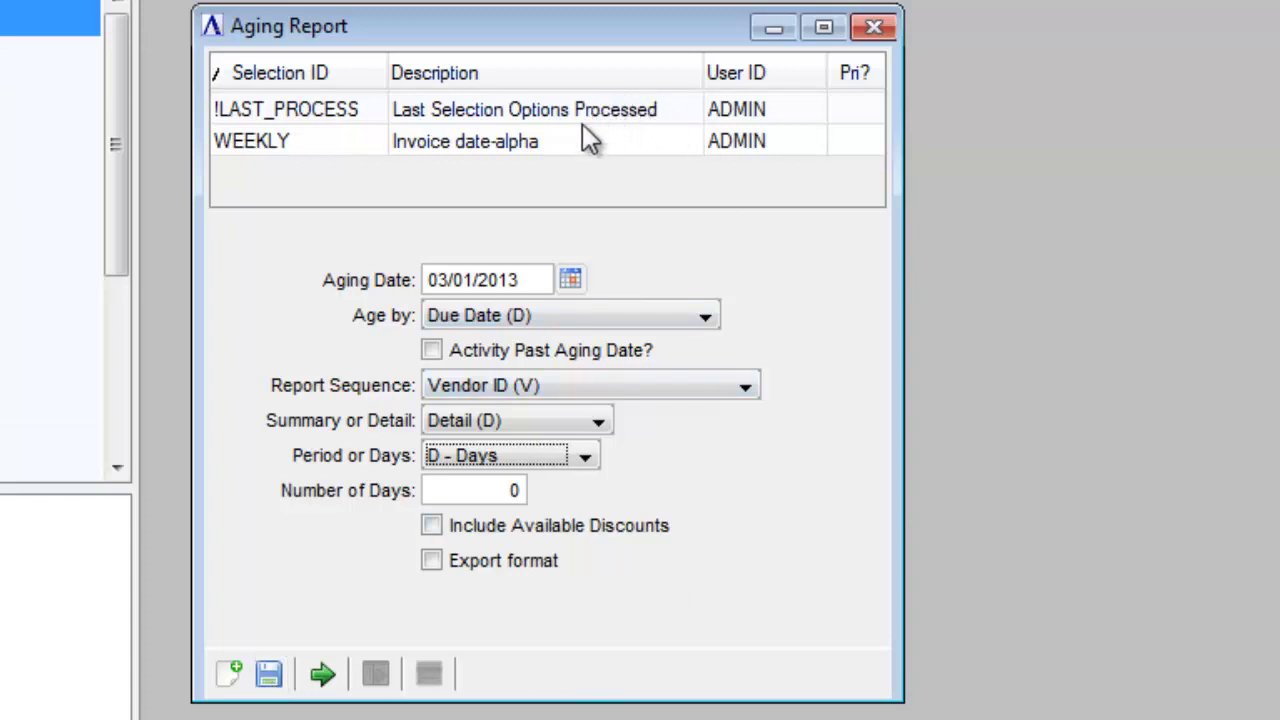
Step: Load the saved WEEKLY selection into the Aging Report options
{"action": "left_click", "coordinate": [328, 153]}
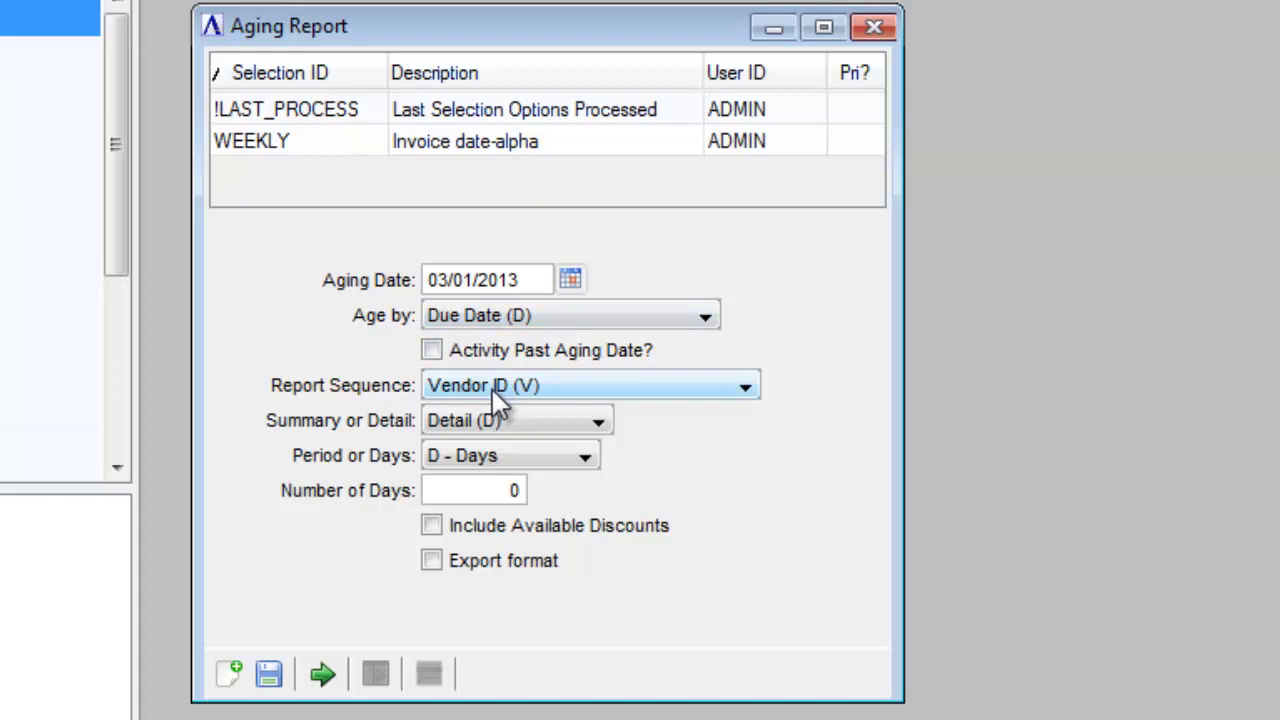
{"action": "left_click", "coordinate": [465, 152]}
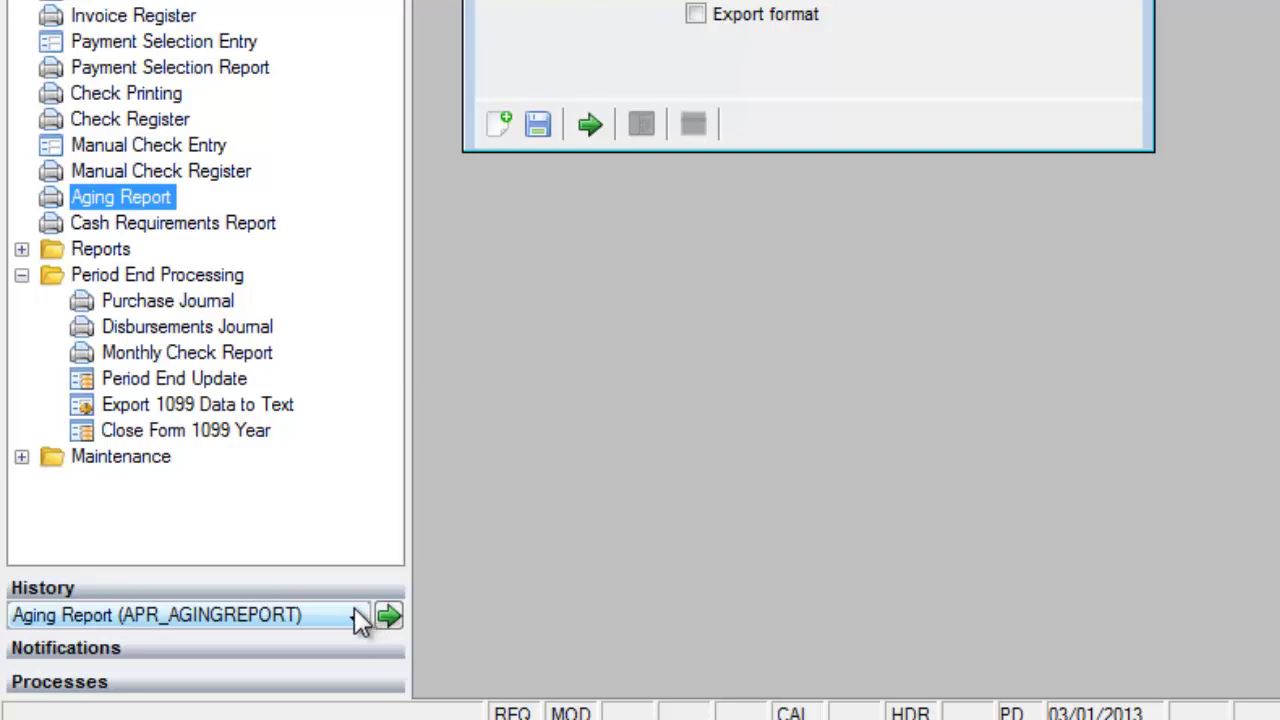
Step: Launch Work Order Entry (SFE_WOMASTR) from the launch history and close the form again
{"action": "left_click", "coordinate": [358, 617]}
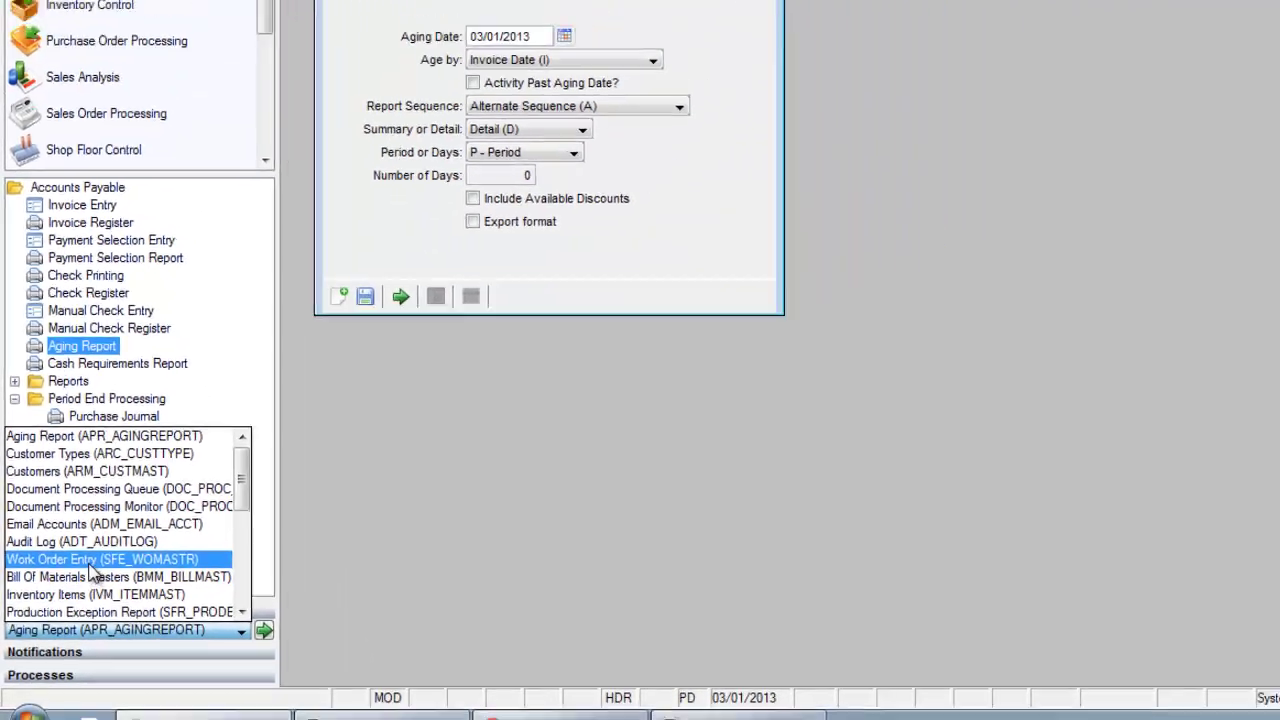
{"action": "left_click", "coordinate": [90, 562]}
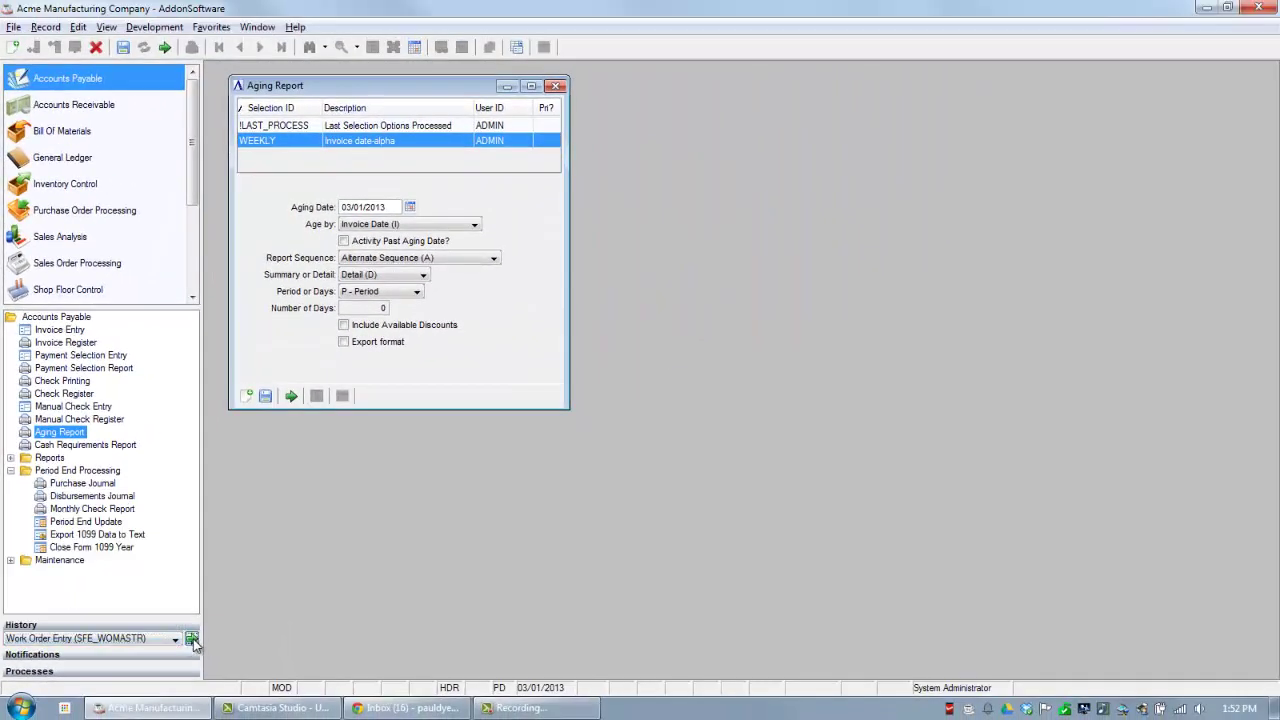
{"action": "left_click", "coordinate": [191, 639]}
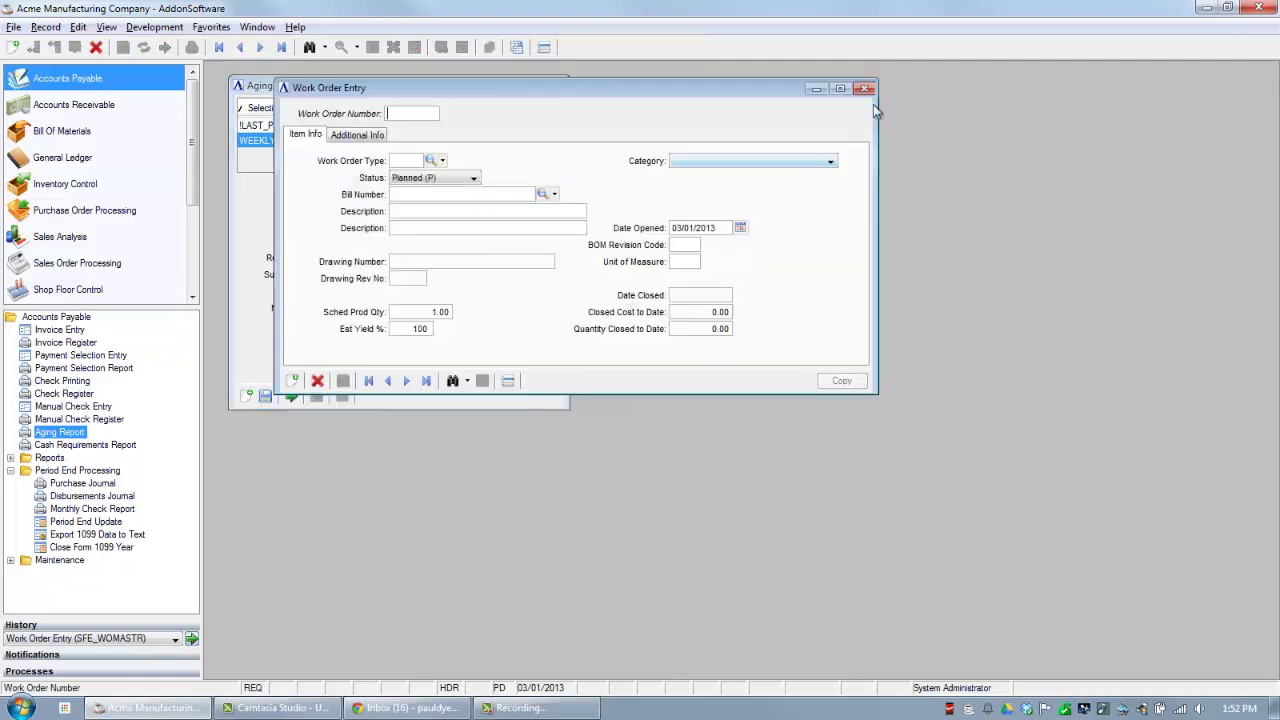
{"action": "left_click", "coordinate": [866, 89]}
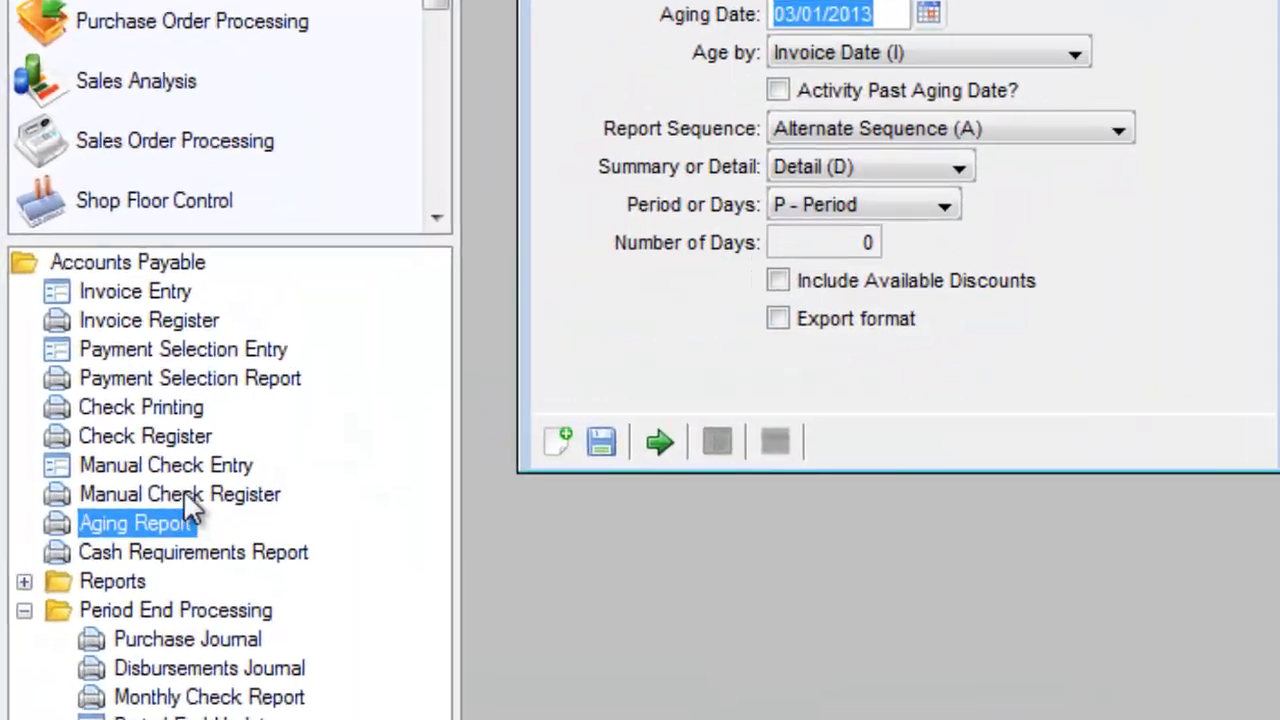
Step: Add the Accounts Payable Invoice Entry task to the favorites, and launch the (BM) Packing List favorite
{"action": "right_click", "coordinate": [61, 330]}
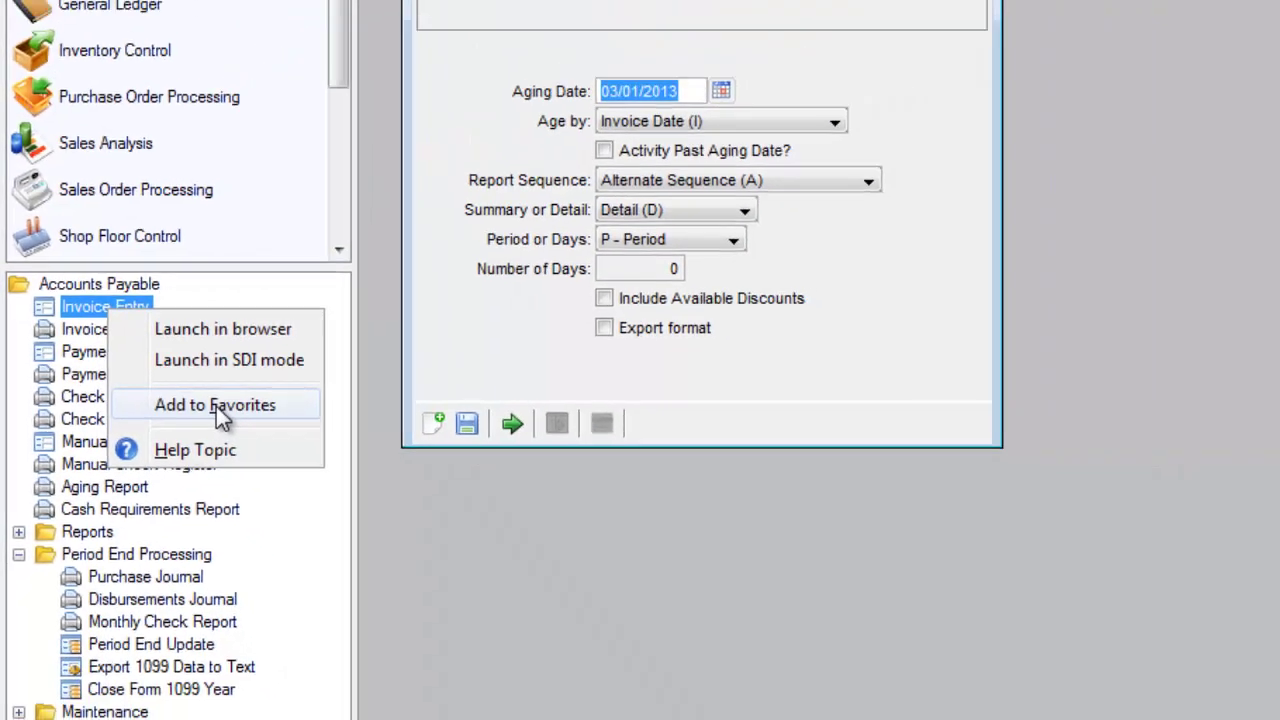
{"action": "left_click", "coordinate": [216, 406]}
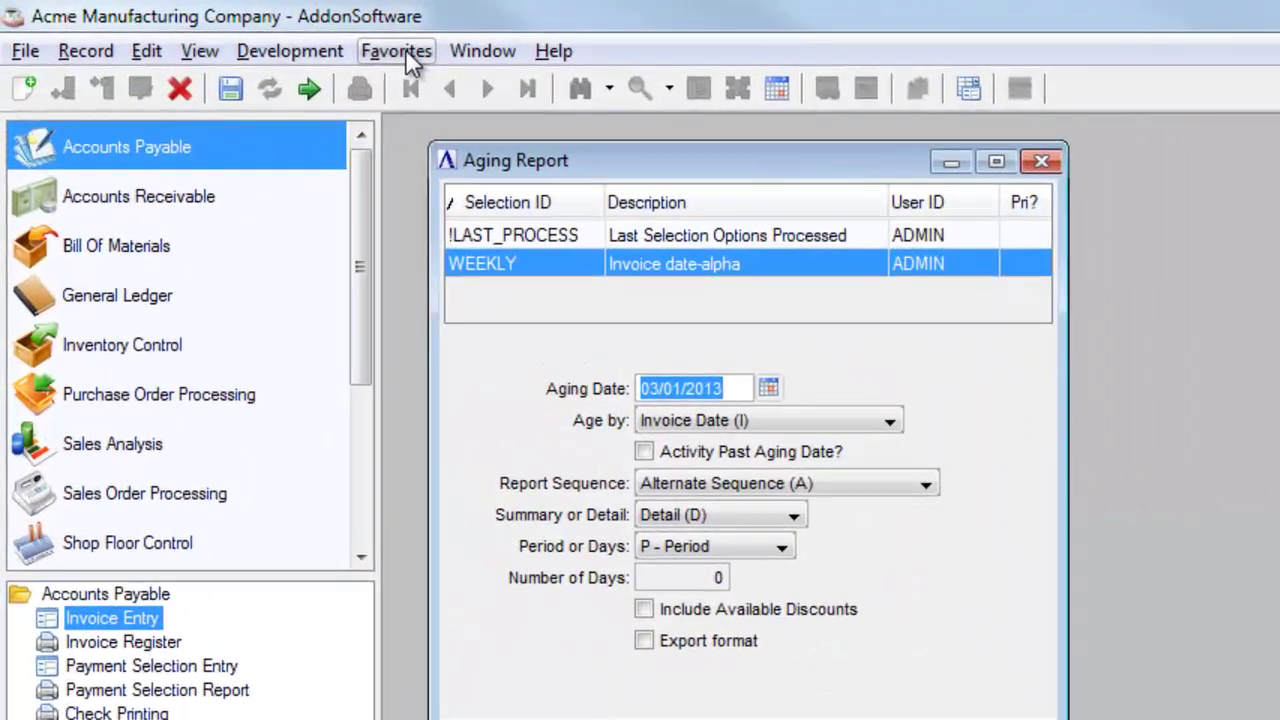
{"action": "left_click", "coordinate": [280, 36]}
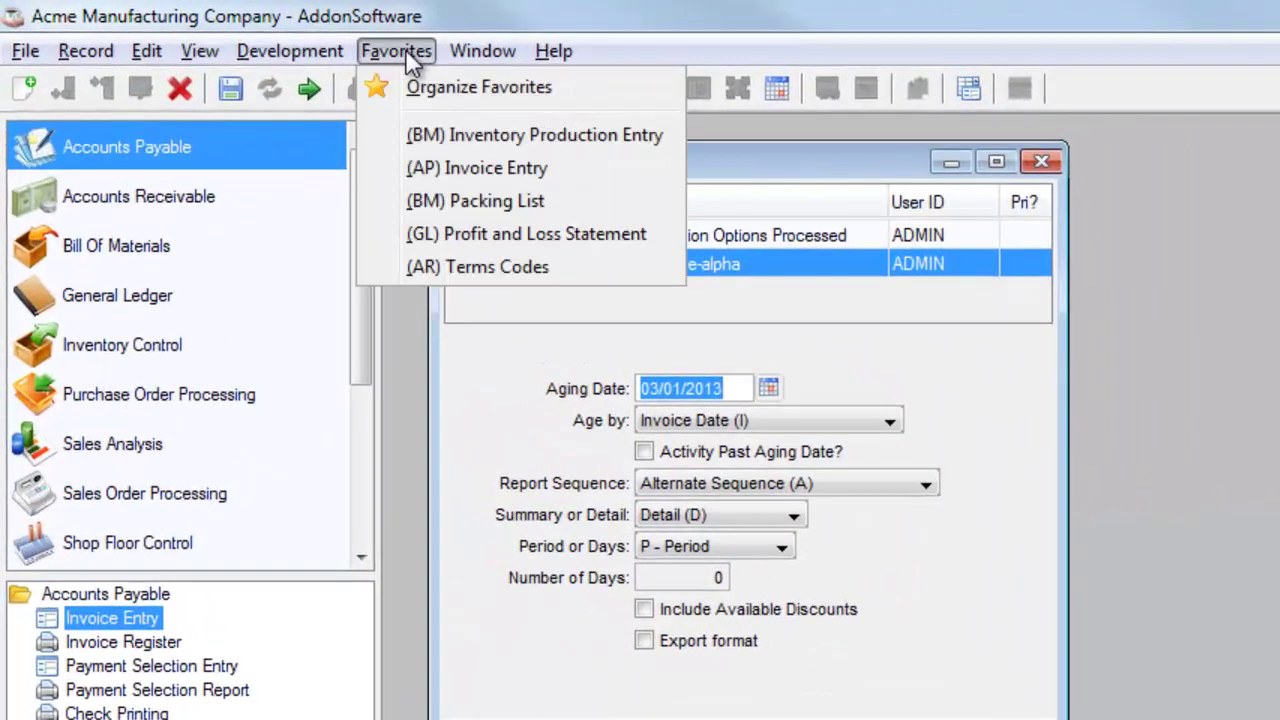
{"action": "left_click", "coordinate": [462, 197]}
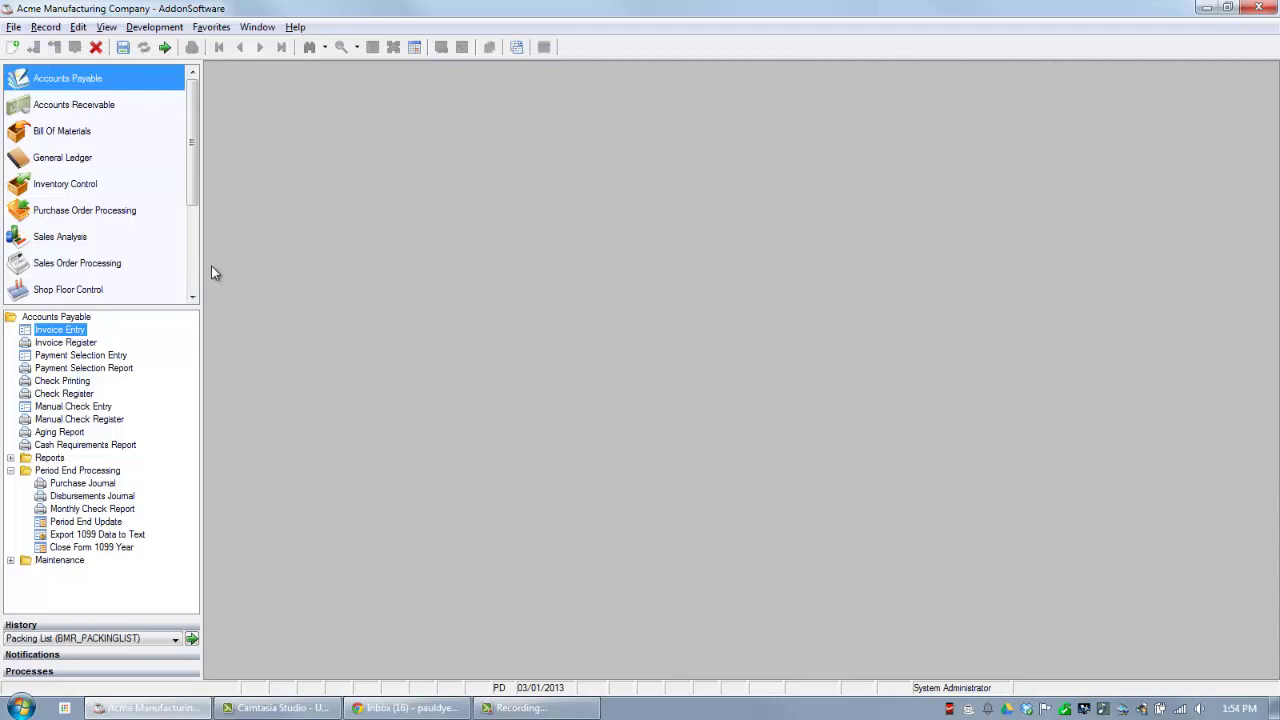
Step: Open Security Roles in the Barista Administration module and browse its records from ADMIN to the RESTRICT role
{"action": "scroll", "coordinate": [197, 273], "scroll_direction": "down", "scroll_amount": 3}
{"action": "left_click", "coordinate": [84, 233]}
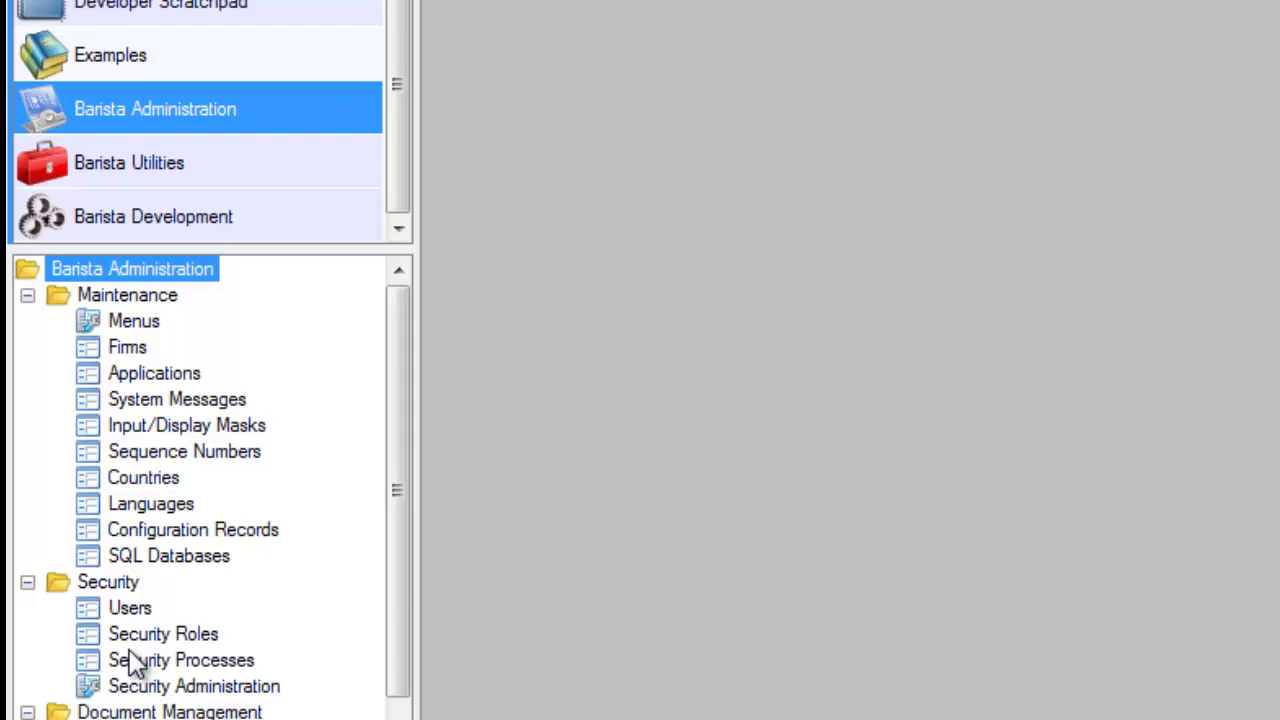
{"action": "double_click", "coordinate": [163, 634]}
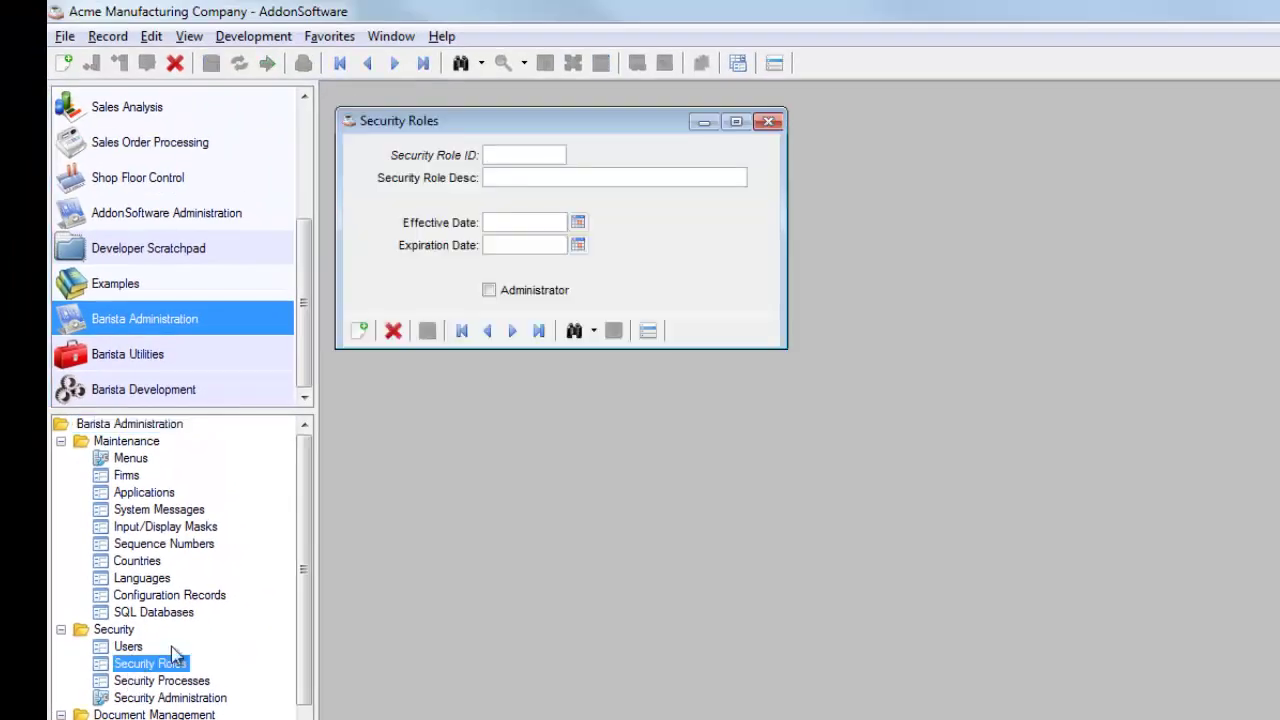
{"action": "left_click", "coordinate": [513, 334]}
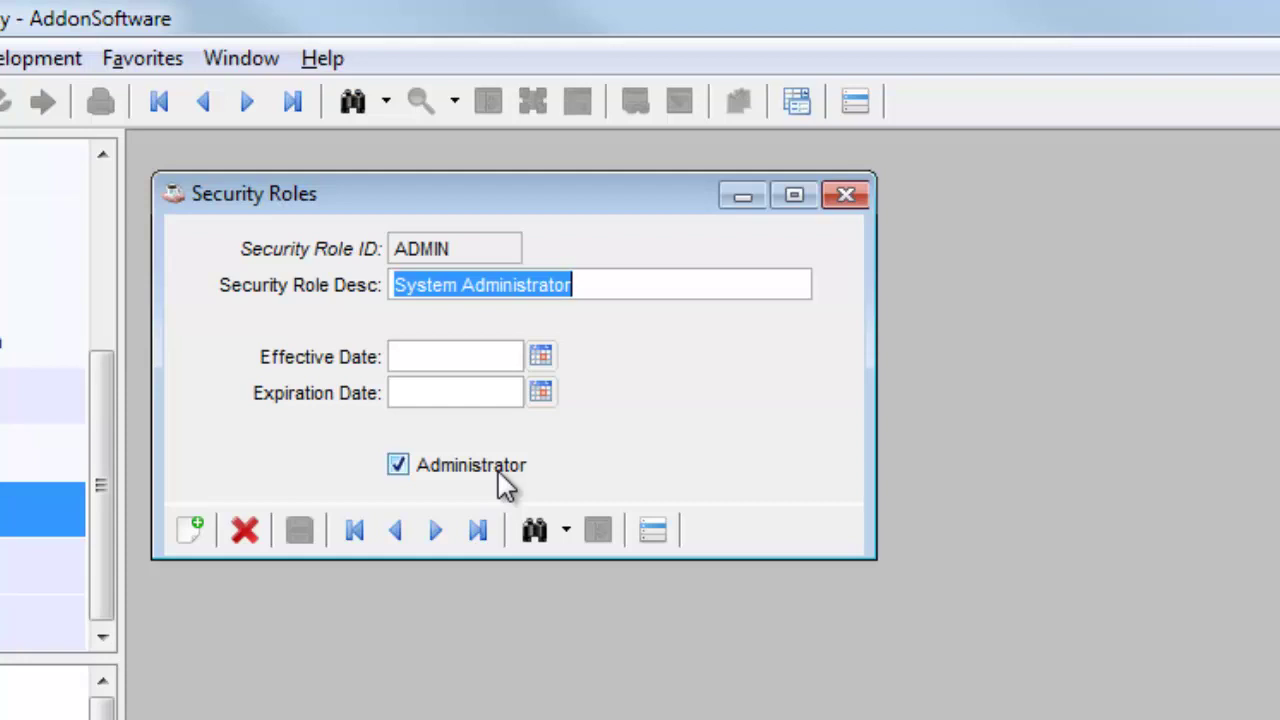
{"action": "left_click", "coordinate": [436, 532]}
{"action": "left_click", "coordinate": [436, 532]}
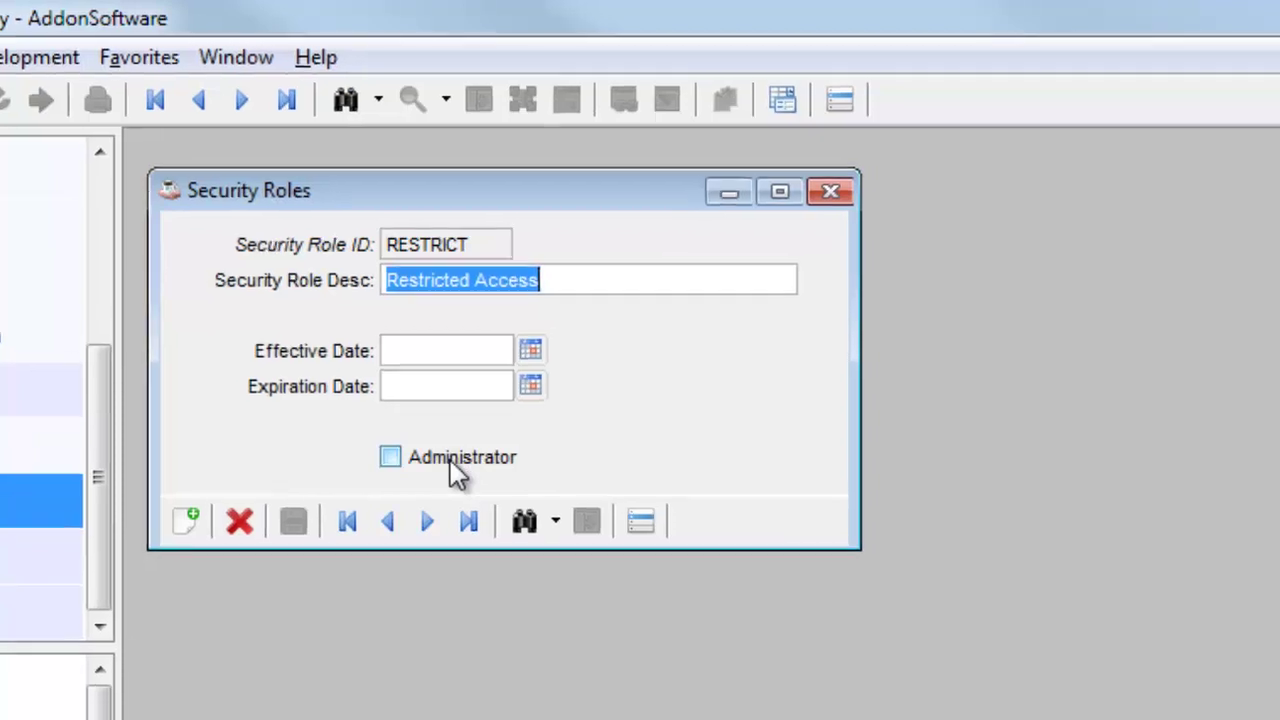
Step: View the users assigned to the RESTRICT role, and close the list and the Security Roles form
{"action": "left_click", "coordinate": [470, 397]}
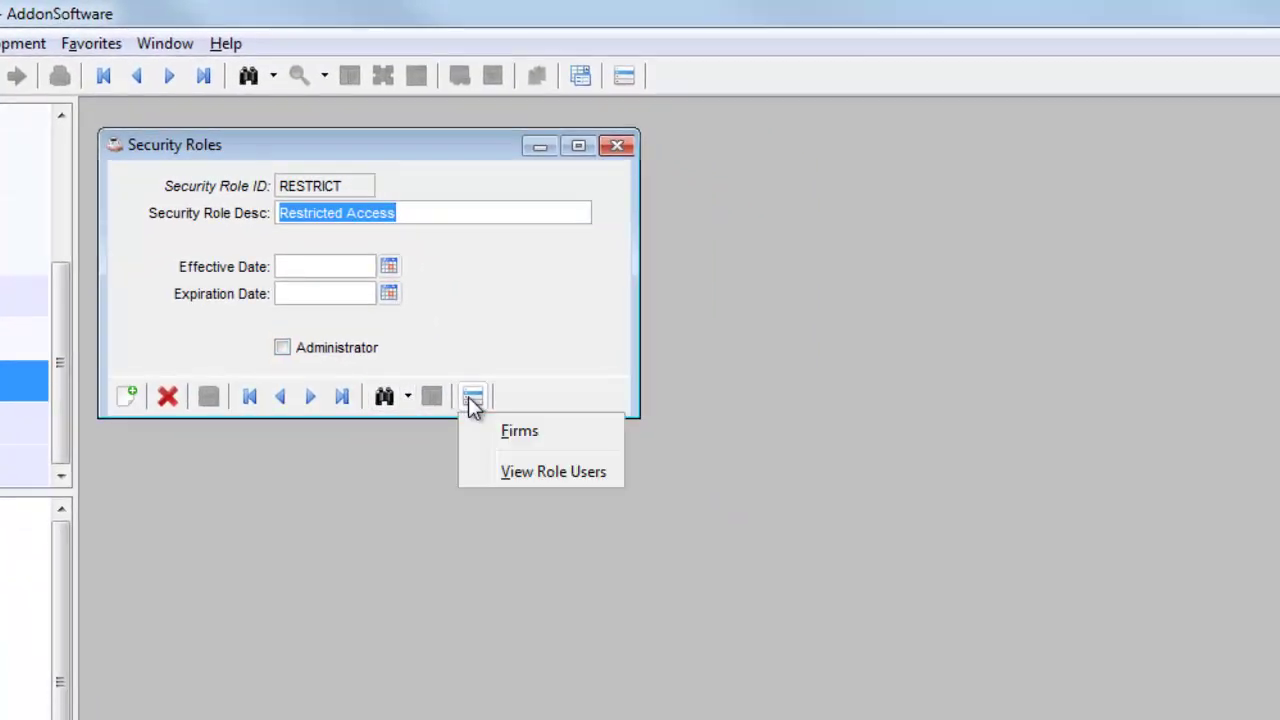
{"action": "left_click", "coordinate": [530, 472]}
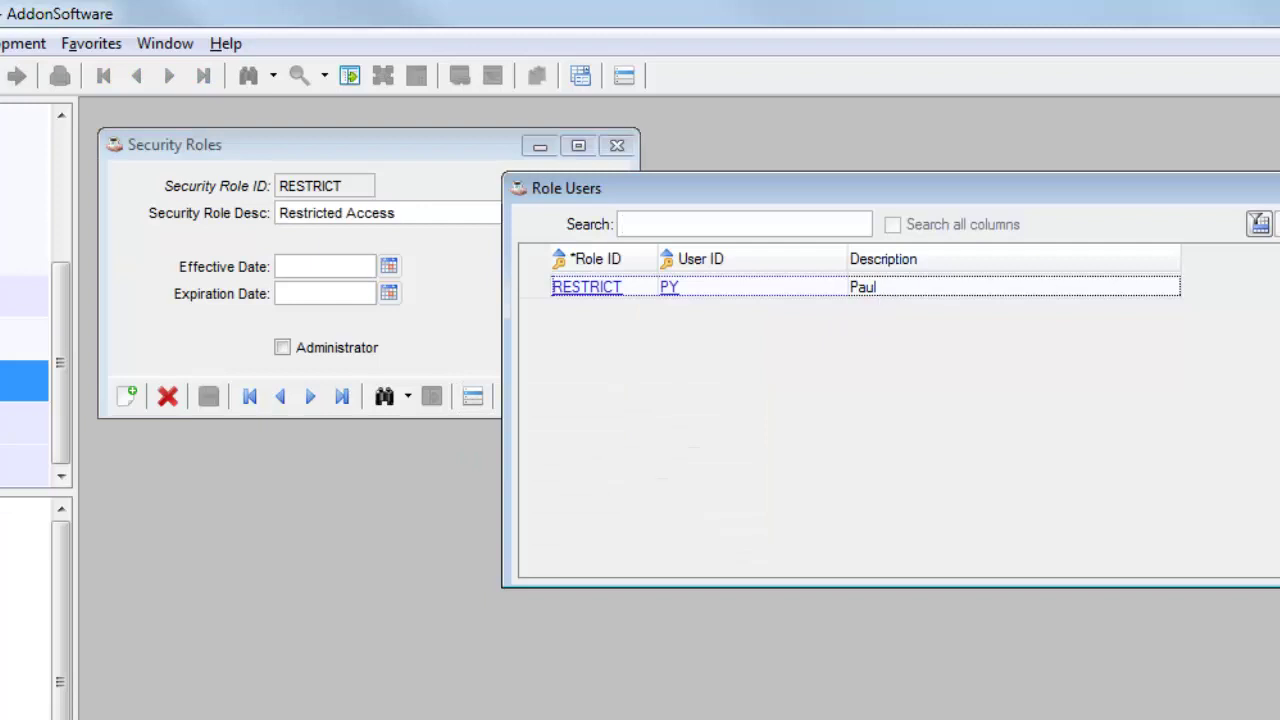
{"action": "key", "text": "Escape"}
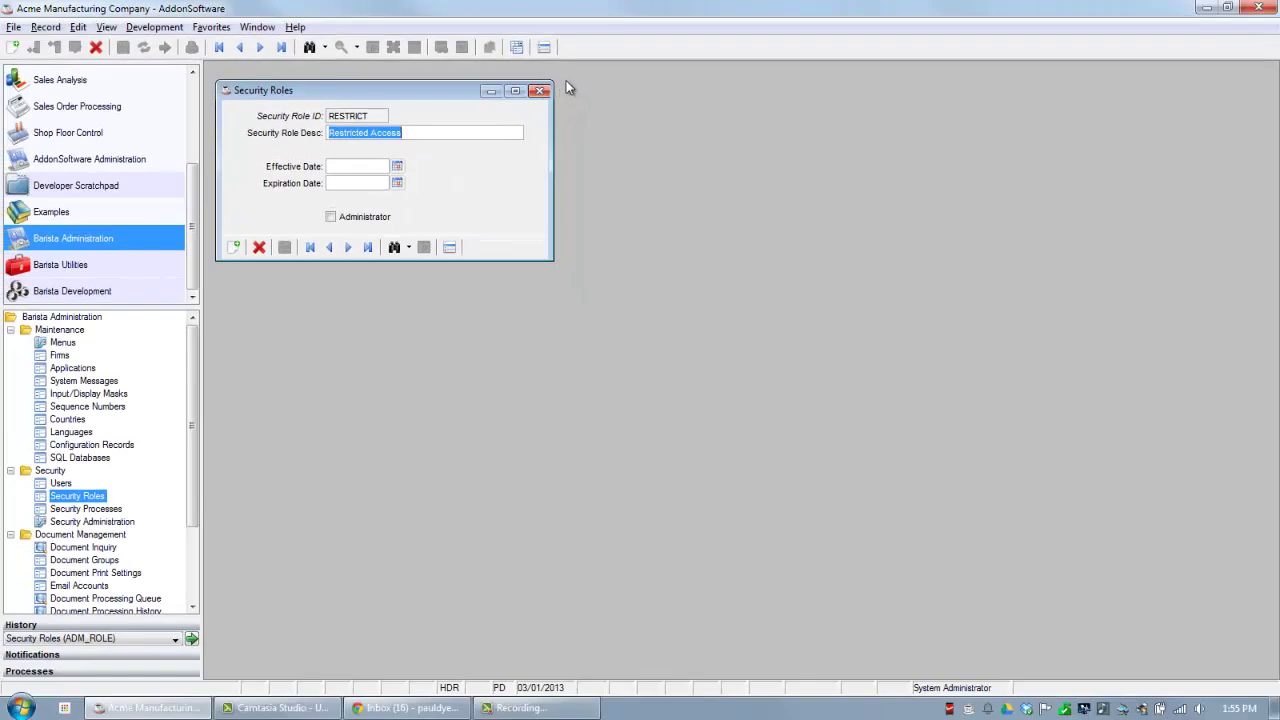
{"action": "left_click", "coordinate": [540, 91]}
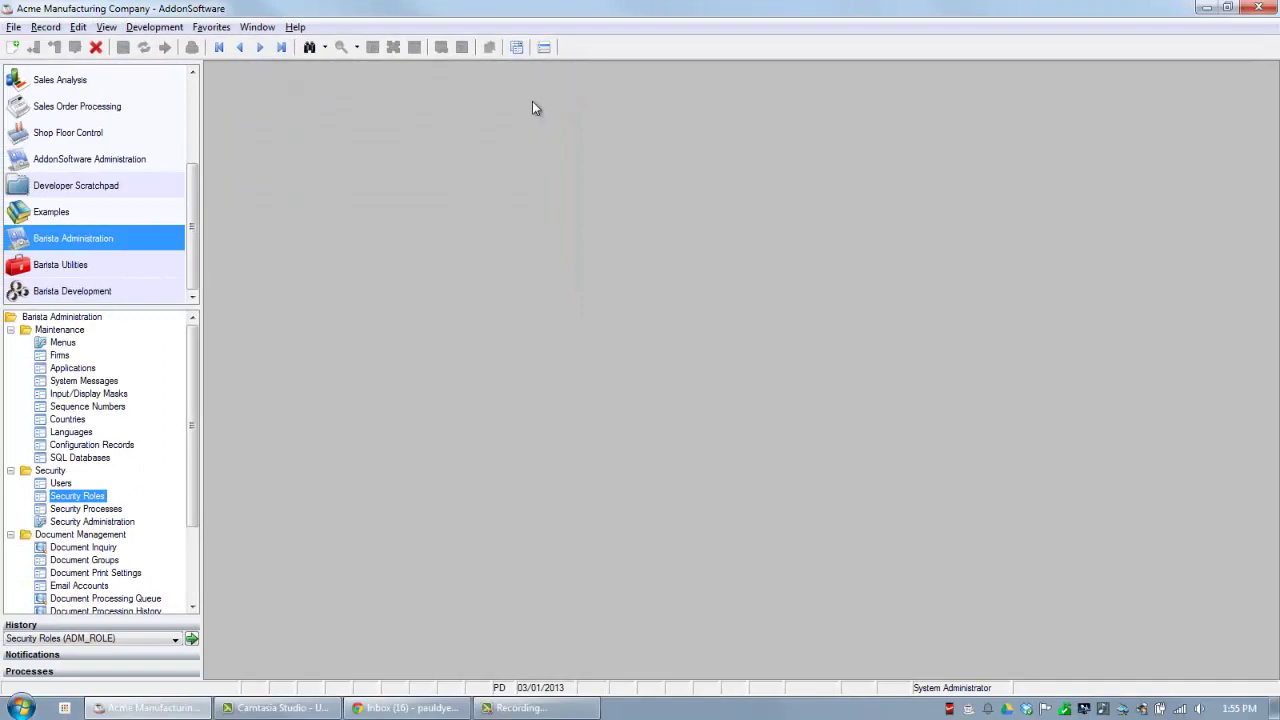
Step: Open Security Administration and display the task permissions of the GUEST and RESTRICT roles
{"action": "double_click", "coordinate": [92, 521]}
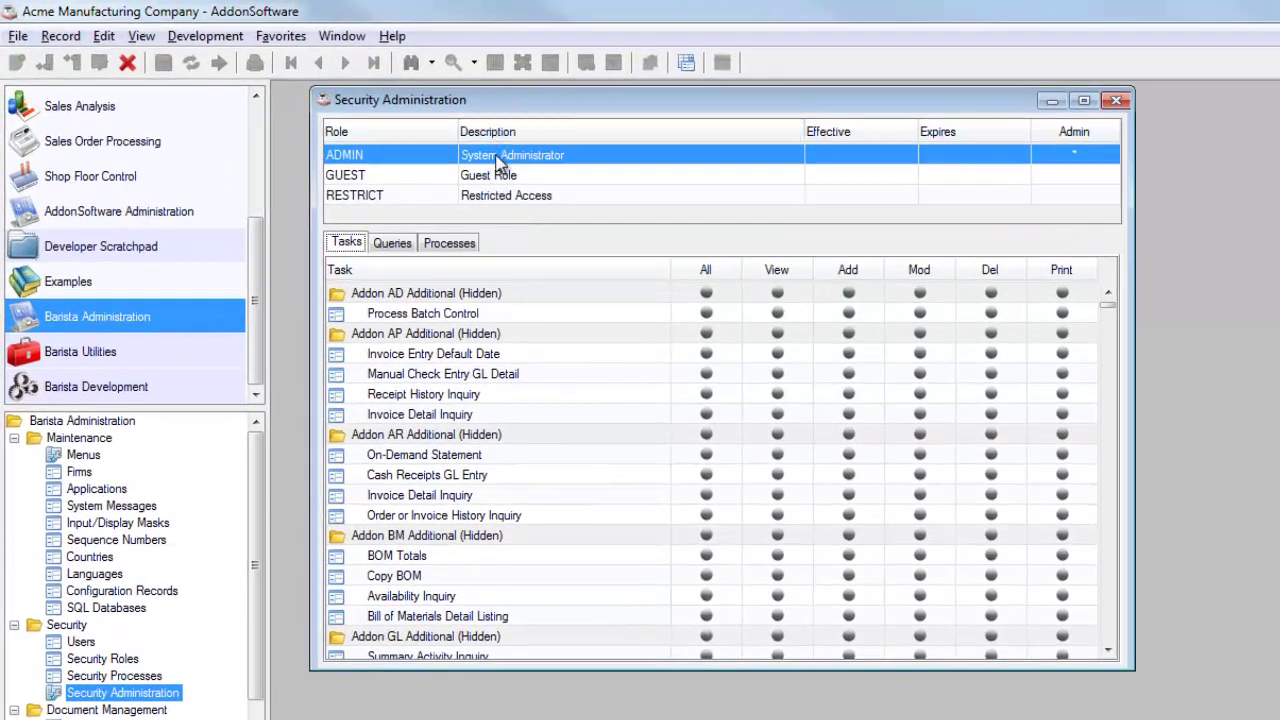
{"action": "left_click", "coordinate": [383, 175]}
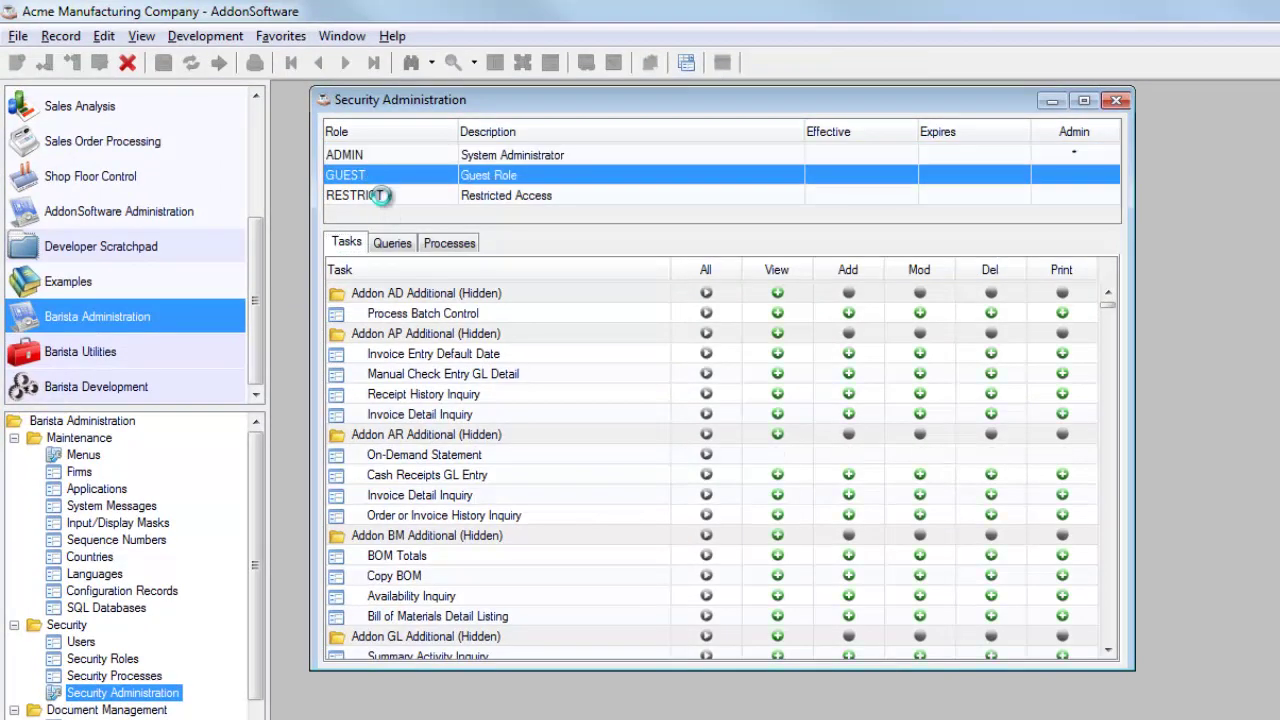
{"action": "left_click", "coordinate": [383, 195]}
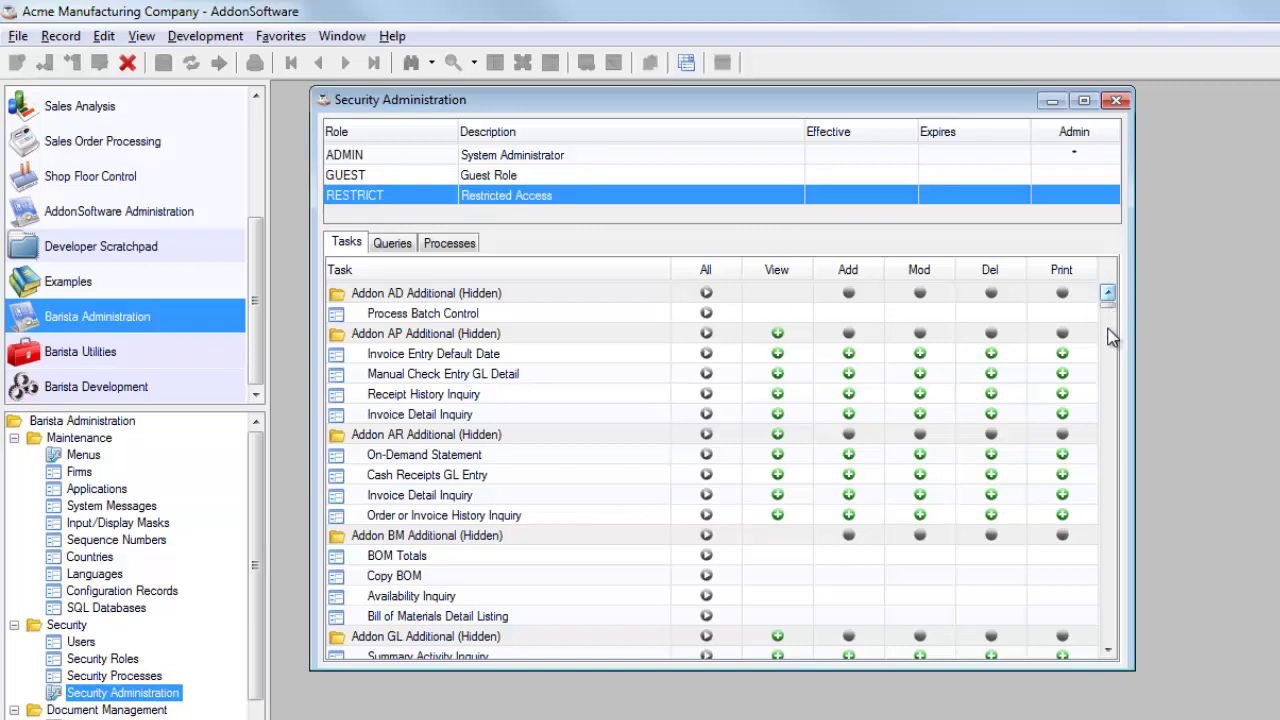
Step: Examine the column permissions and auditing settings of Invoice Entry Default Date under Addon PO Additional for the RESTRICT role, and close the window
{"action": "left_click", "coordinate": [1108, 328]}
{"action": "left_click", "coordinate": [1108, 299]}
{"action": "left_click", "coordinate": [1108, 591]}
{"action": "left_click", "coordinate": [1108, 591]}
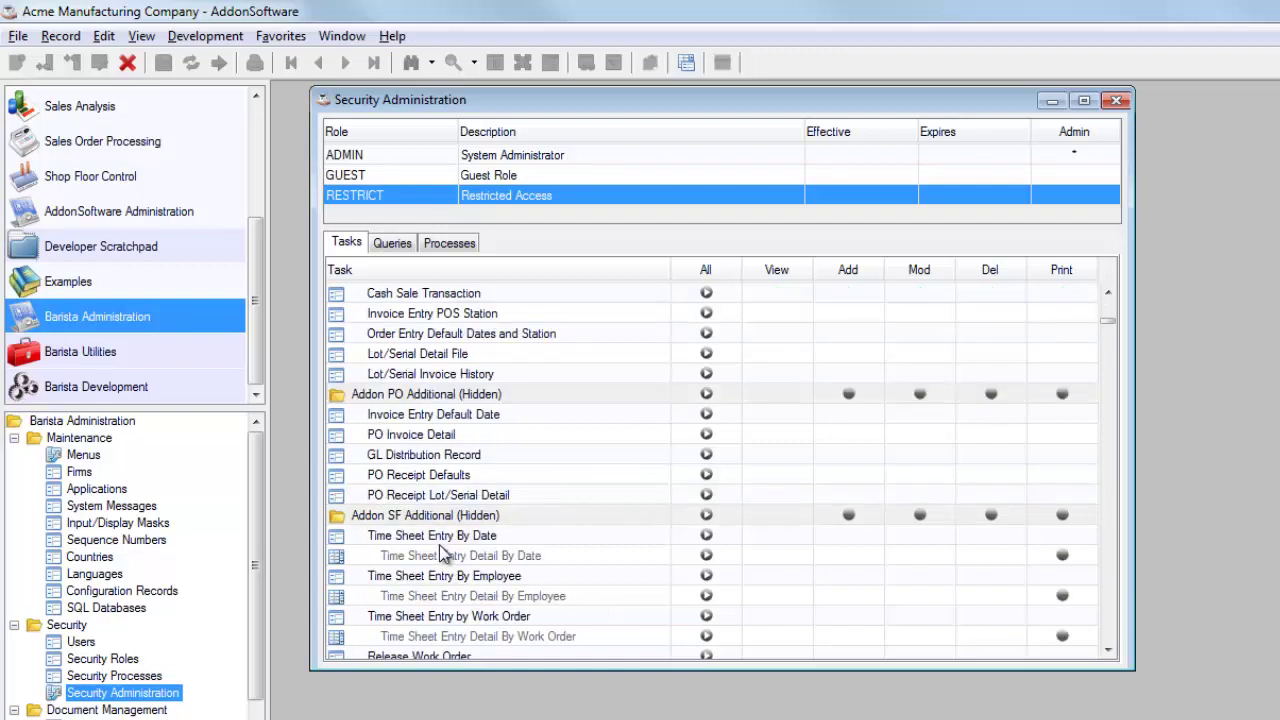
{"action": "left_click", "coordinate": [428, 415]}
{"action": "double_click", "coordinate": [418, 418]}
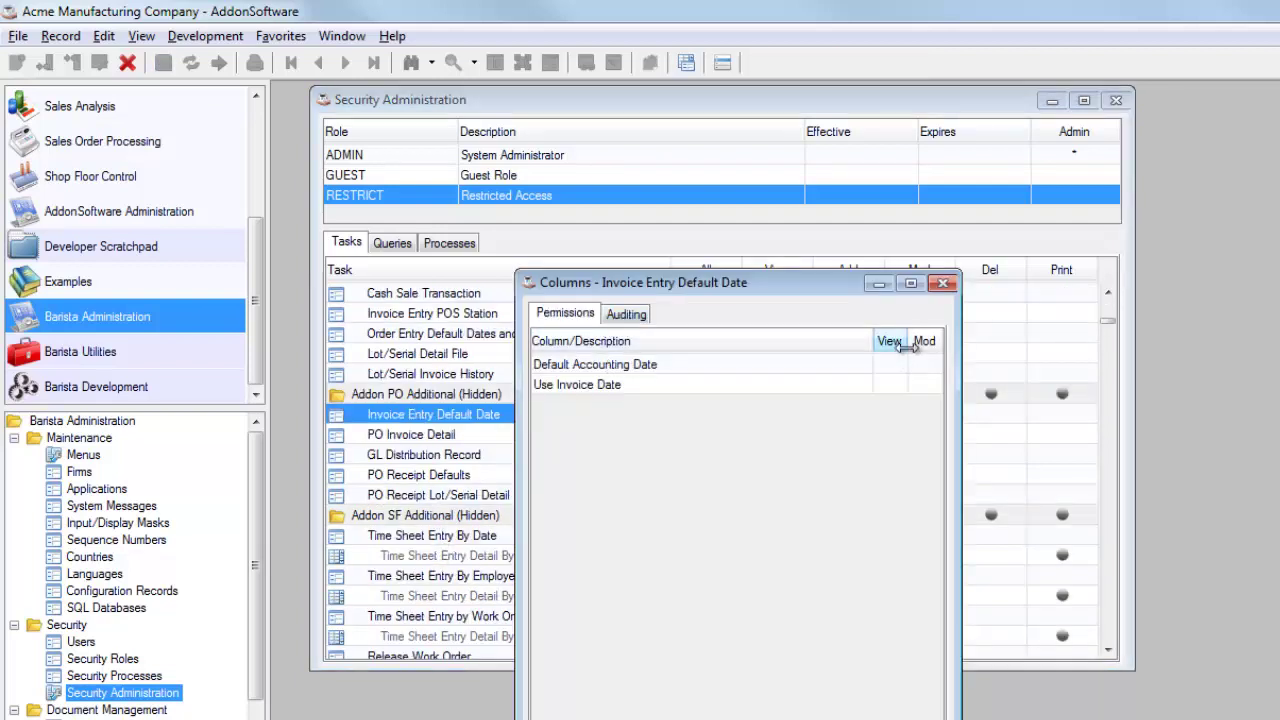
{"action": "left_click", "coordinate": [624, 314]}
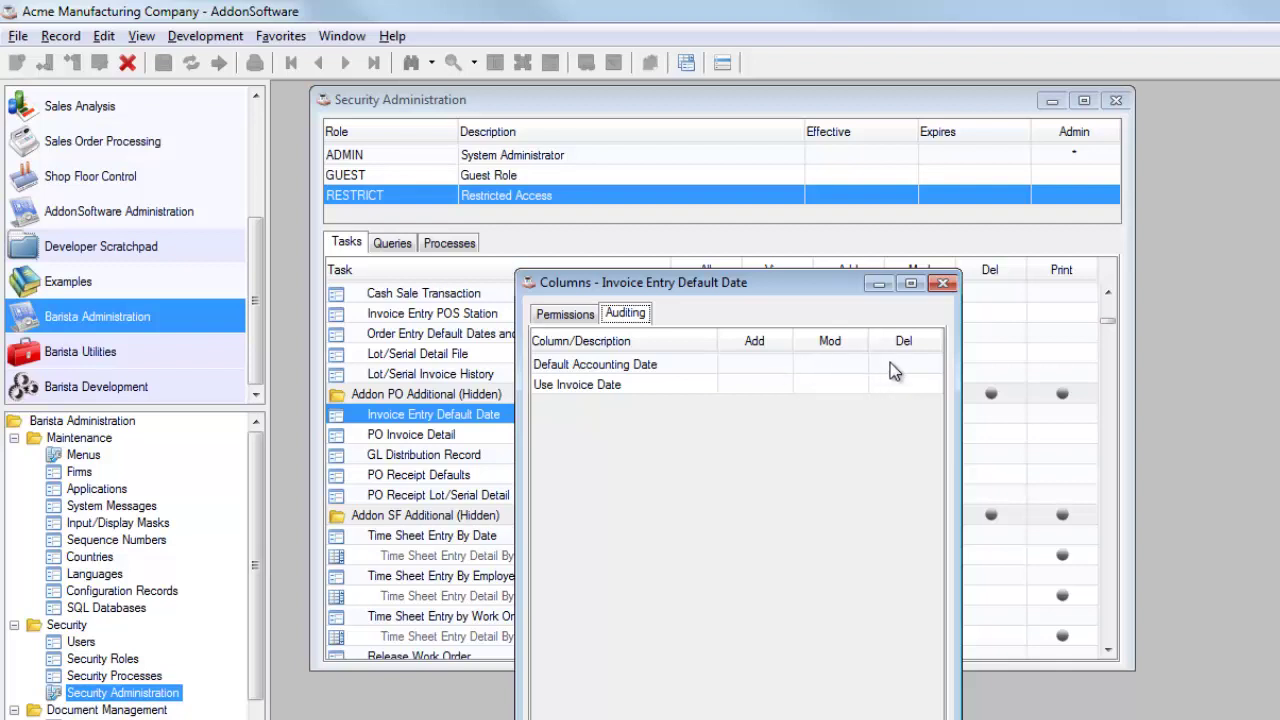
{"action": "left_click", "coordinate": [942, 283]}
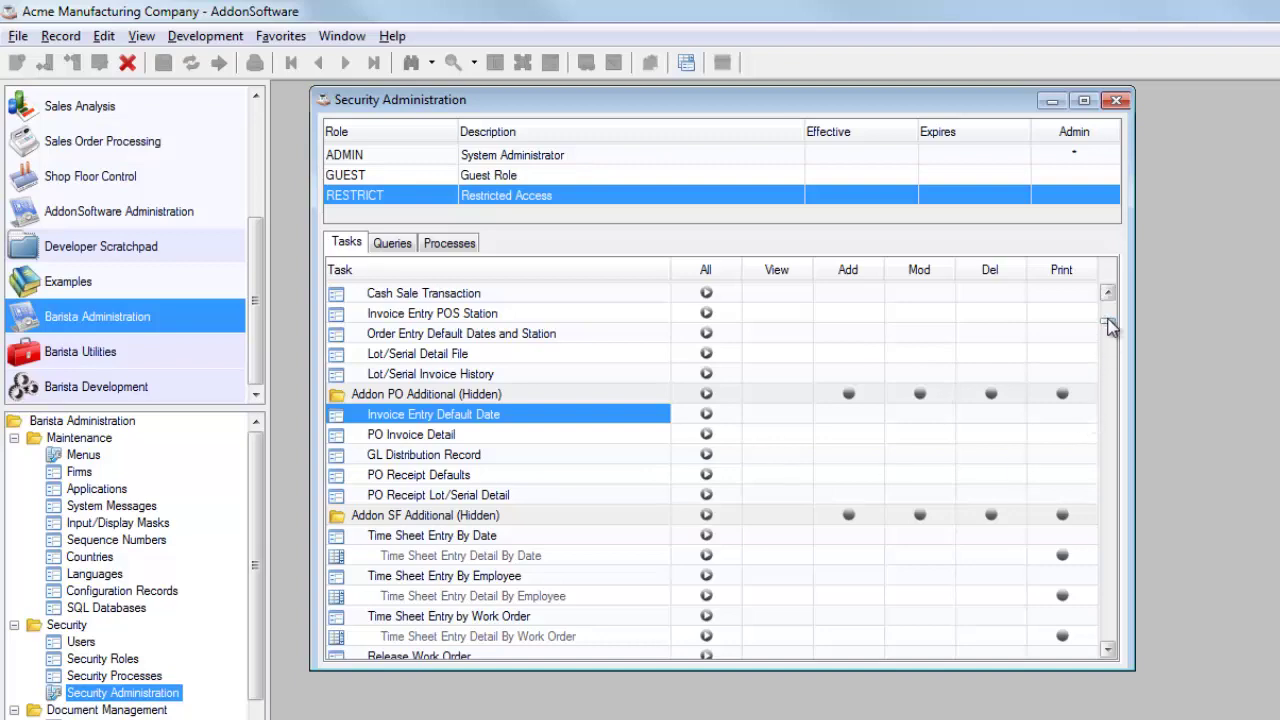
Step: Review the RESTRICT role's Accounts Payable task permissions, and close Security Administration without saving changes
{"action": "left_click_drag", "start_coordinate": [1107, 322], "coordinate": [1109, 338]}
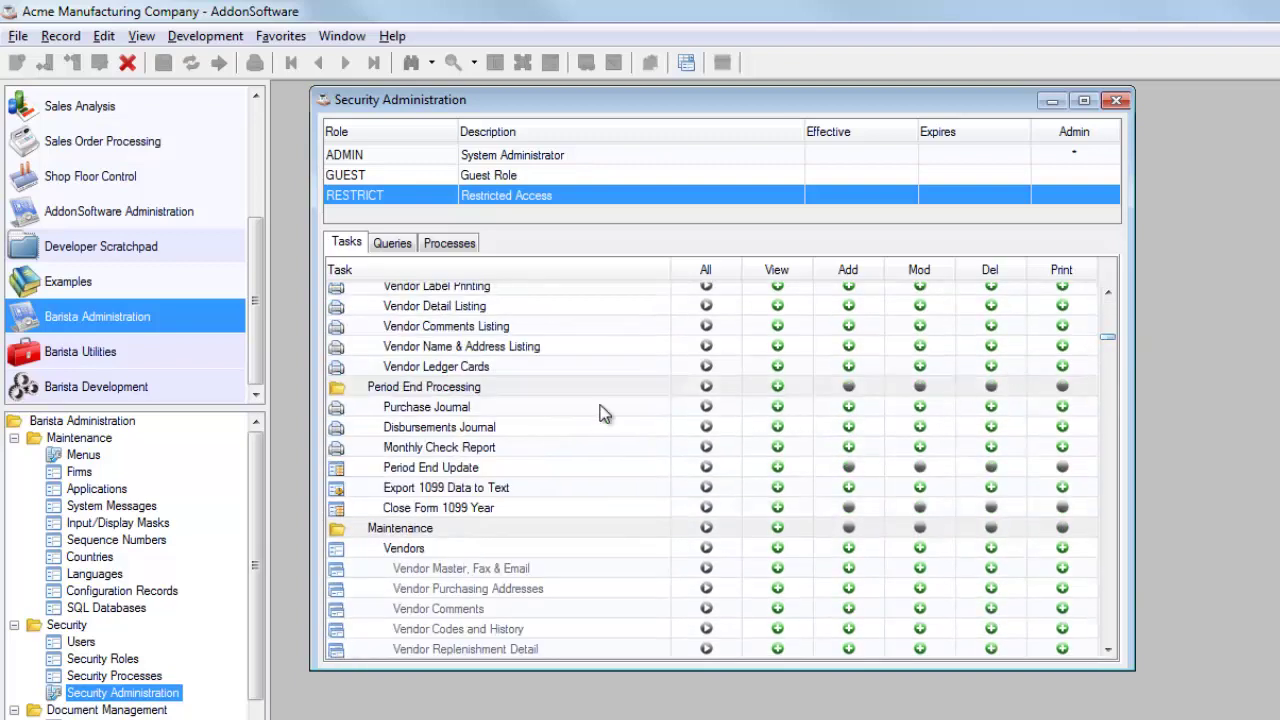
{"action": "scroll", "coordinate": [504, 428], "scroll_direction": "up", "scroll_amount": 3}
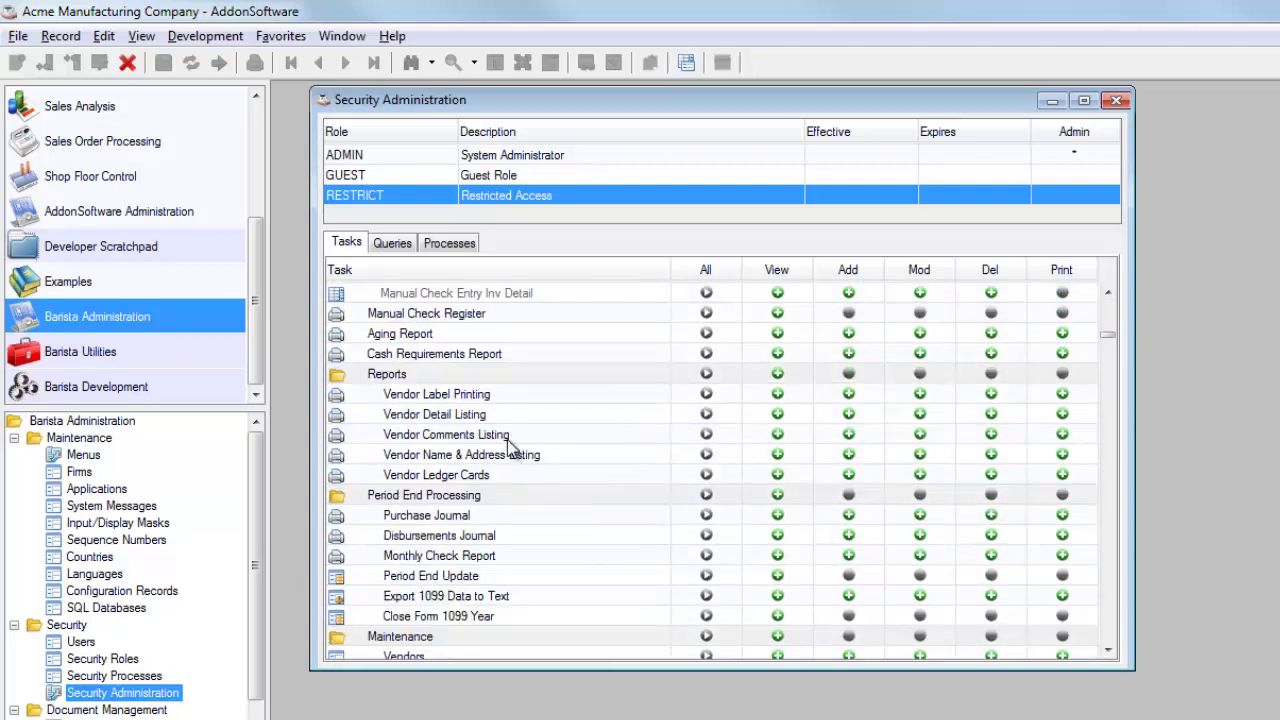
{"action": "left_click", "coordinate": [777, 400]}
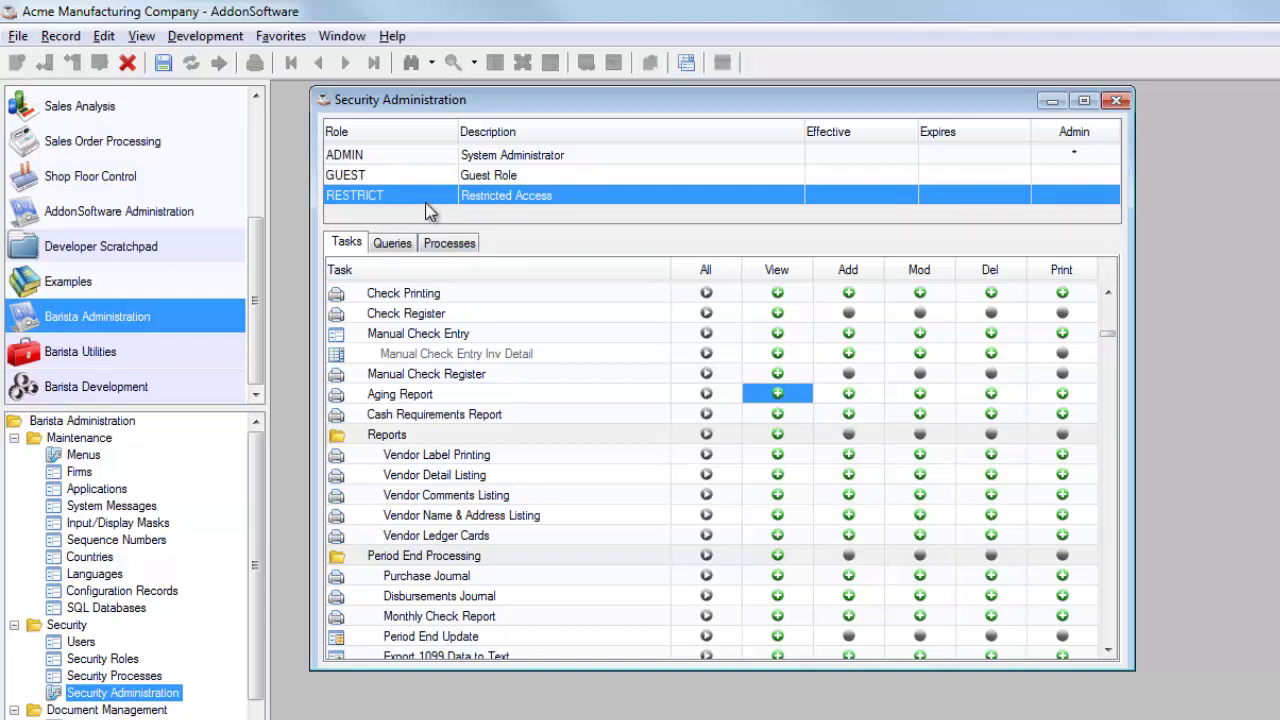
{"action": "left_click", "coordinate": [1117, 105]}
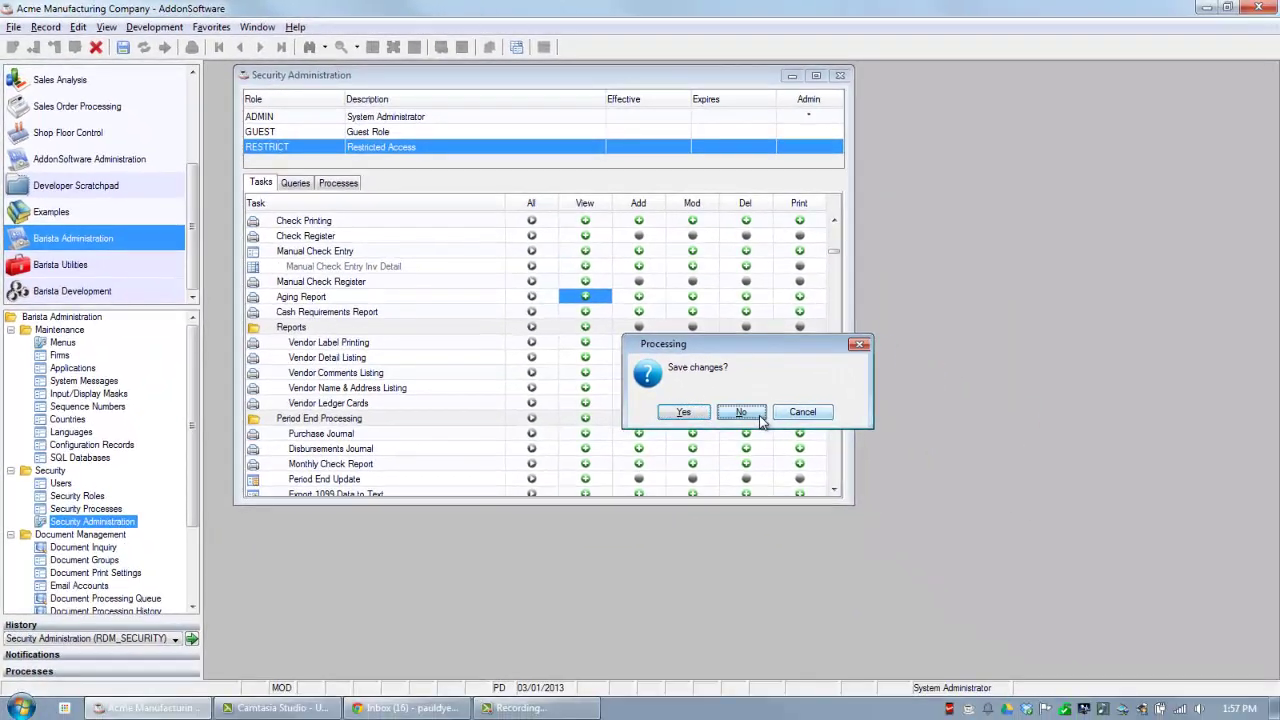
{"action": "left_click", "coordinate": [943, 525]}
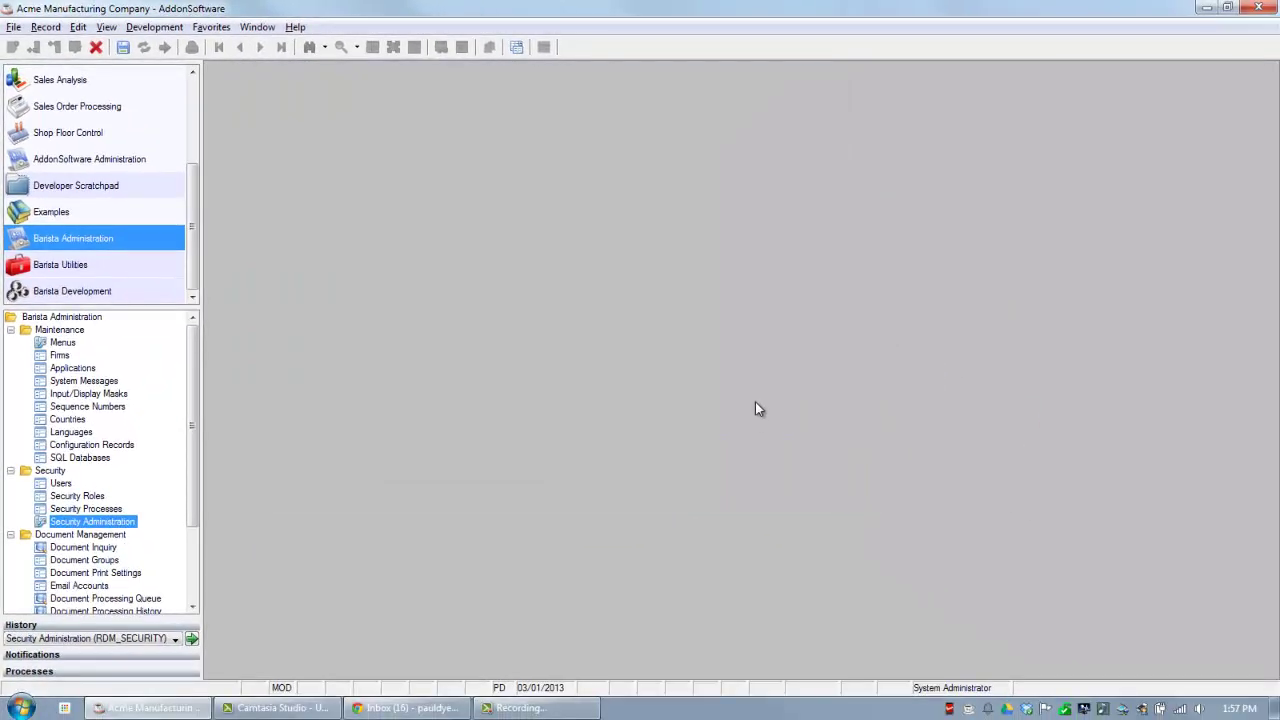
Step: Open the Audit Log under Transaction Logs, view the customer address modification entry, and close the form
{"action": "left_click_drag", "start_coordinate": [194, 514], "coordinate": [190, 598]}
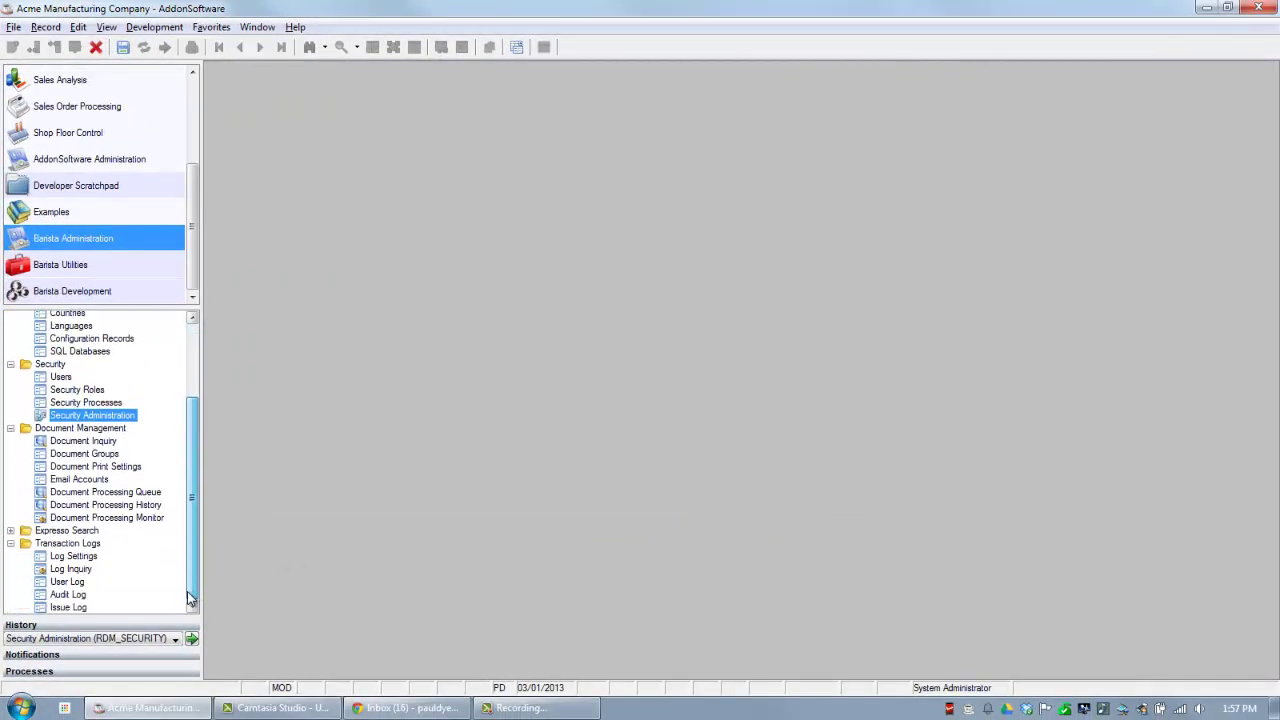
{"action": "double_click", "coordinate": [74, 596]}
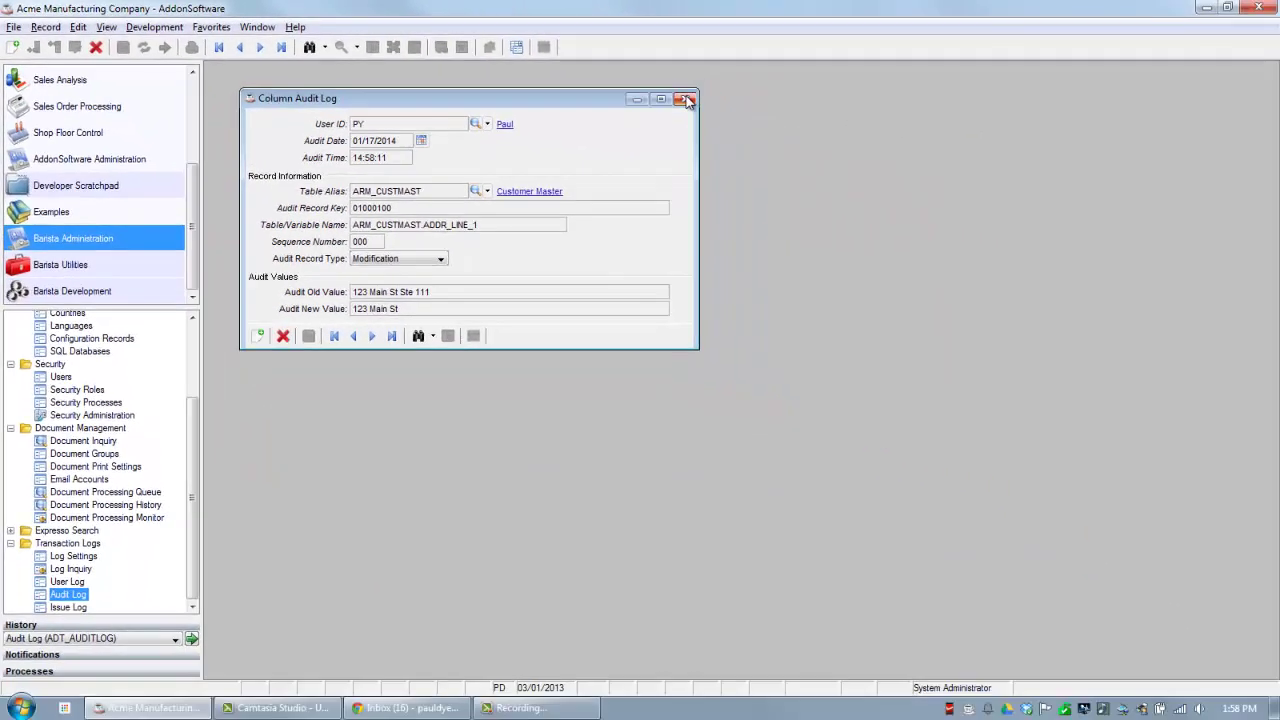
{"action": "left_click", "coordinate": [686, 100]}
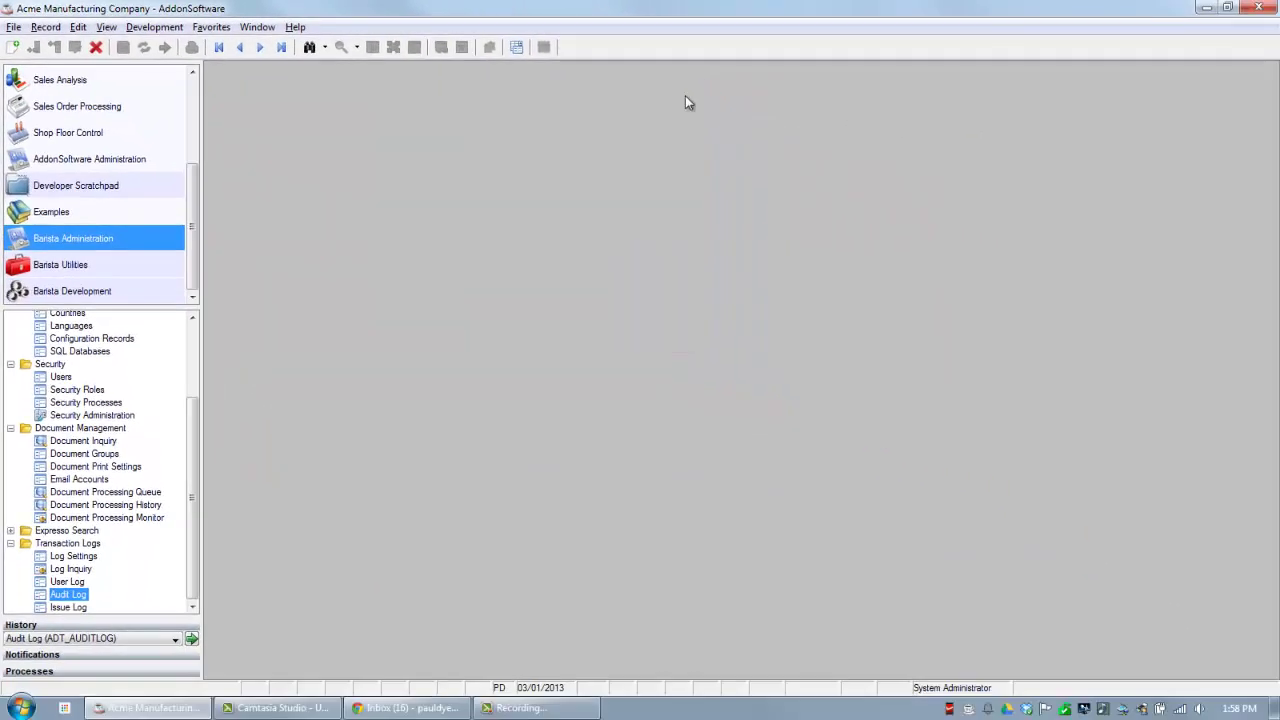
Step: Minimize the current session, start AddonSoftware User from Windows, and log in with the restricted account's user ID and password
{"action": "left_click", "coordinate": [1208, 10]}
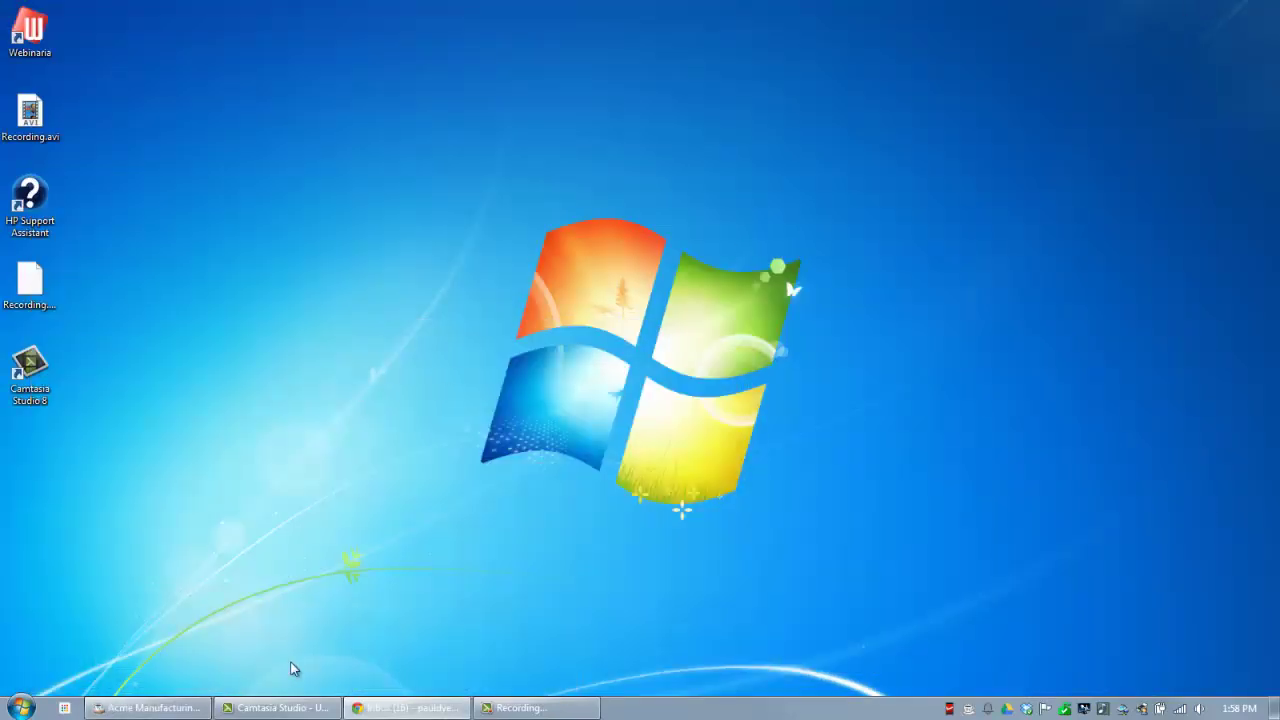
{"action": "left_click", "coordinate": [21, 707]}
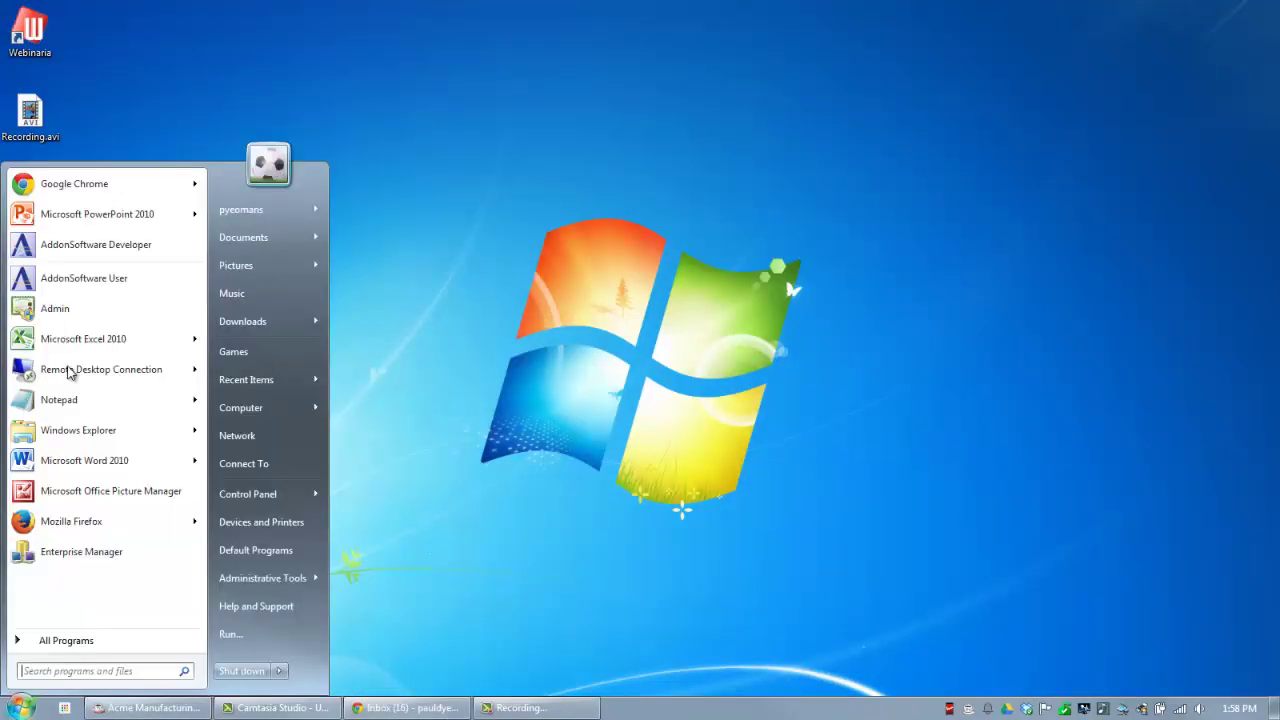
{"action": "left_click", "coordinate": [80, 279]}
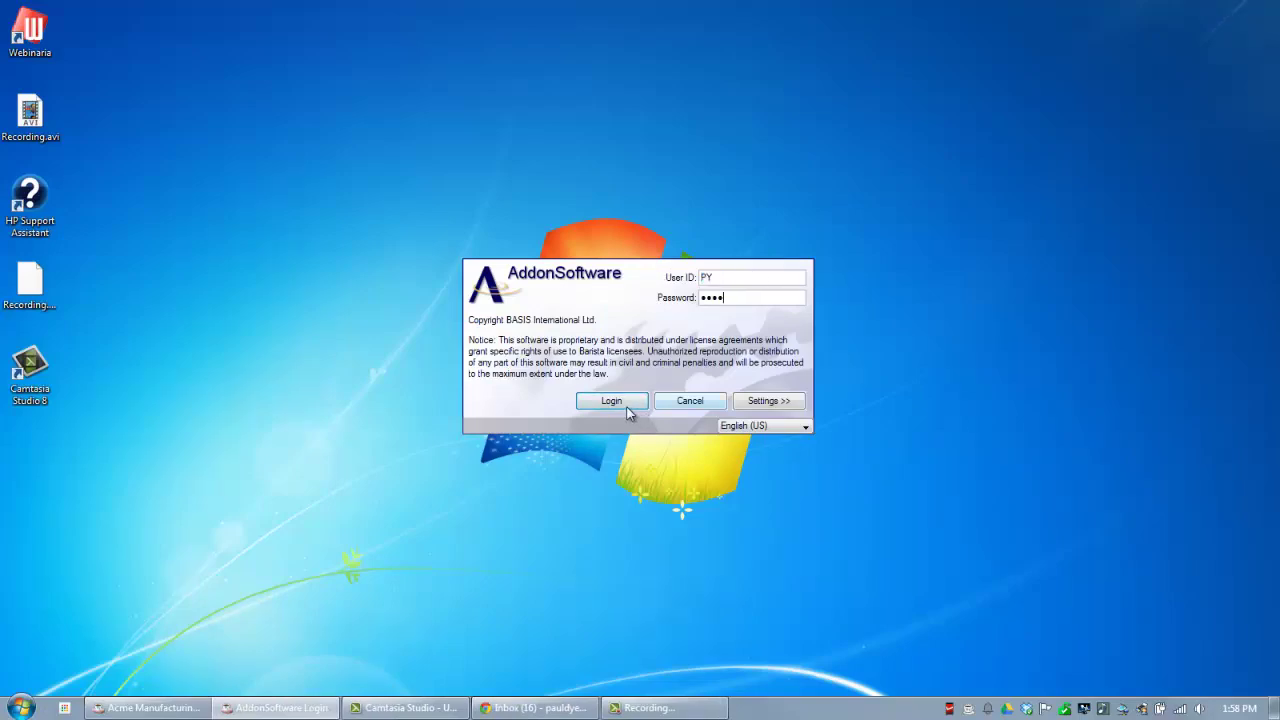
{"action": "left_click", "coordinate": [618, 403]}
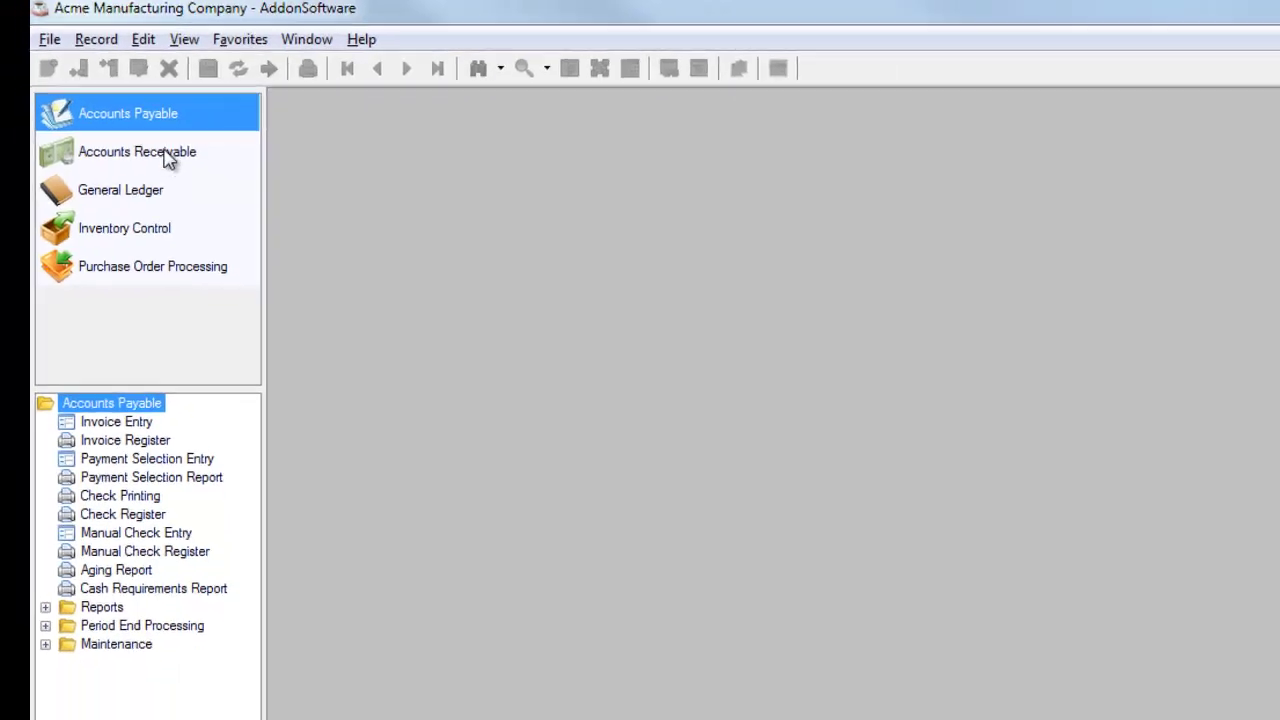
Step: Open Customers from Accounts Receivable Maintenance and display the Everest Industries record
{"action": "left_click", "coordinate": [167, 160]}
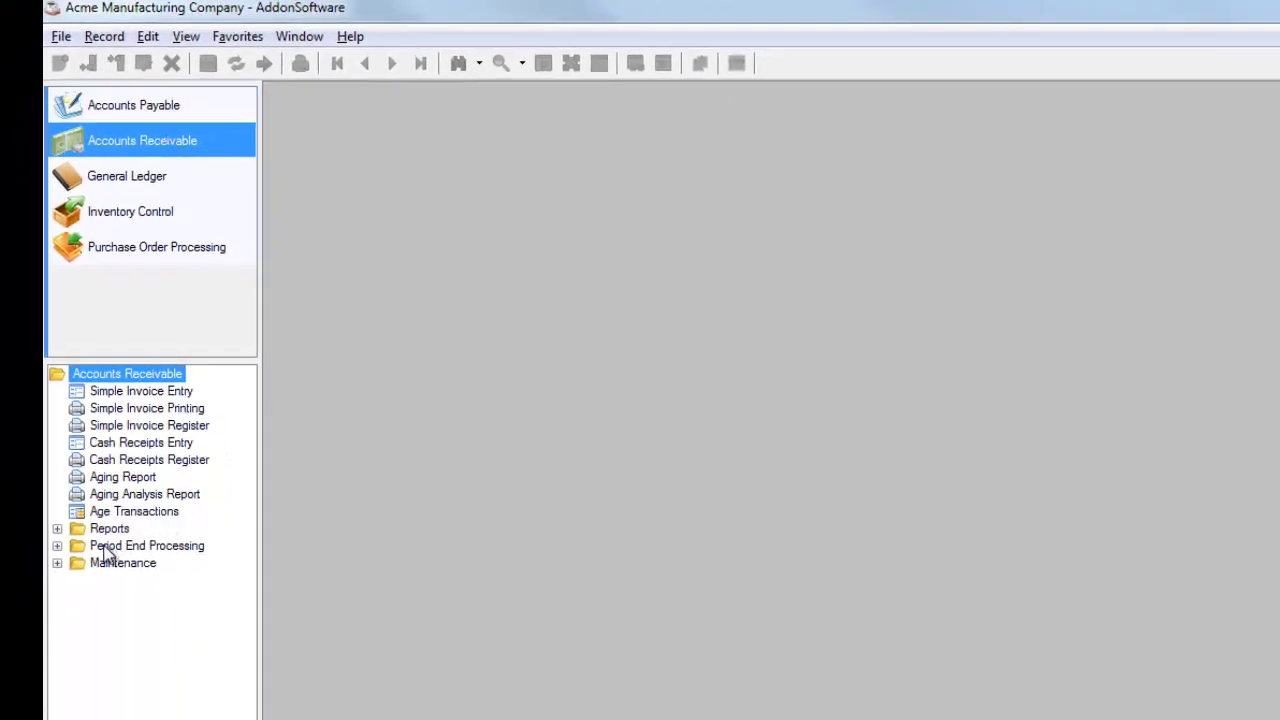
{"action": "left_click", "coordinate": [57, 563]}
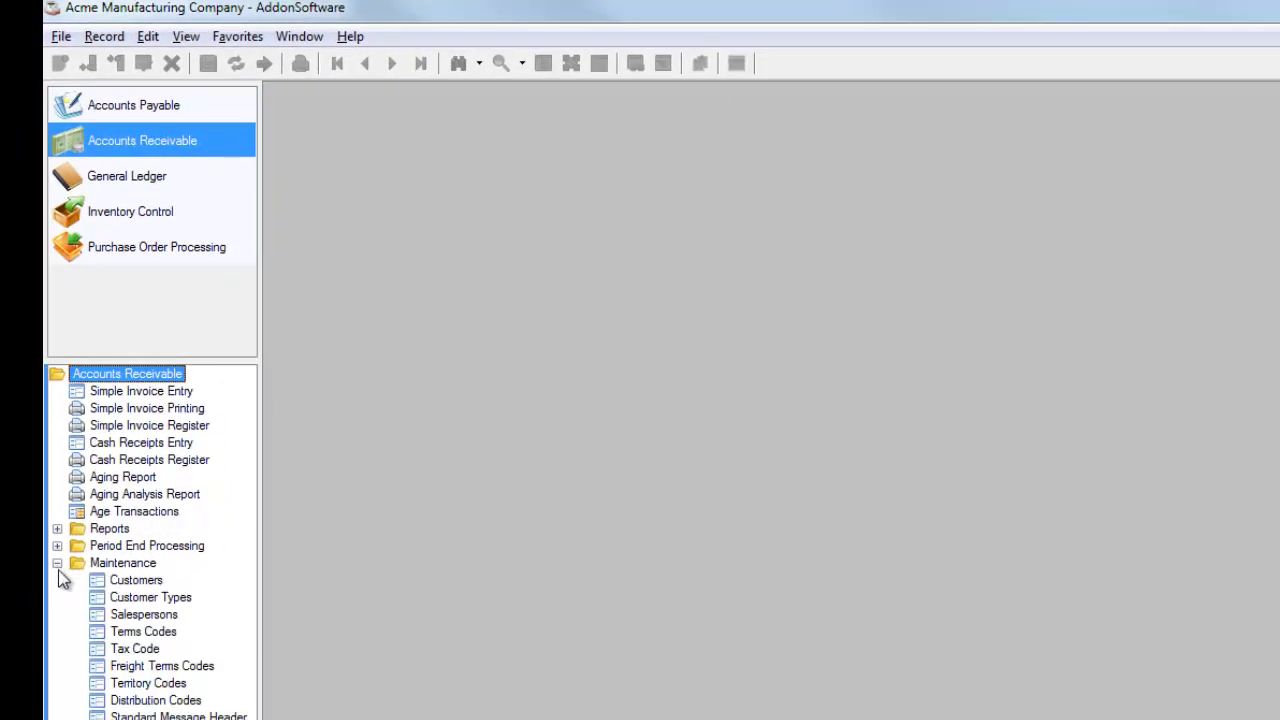
{"action": "double_click", "coordinate": [137, 582]}
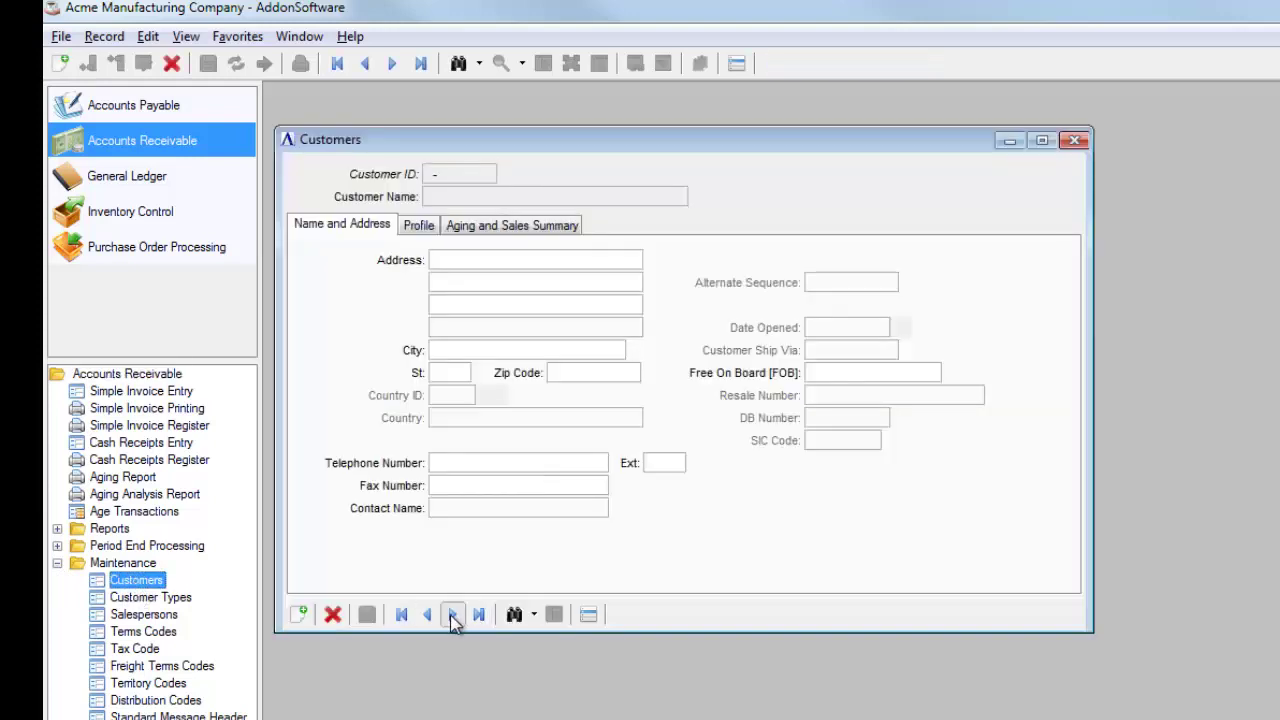
{"action": "left_click", "coordinate": [452, 615]}
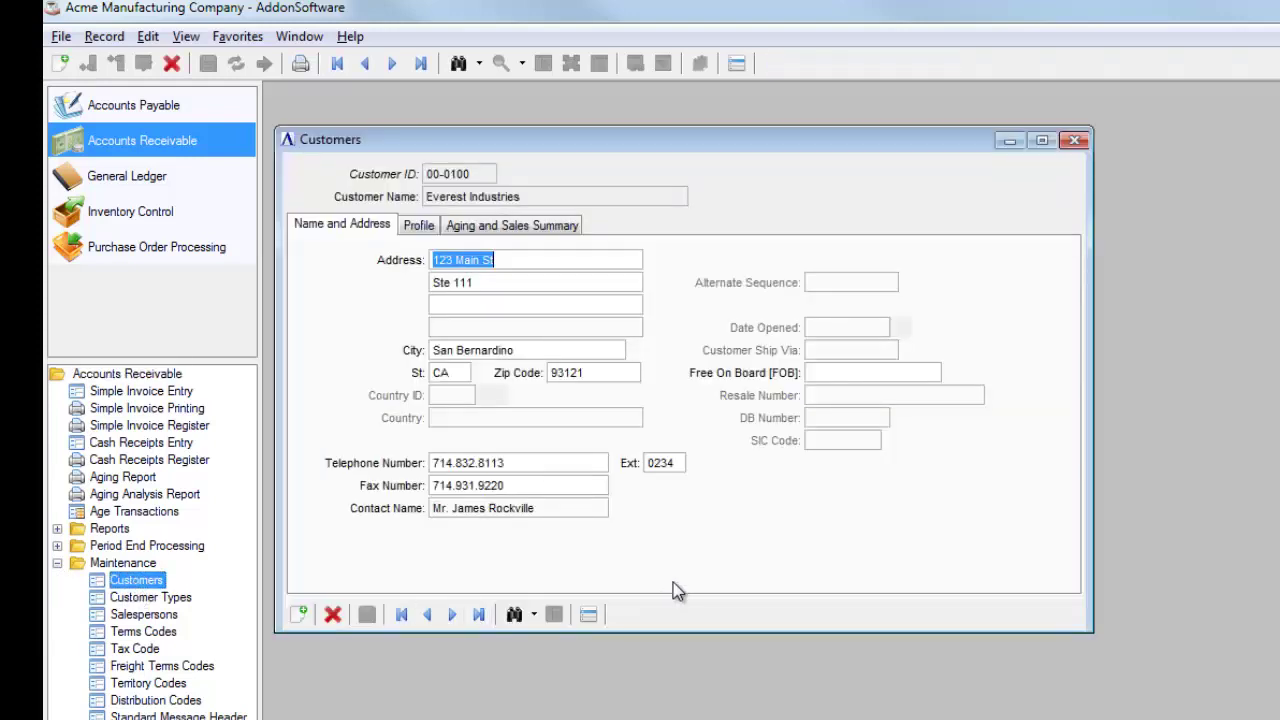
Step: Try to edit the contact name and the third address line of the Everest Industries record
{"action": "left_click", "coordinate": [678, 544]}
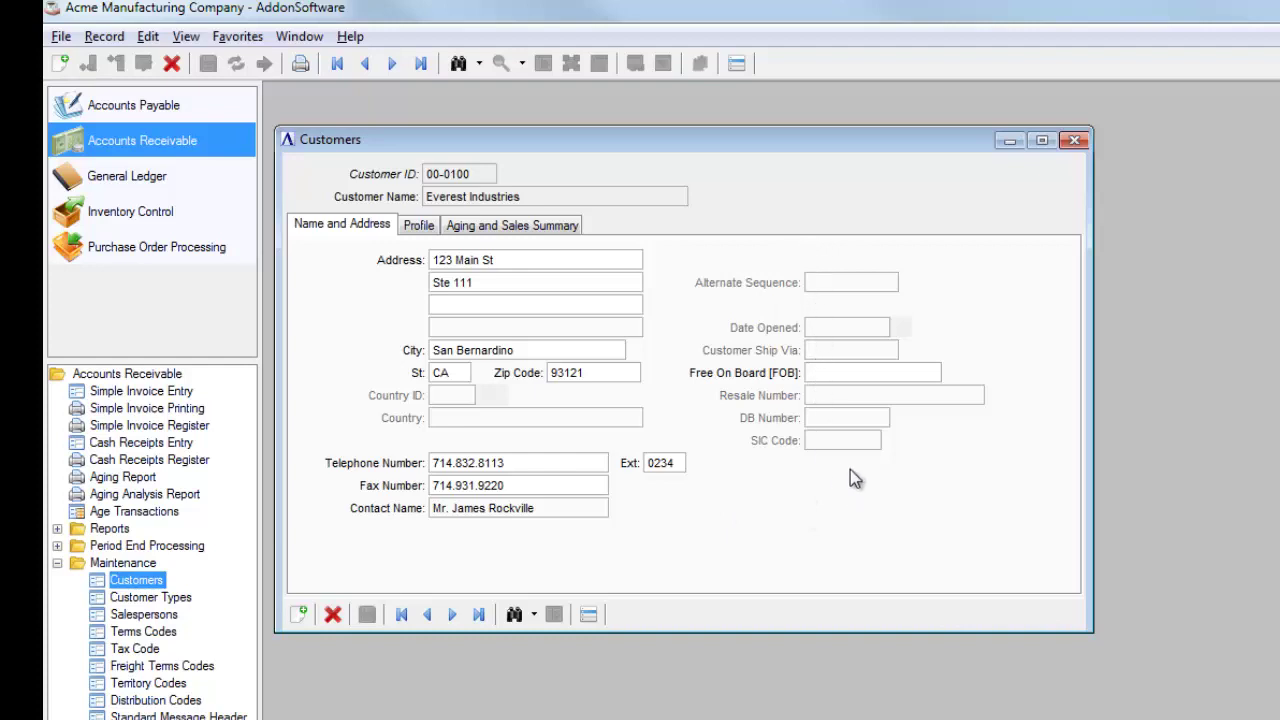
{"action": "left_click", "coordinate": [541, 507]}
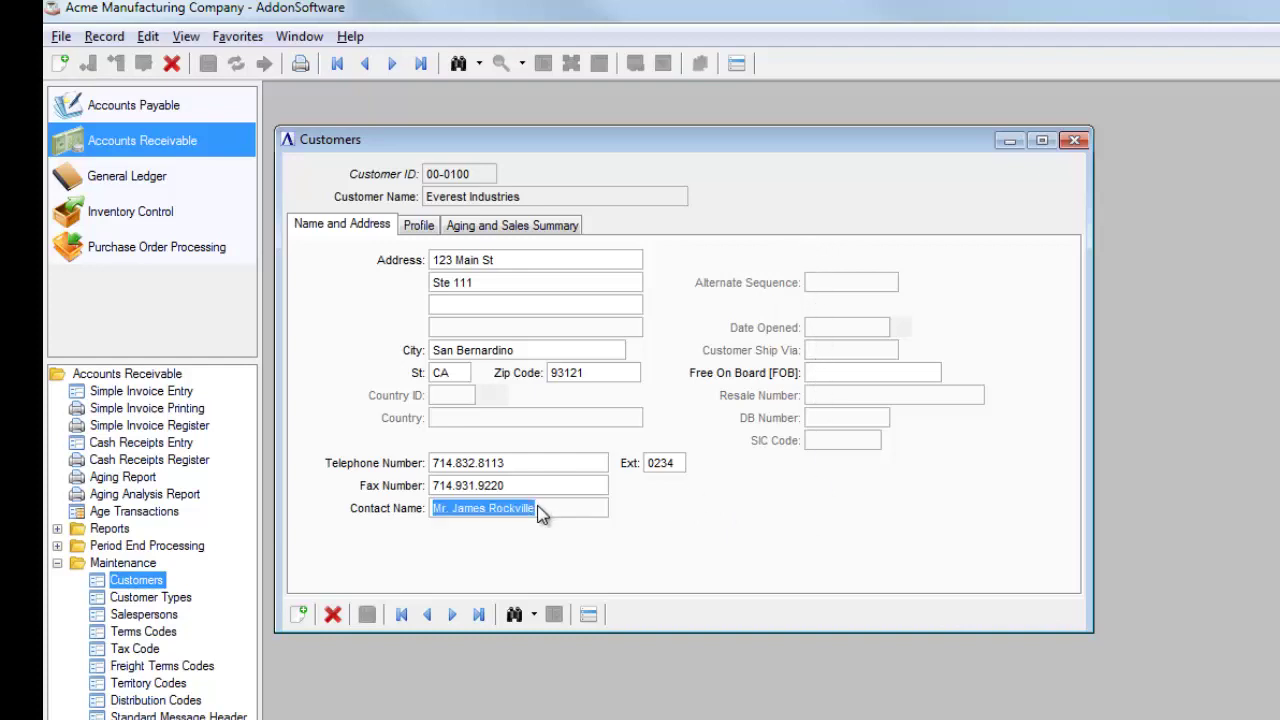
{"action": "left_click", "coordinate": [541, 506]}
{"action": "left_click", "coordinate": [514, 306]}
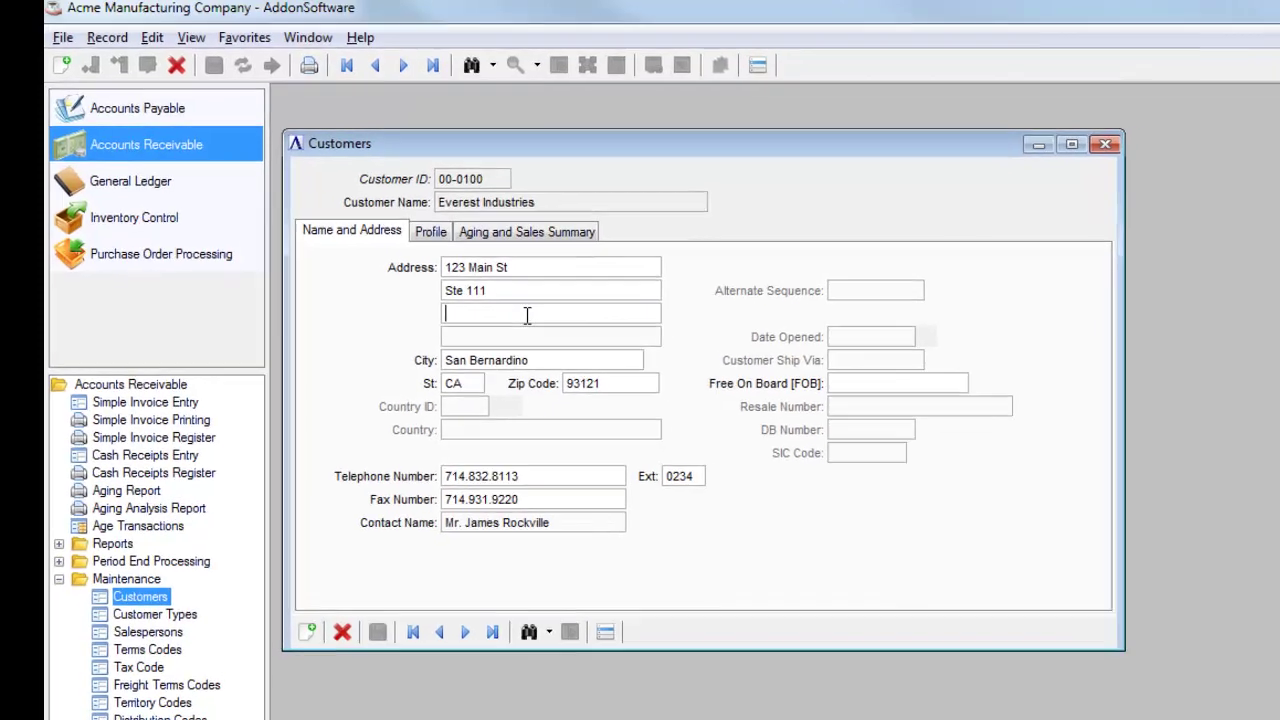
{"action": "type", "text": "jgjug"}
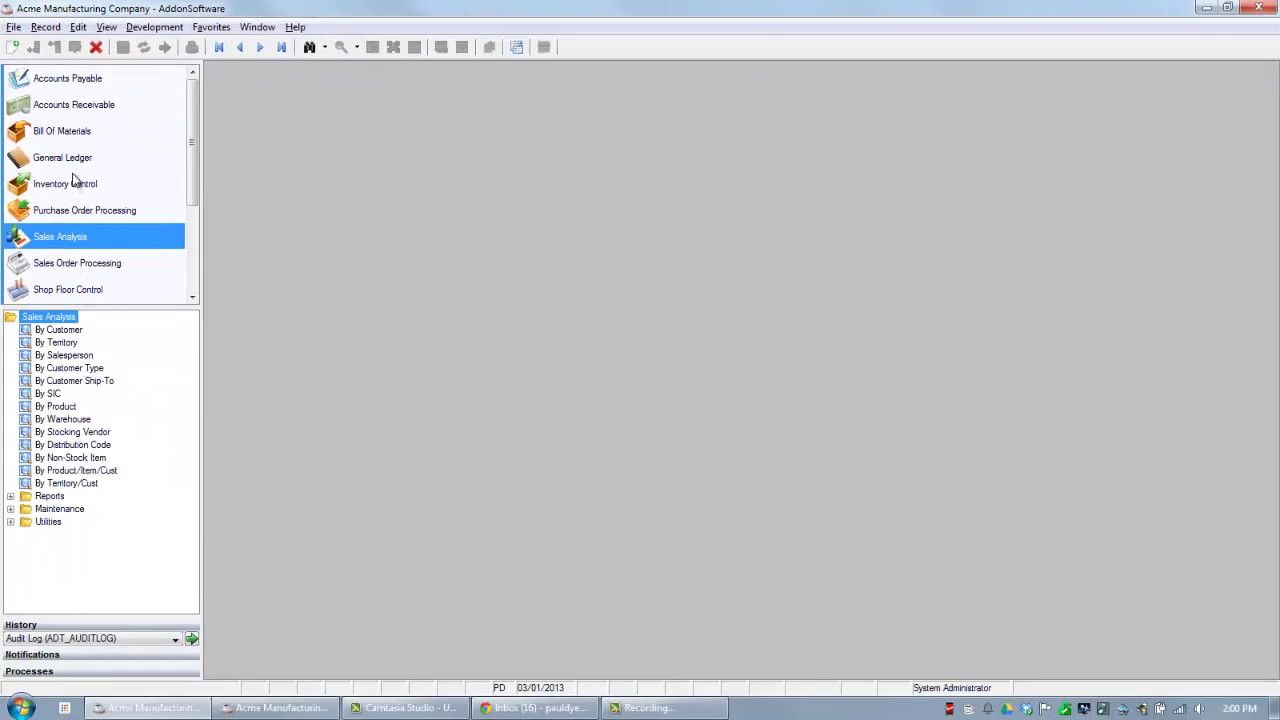
Step: In the System Administrator session, open the Accounts Payable Aging Report and run it with its preset options
{"action": "left_click", "coordinate": [86, 84]}
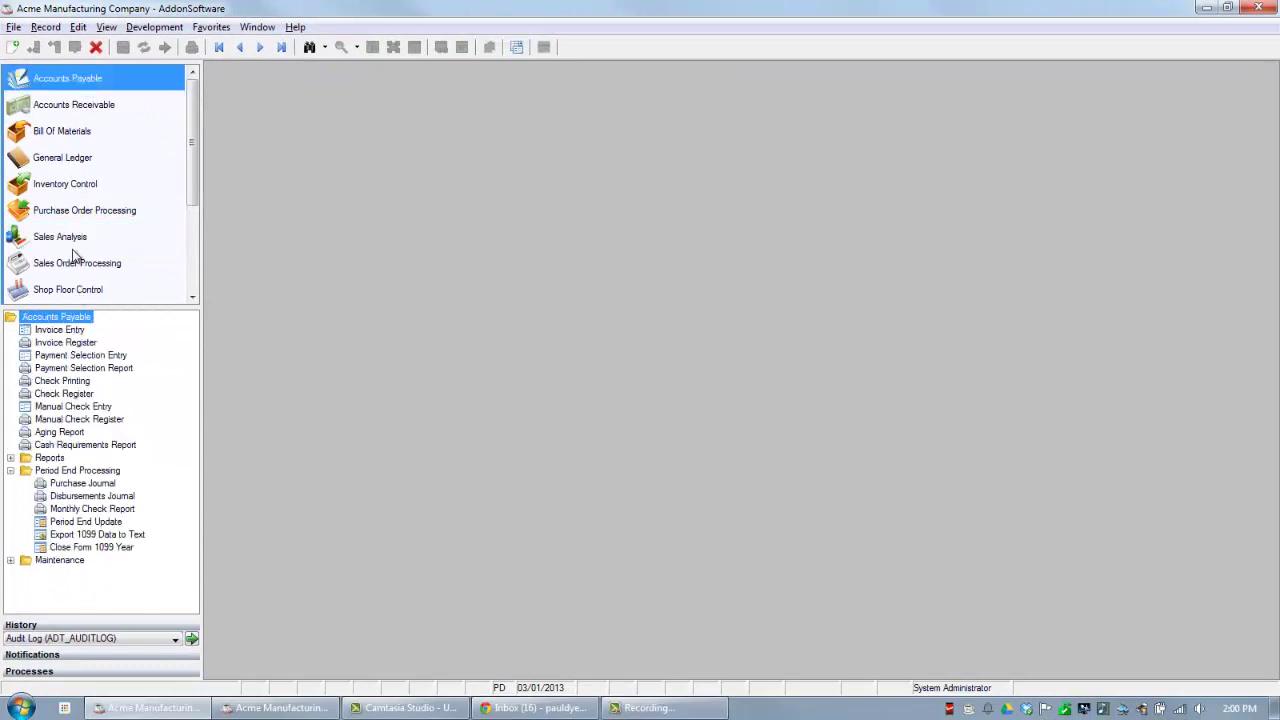
{"action": "double_click", "coordinate": [62, 433]}
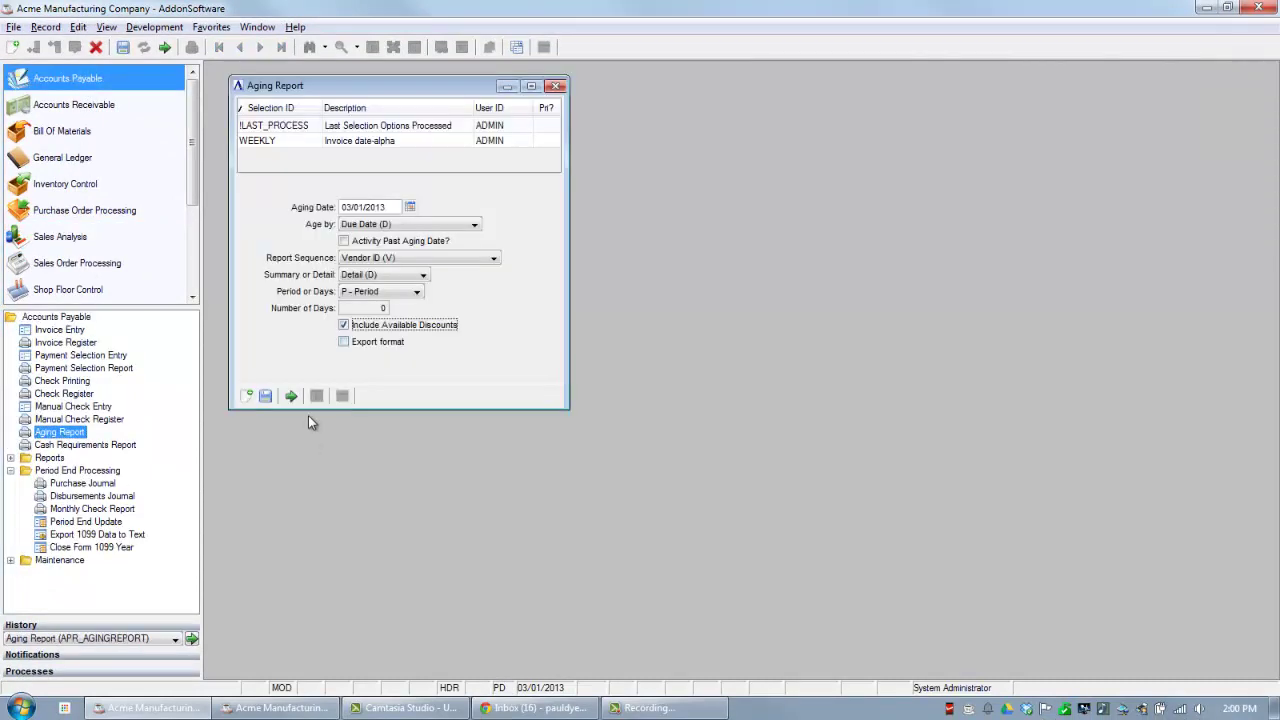
{"action": "left_click", "coordinate": [290, 396]}
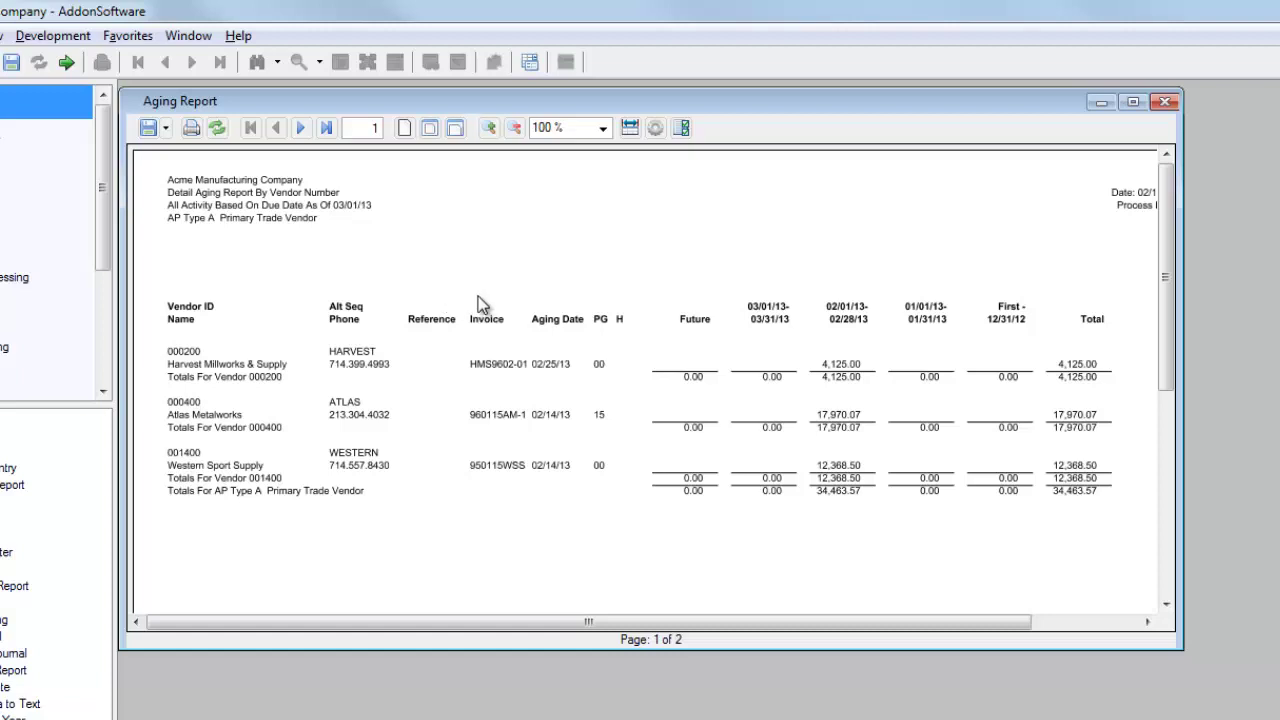
Step: Widen the Alt Seq/Phone column, save the column adjustment, refresh the Aging Report, and widen its window to fit
{"action": "left_click", "coordinate": [633, 129]}
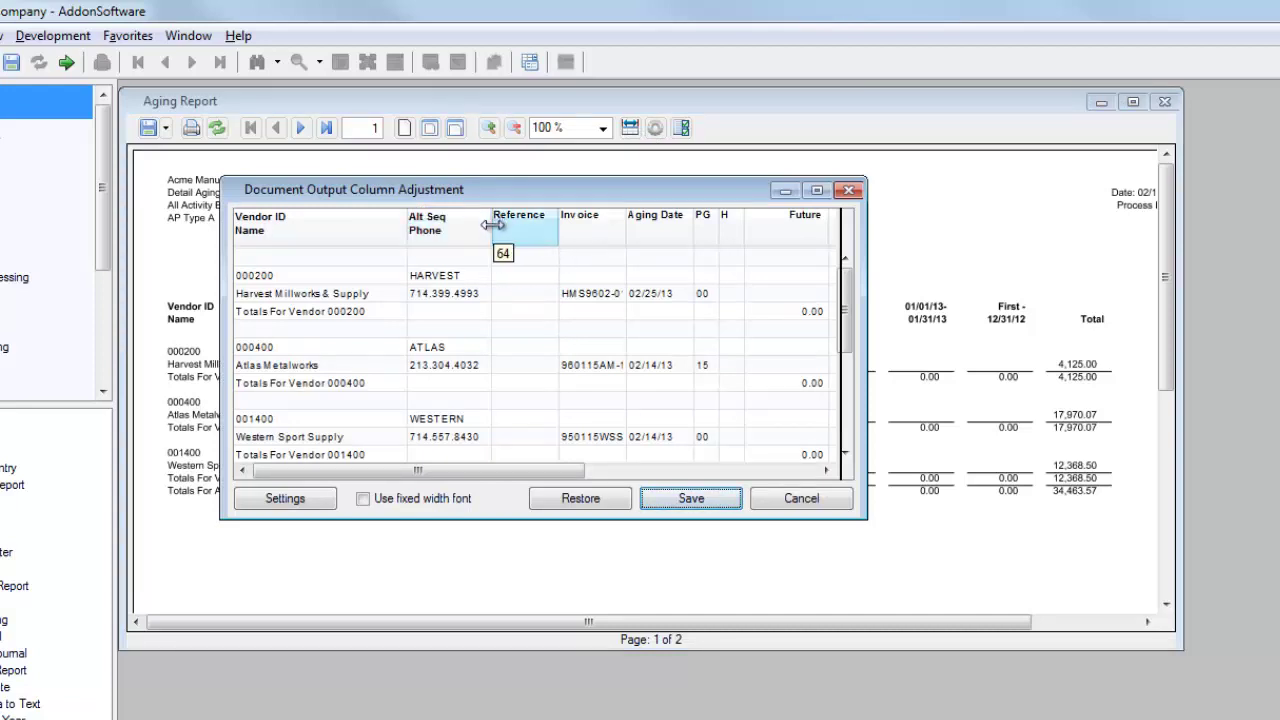
{"action": "left_click_drag", "start_coordinate": [493, 222], "coordinate": [581, 226]}
{"action": "left_click", "coordinate": [691, 498]}
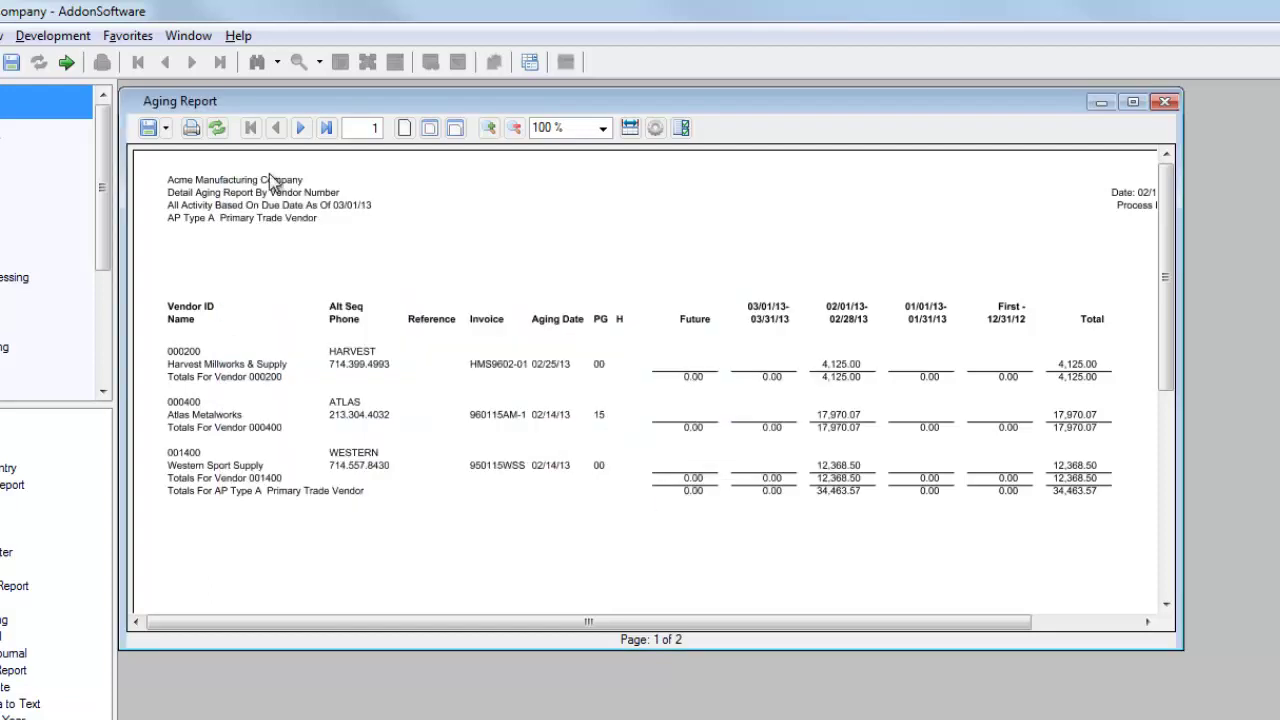
{"action": "left_click", "coordinate": [217, 128]}
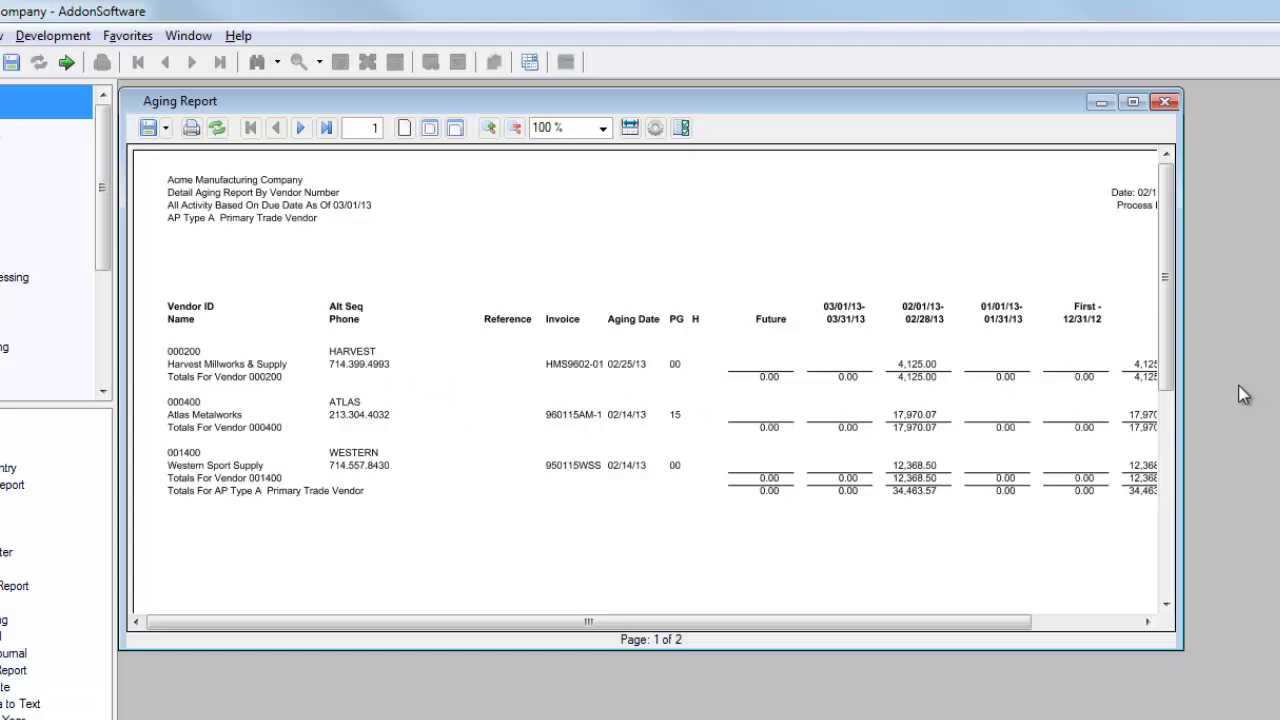
{"action": "left_click_drag", "start_coordinate": [1190, 388], "coordinate": [1272, 395]}
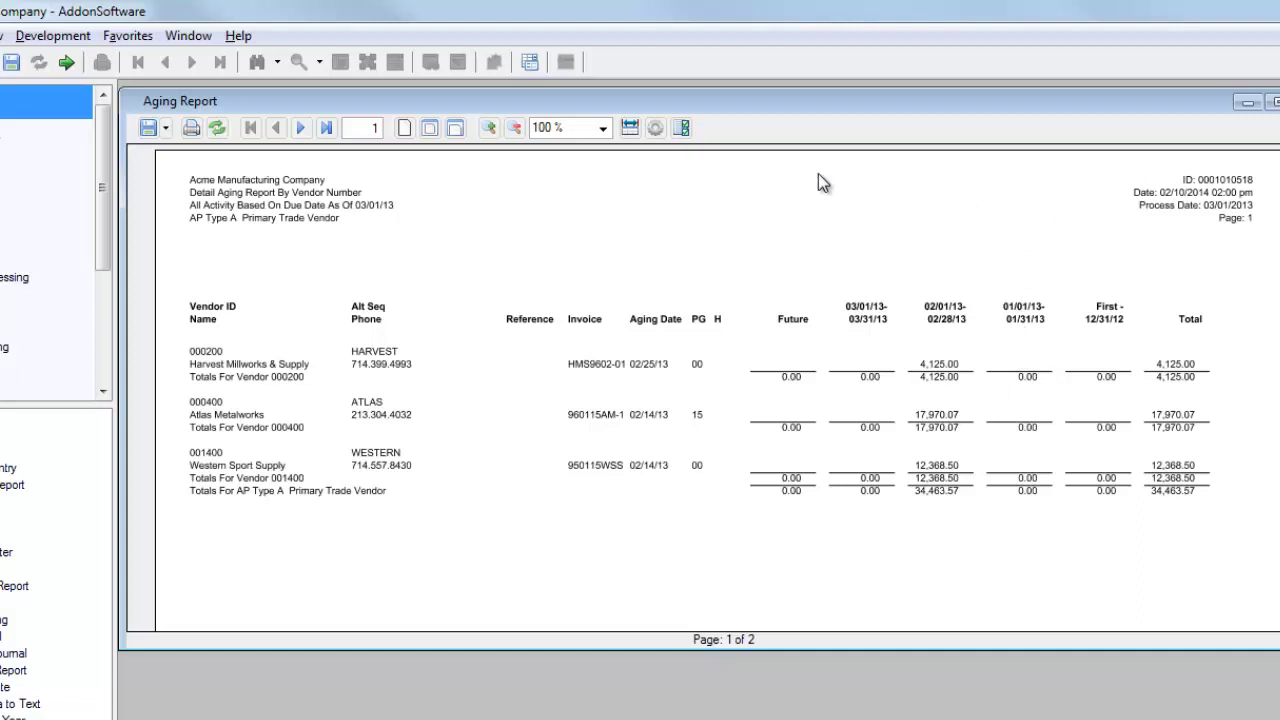
Step: Open Document Output Selection for the Aging Report and look through the available document formats
{"action": "left_click", "coordinate": [681, 128]}
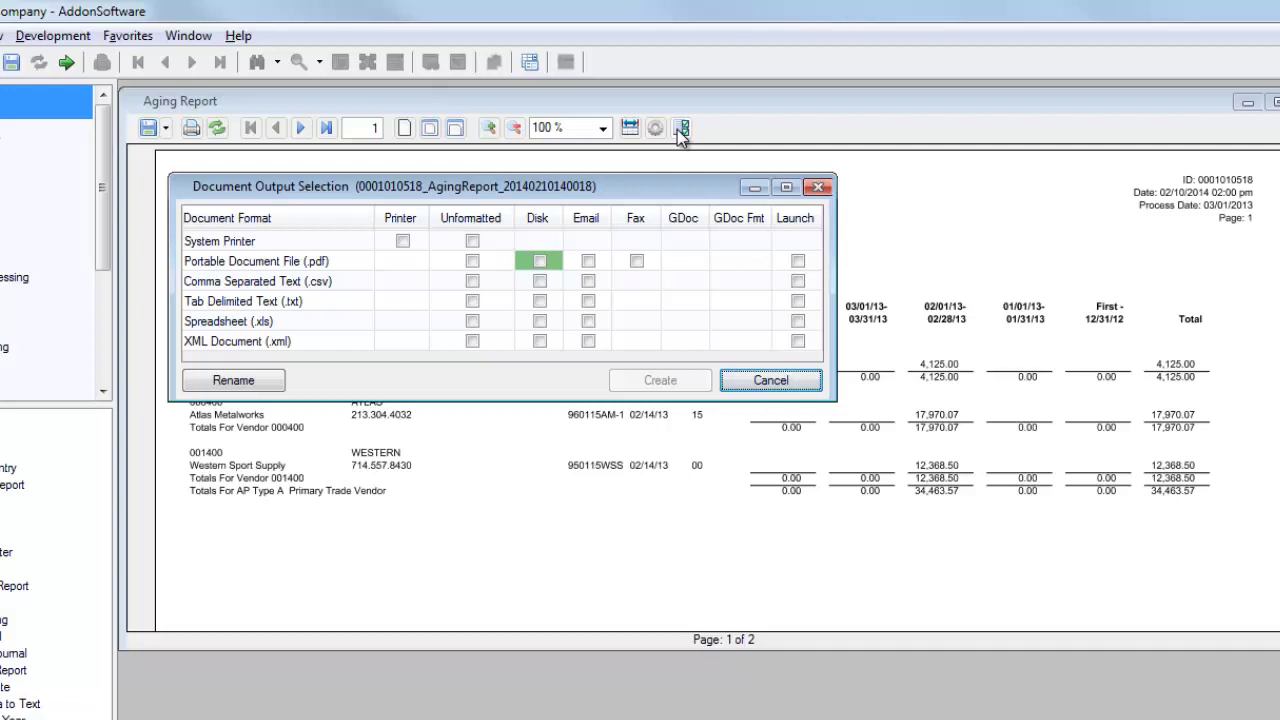
{"action": "left_click", "coordinate": [241, 244]}
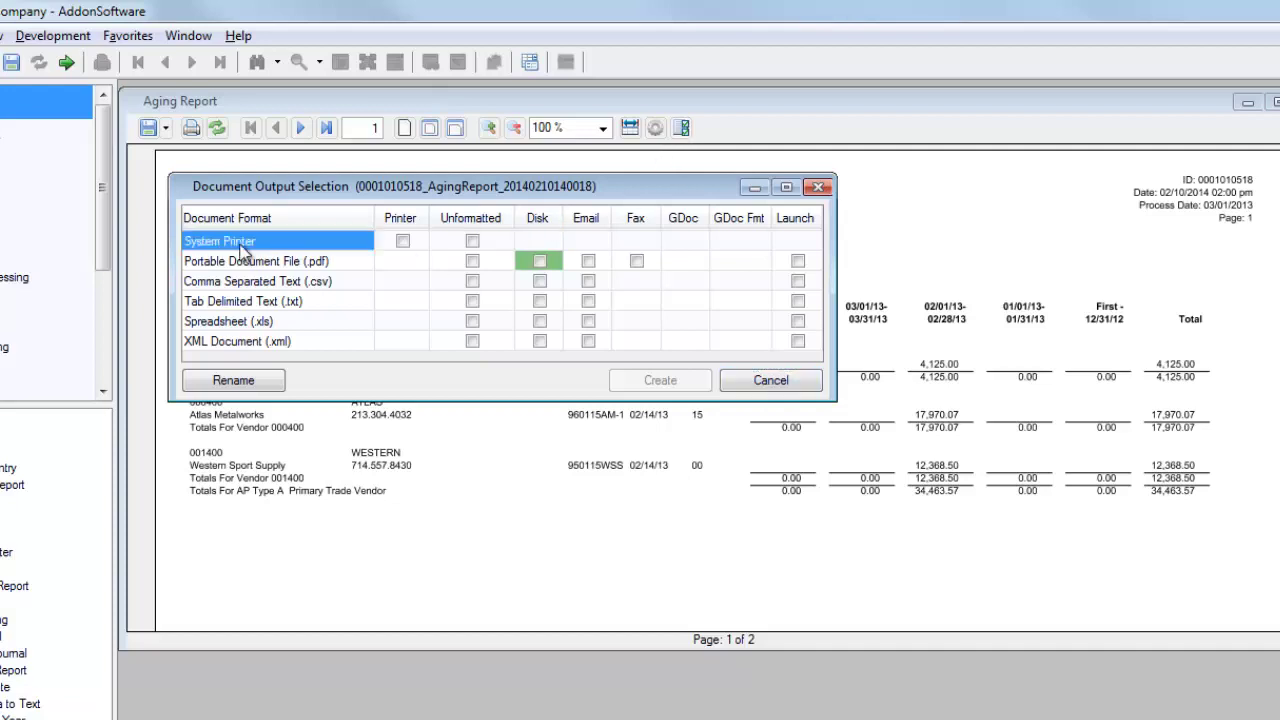
{"action": "left_click", "coordinate": [252, 261]}
{"action": "left_click", "coordinate": [334, 301]}
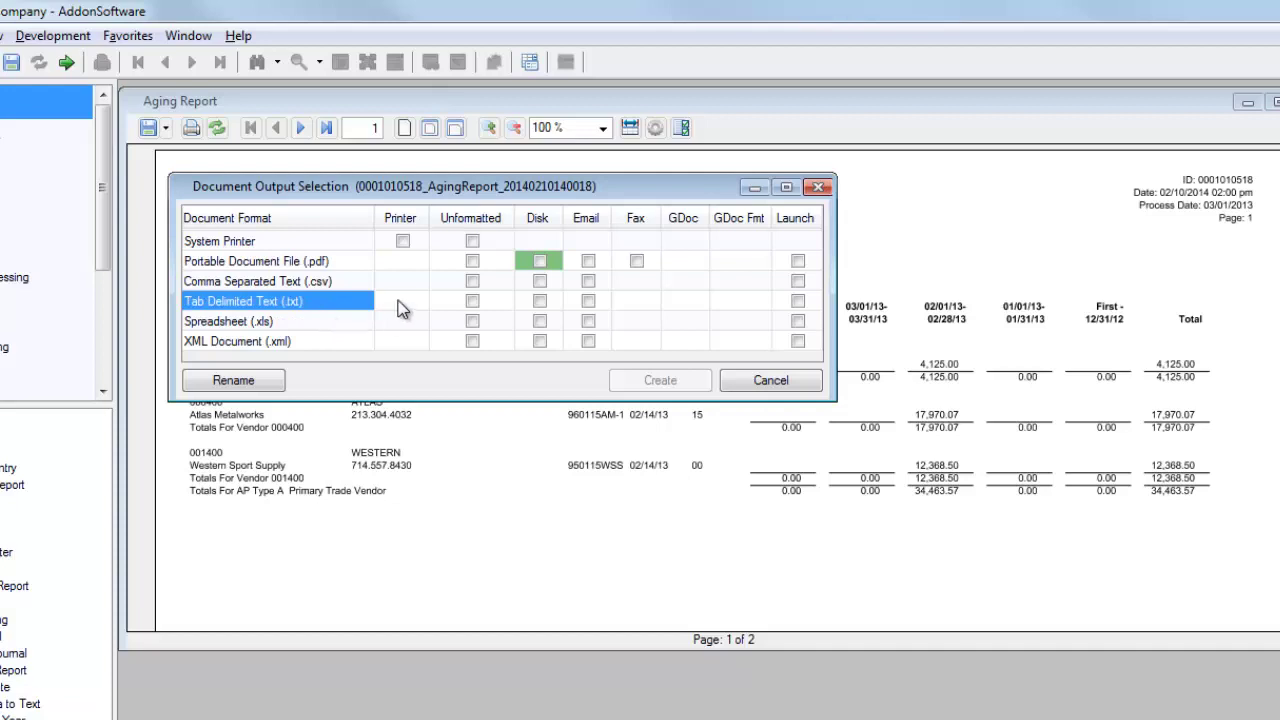
Step: Select disk, email and fax output for the PDF format, and disk output for the CSV format
{"action": "left_click", "coordinate": [540, 262]}
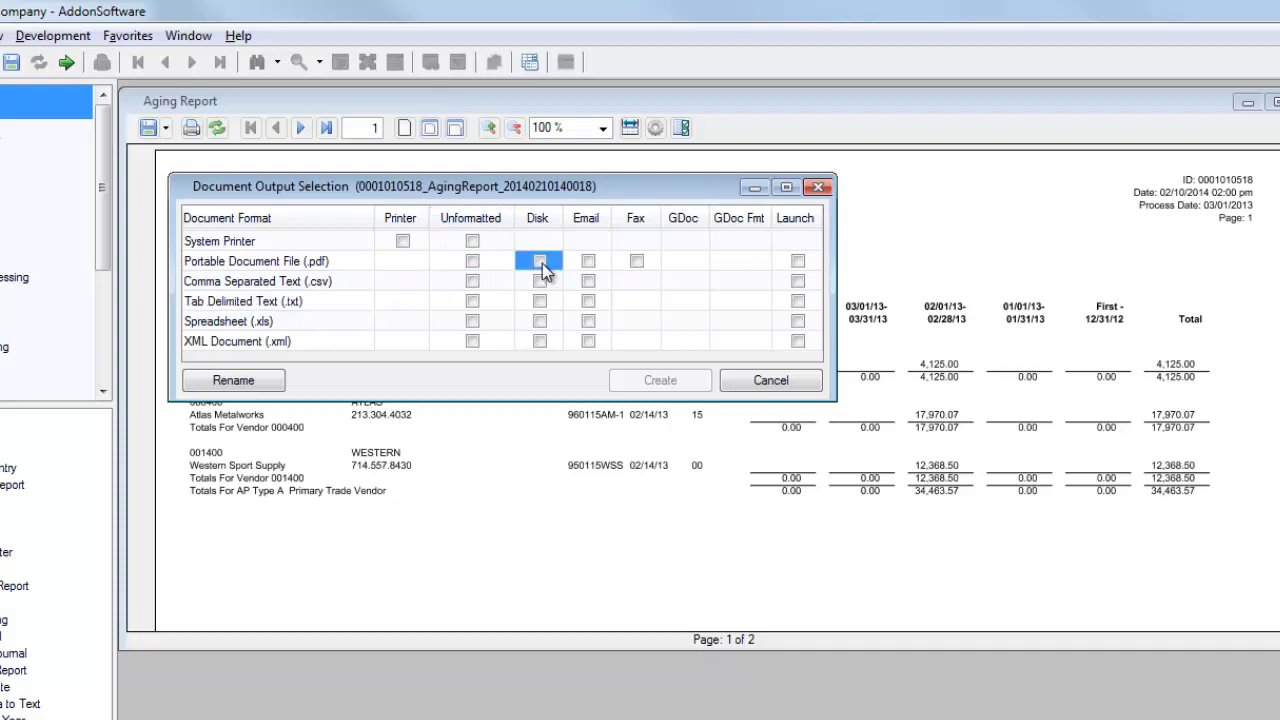
{"action": "left_click", "coordinate": [540, 262]}
{"action": "left_click", "coordinate": [541, 281]}
{"action": "left_click", "coordinate": [541, 281]}
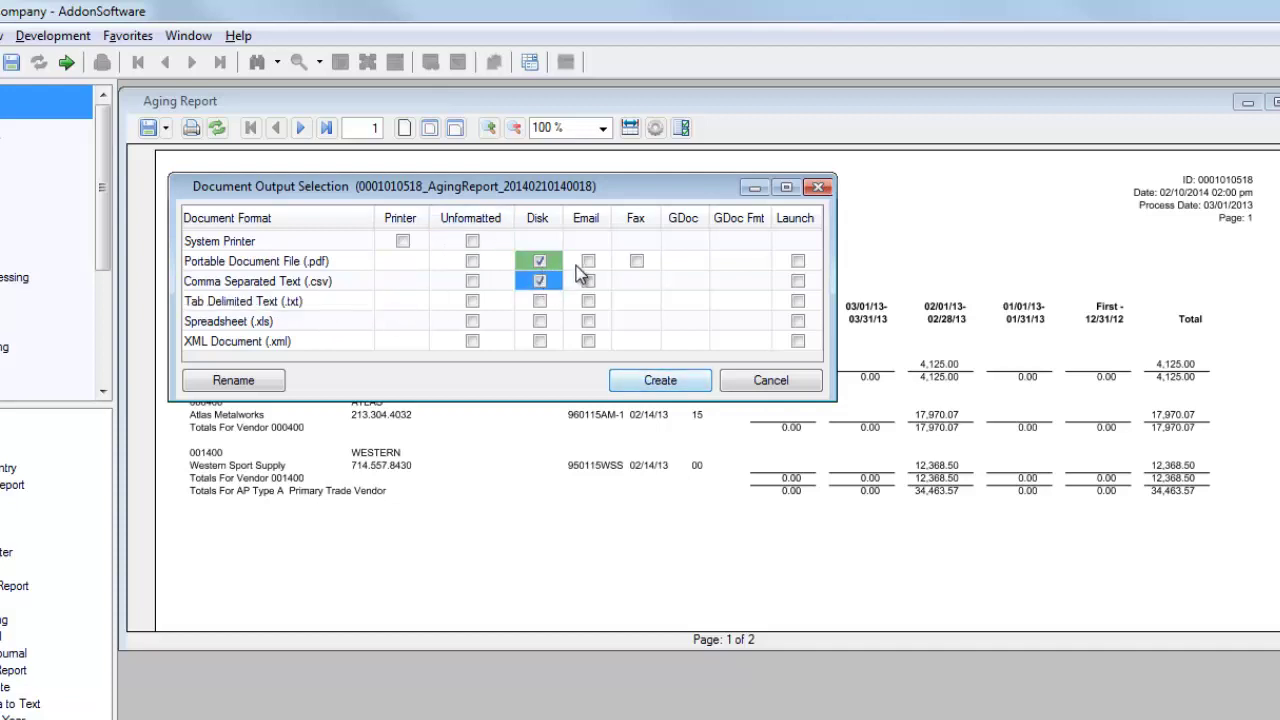
{"action": "left_click", "coordinate": [588, 263]}
{"action": "left_click", "coordinate": [588, 263]}
{"action": "left_click", "coordinate": [638, 265]}
{"action": "left_click", "coordinate": [638, 264]}
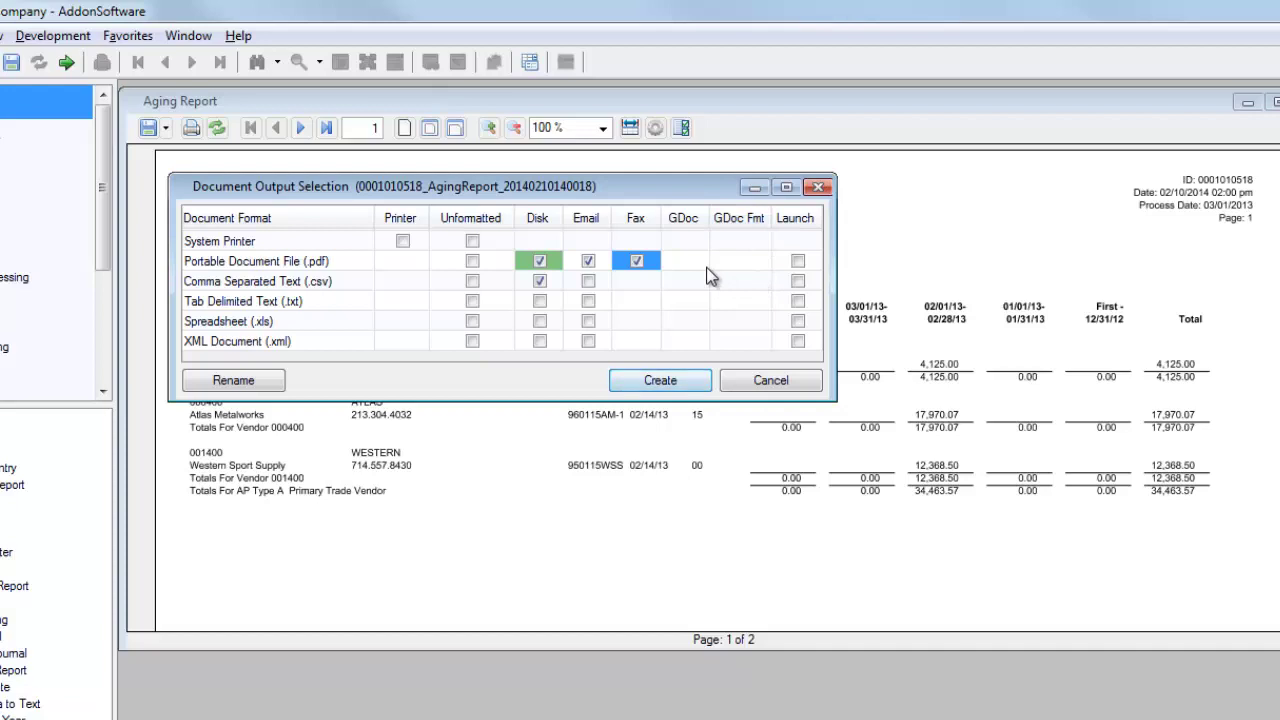
Step: Clear all selected PDF and CSV outputs, cancel the output selection, and close the Aging Report
{"action": "left_click", "coordinate": [637, 262]}
{"action": "left_click", "coordinate": [588, 262]}
{"action": "left_click", "coordinate": [540, 262]}
{"action": "left_click", "coordinate": [540, 282]}
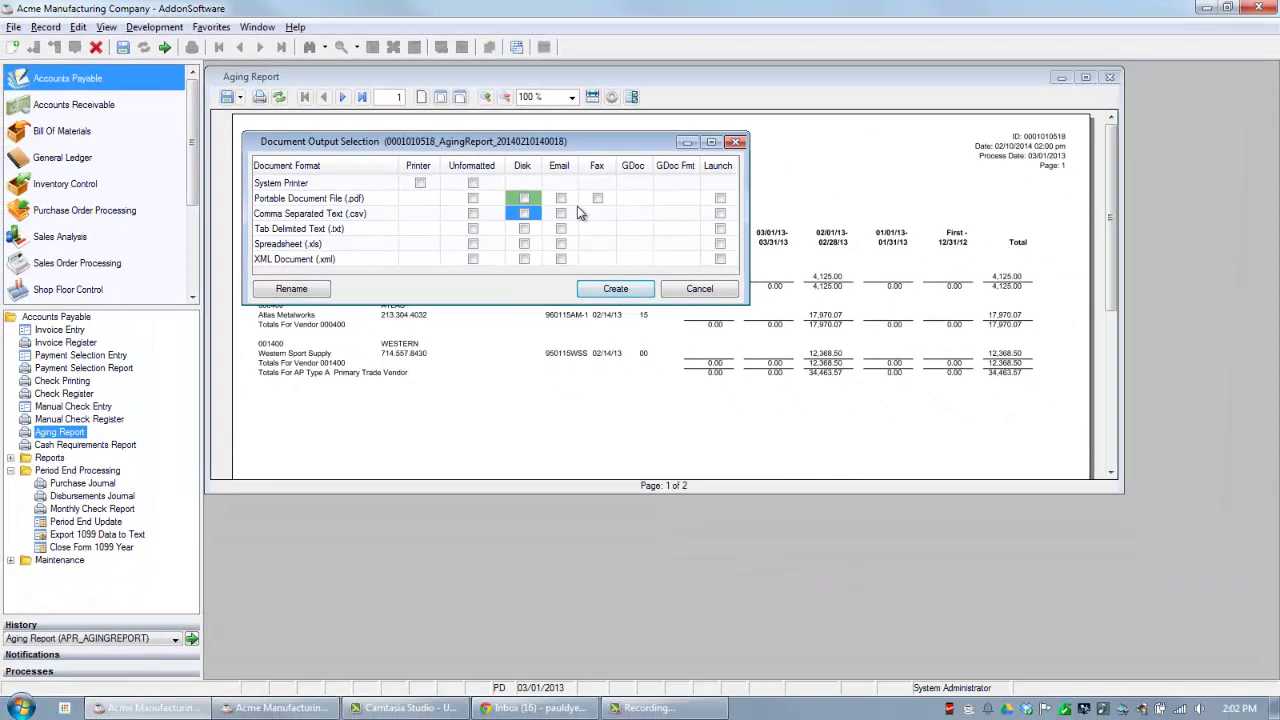
{"action": "left_click", "coordinate": [706, 290]}
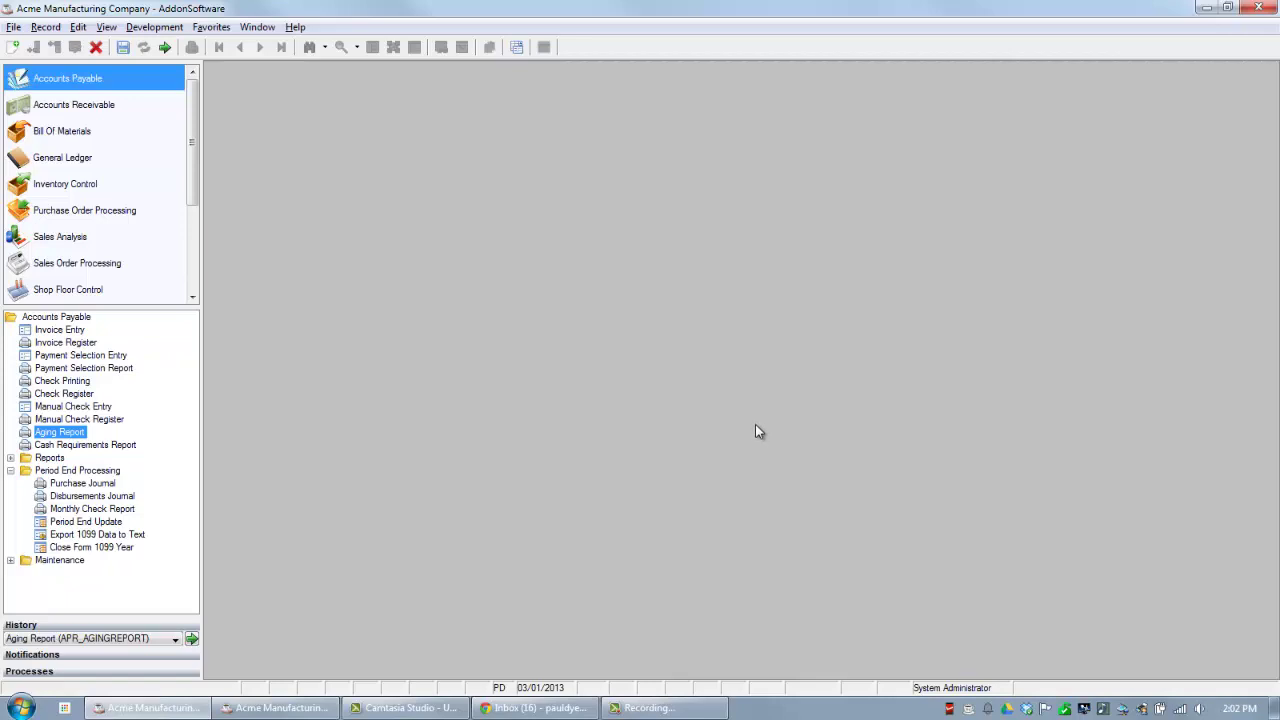
Step: Open the Accounts Receivable Customers maintenance form and bring up the Everest Industries record
{"action": "left_click", "coordinate": [88, 112]}
{"action": "double_click", "coordinate": [70, 471]}
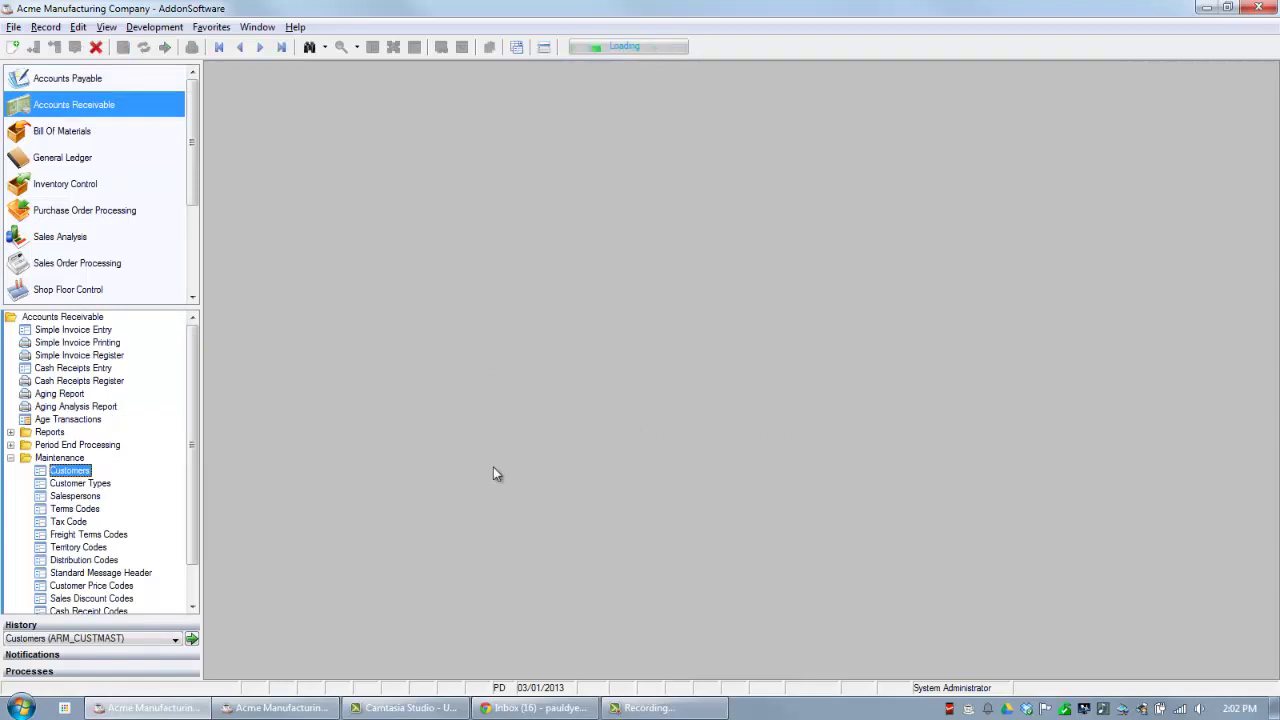
{"action": "left_click", "coordinate": [356, 447]}
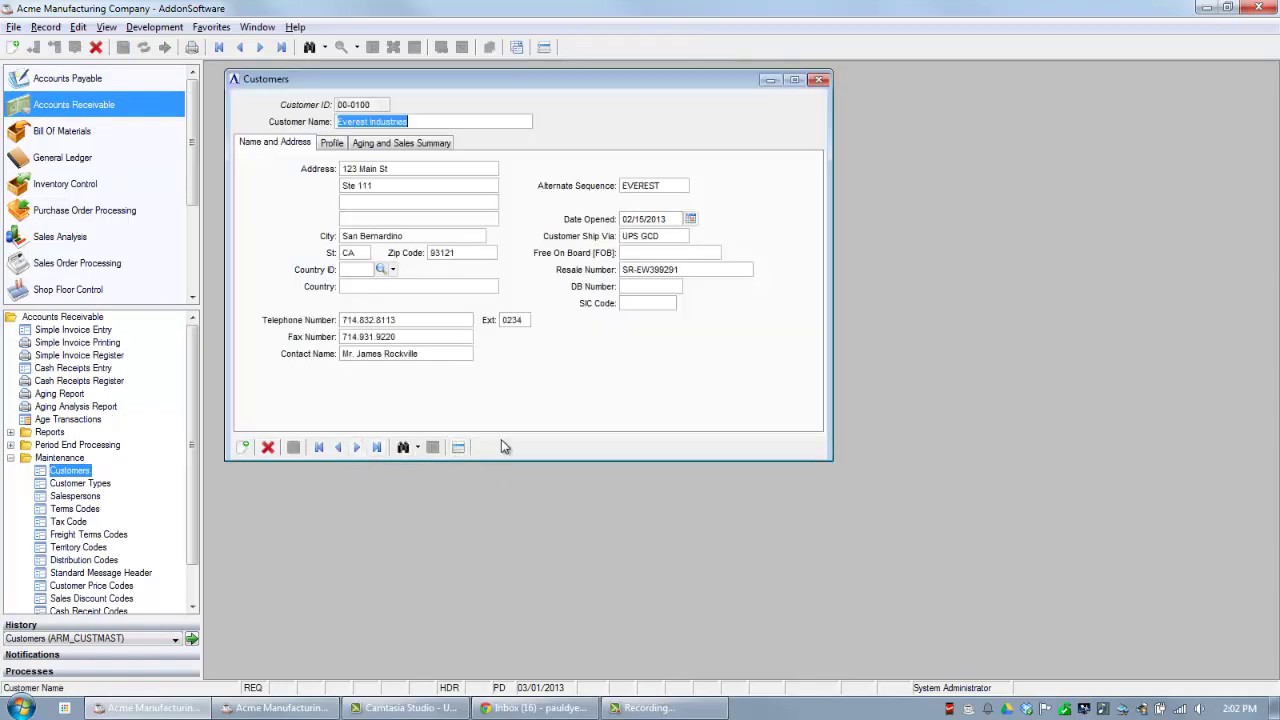
Step: Run the on-demand Statement for Everest Industries with the default options, view it, and close the statement and customer windows
{"action": "left_click", "coordinate": [458, 447]}
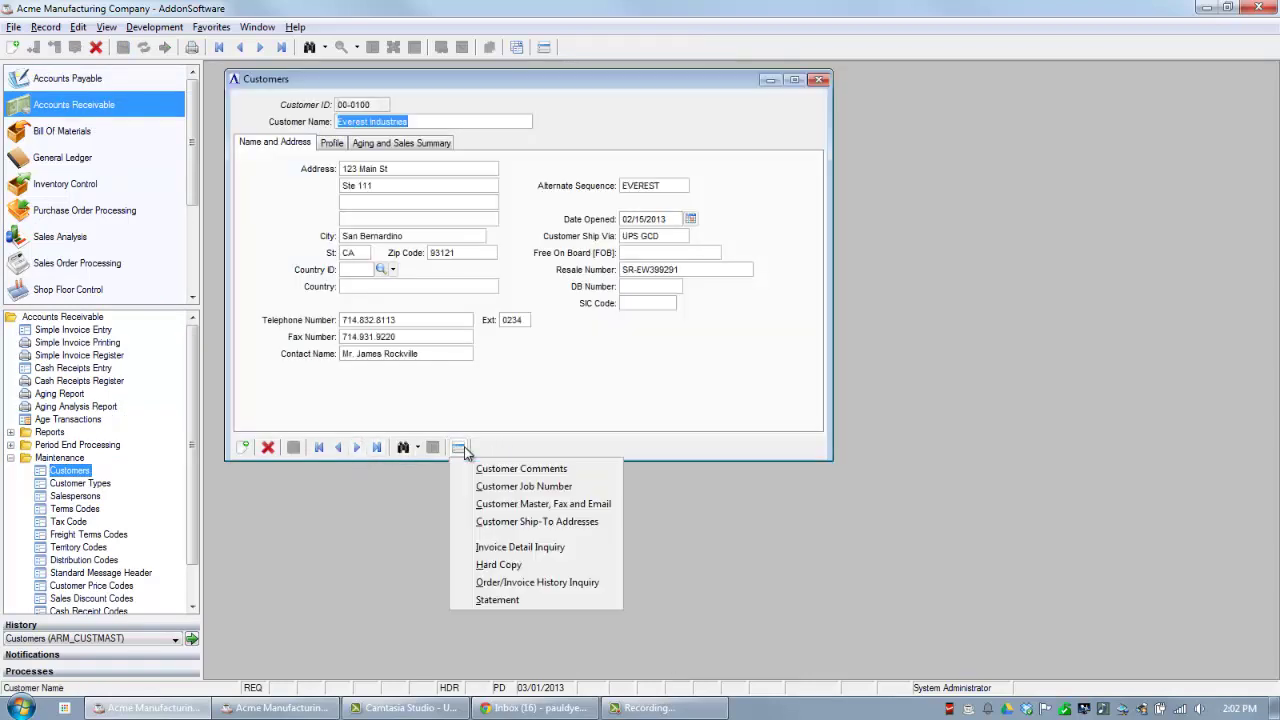
{"action": "left_click", "coordinate": [506, 599]}
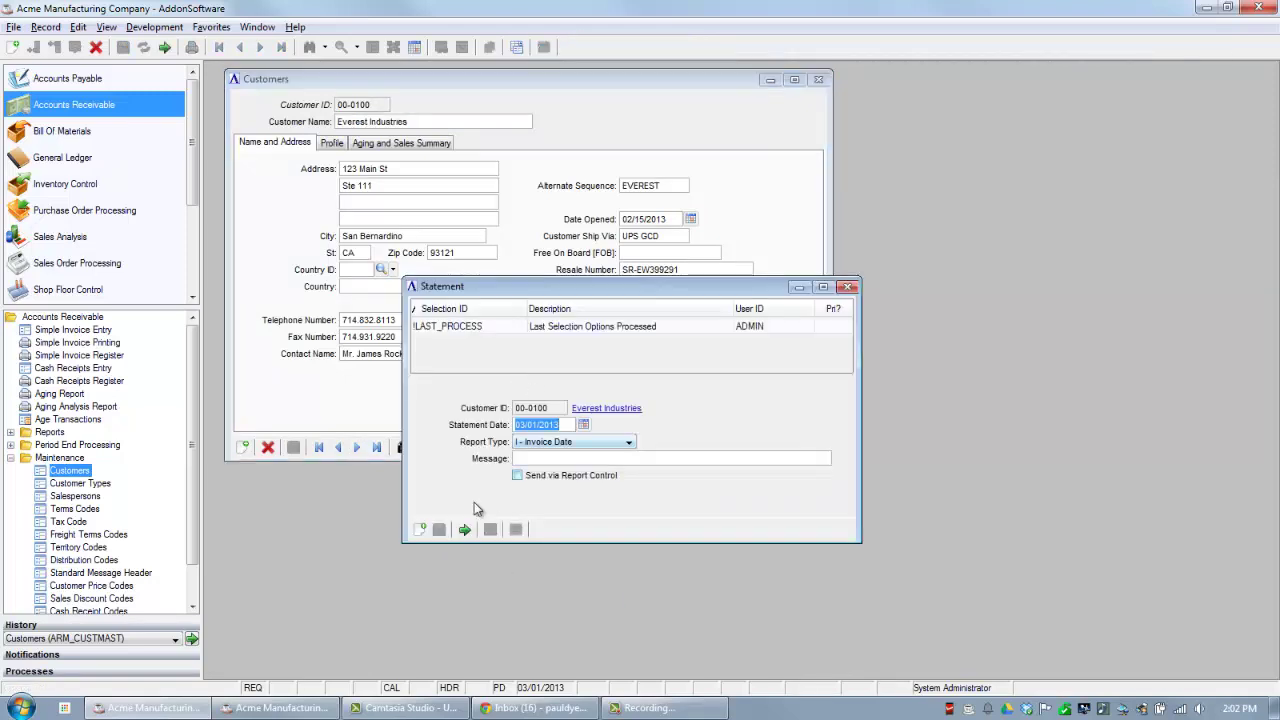
{"action": "left_click", "coordinate": [464, 529]}
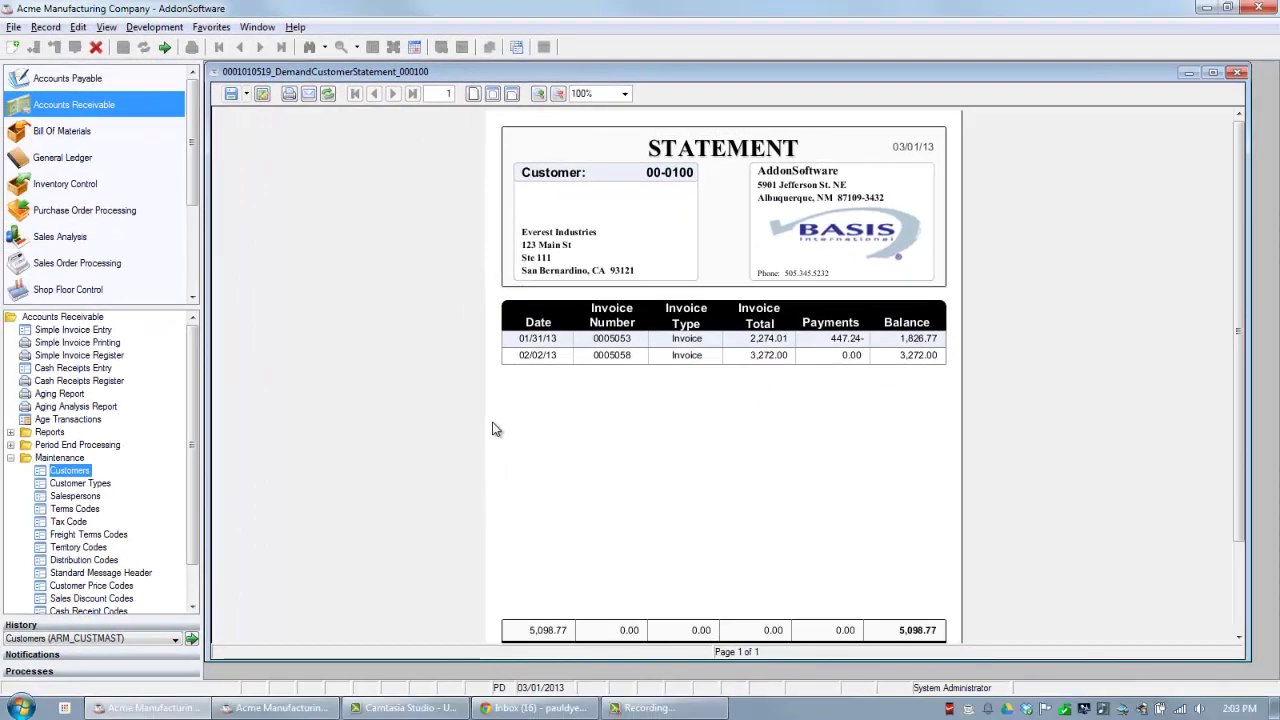
{"action": "key", "text": "Escape"}
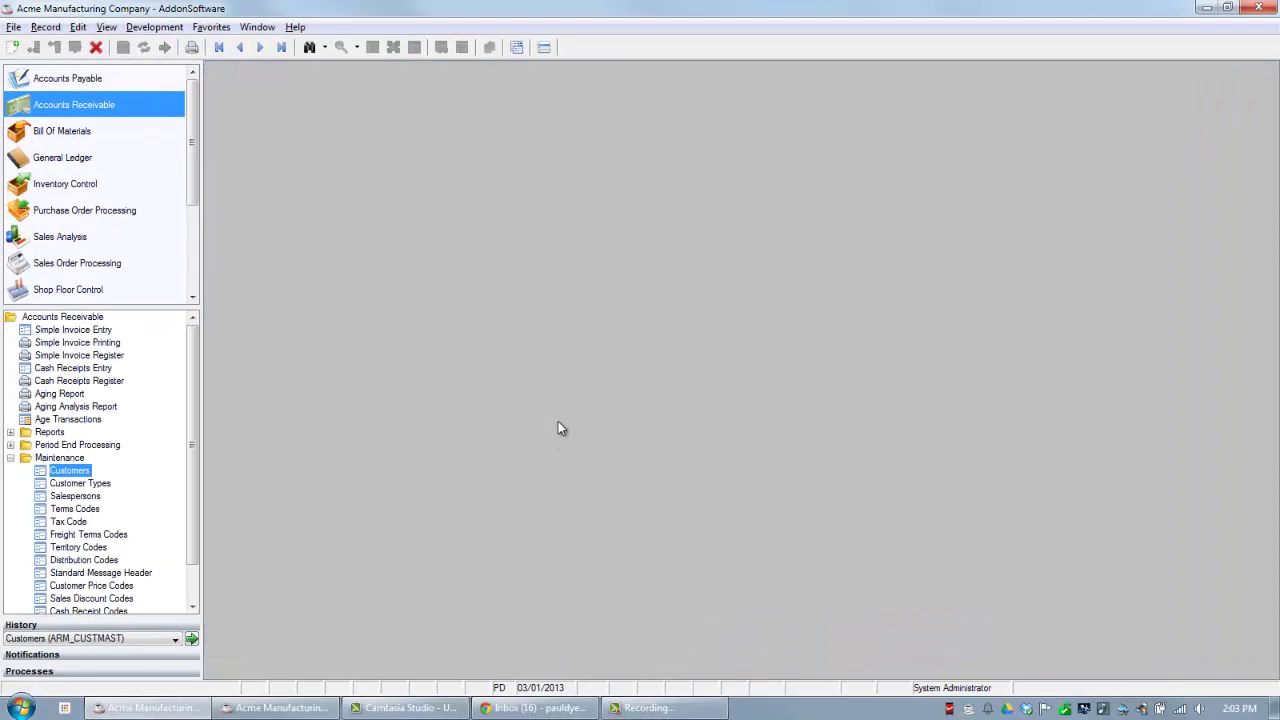
Step: Collapse the Accounts Receivable Maintenance folder, expand Reports, and launch the Graphic Sales Report by Salesperson
{"action": "left_click", "coordinate": [11, 457]}
{"action": "left_click", "coordinate": [10, 431]}
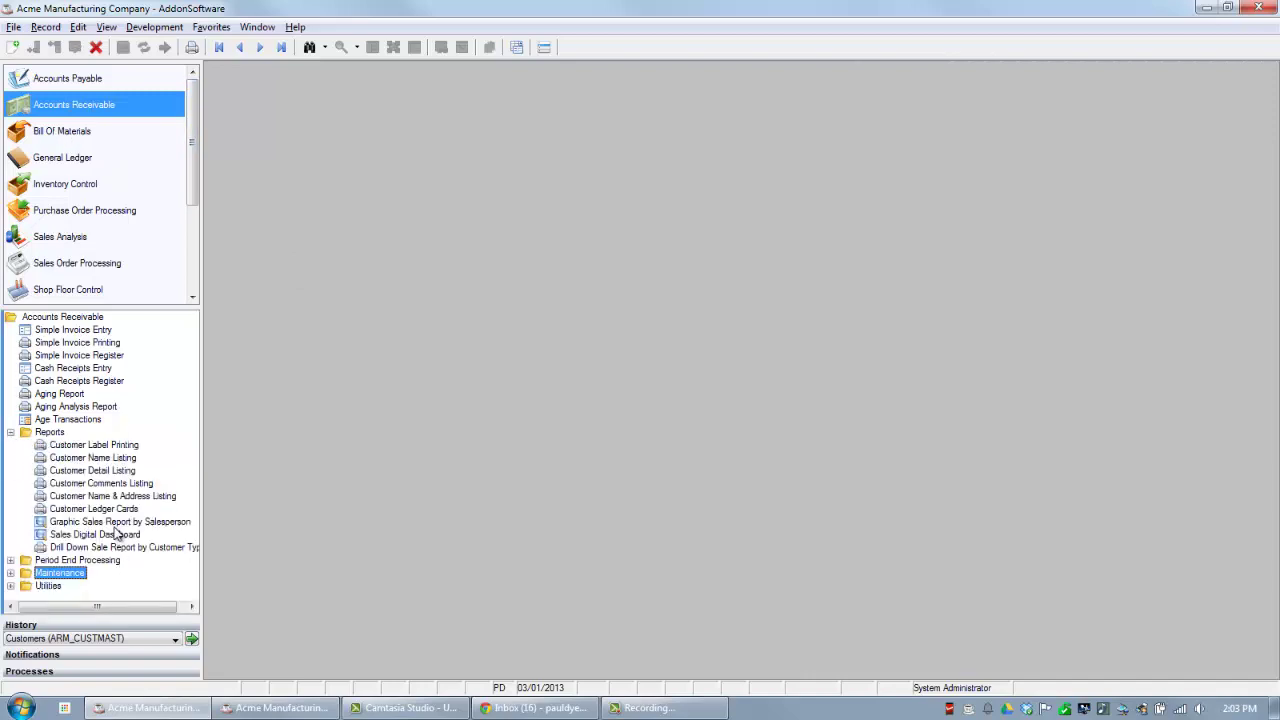
{"action": "double_click", "coordinate": [120, 522]}
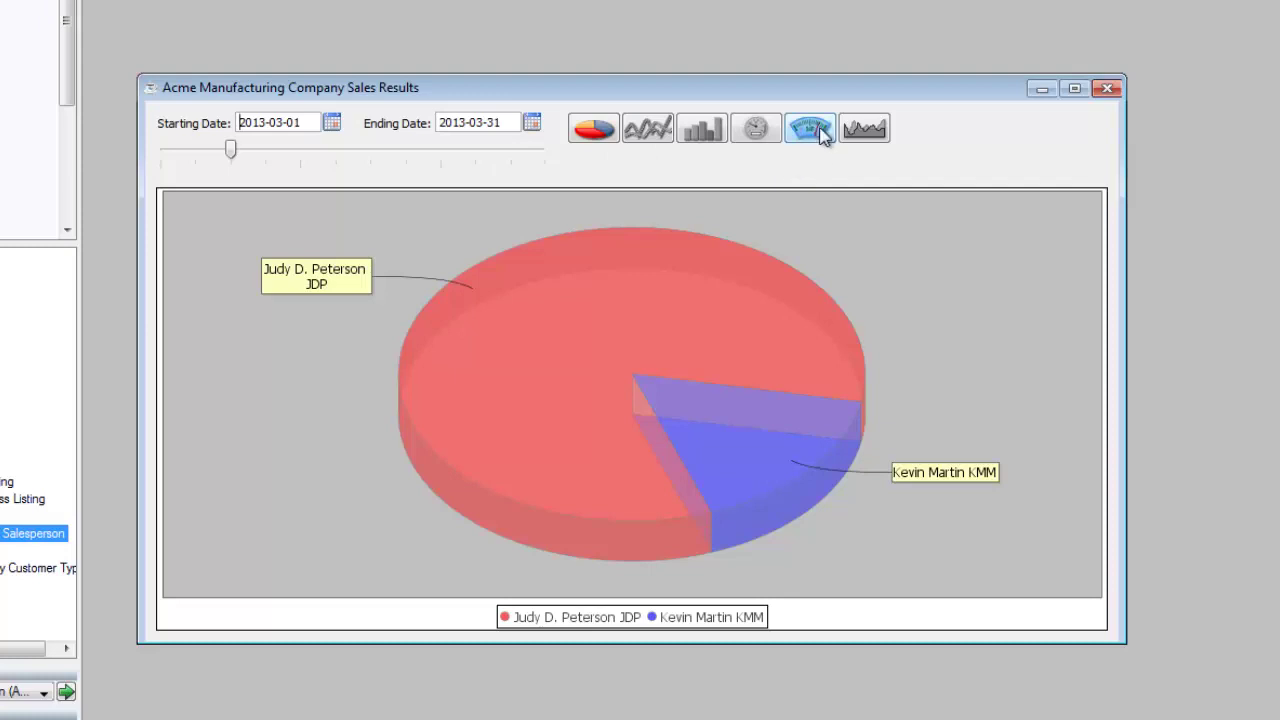
Step: View the salesperson results as line, bar, dial, meter and area charts, and close the sales results window
{"action": "left_click", "coordinate": [650, 132]}
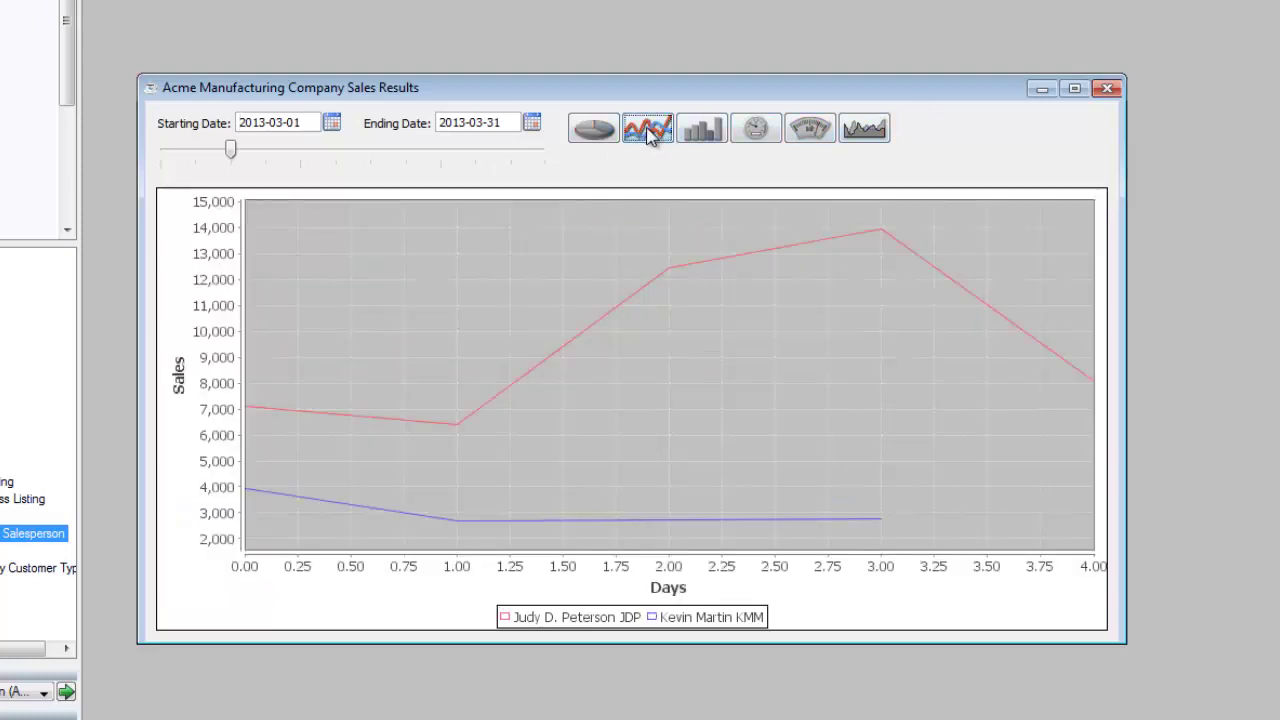
{"action": "left_click", "coordinate": [702, 130]}
{"action": "left_click", "coordinate": [755, 130]}
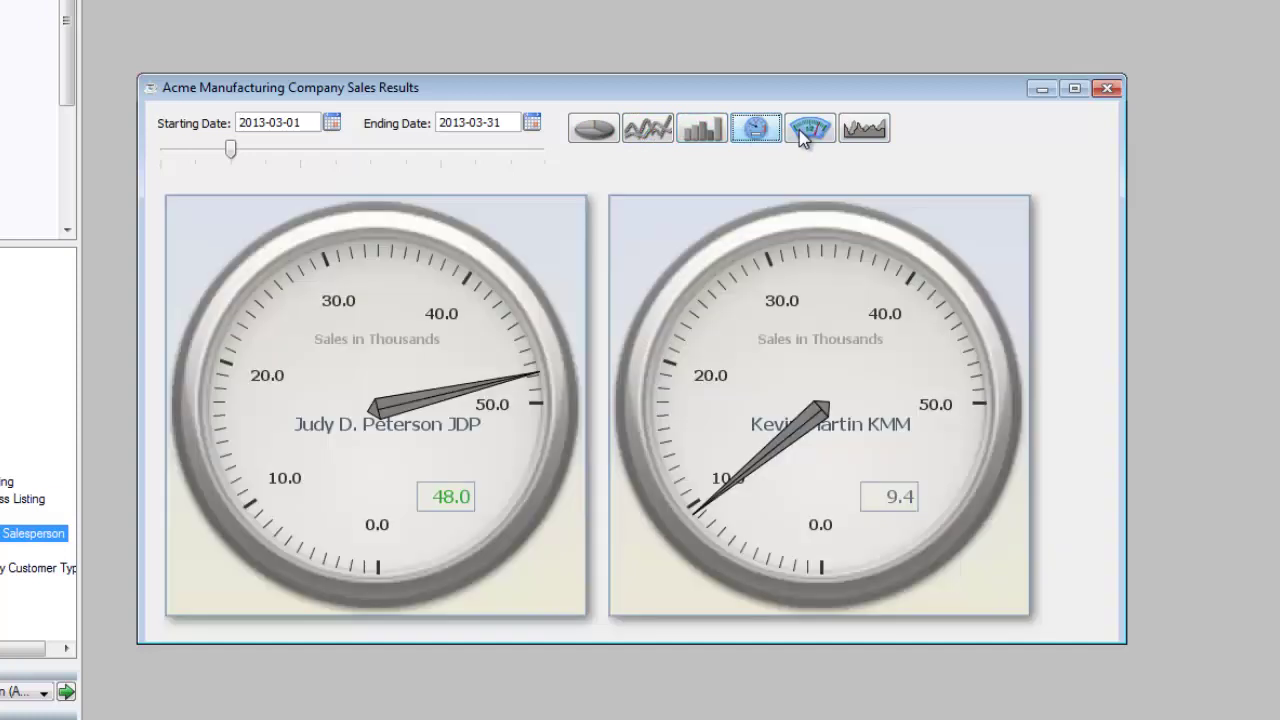
{"action": "left_click", "coordinate": [805, 129]}
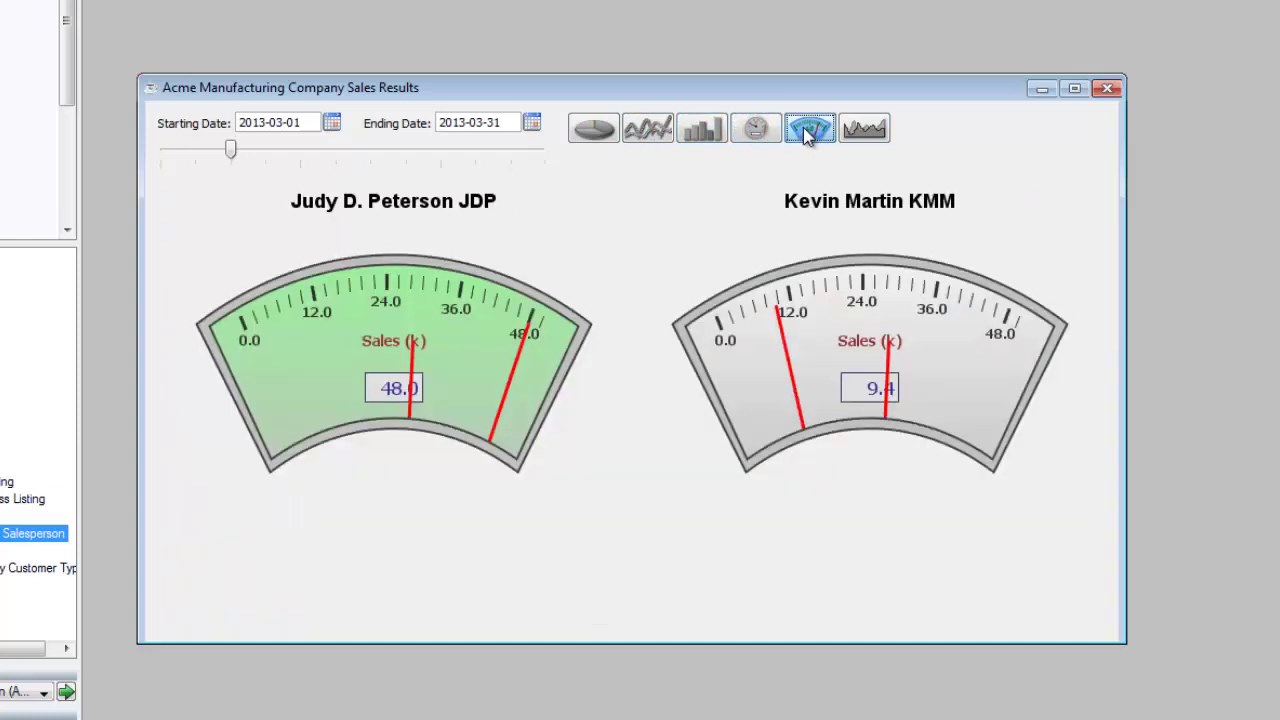
{"action": "left_click", "coordinate": [858, 132]}
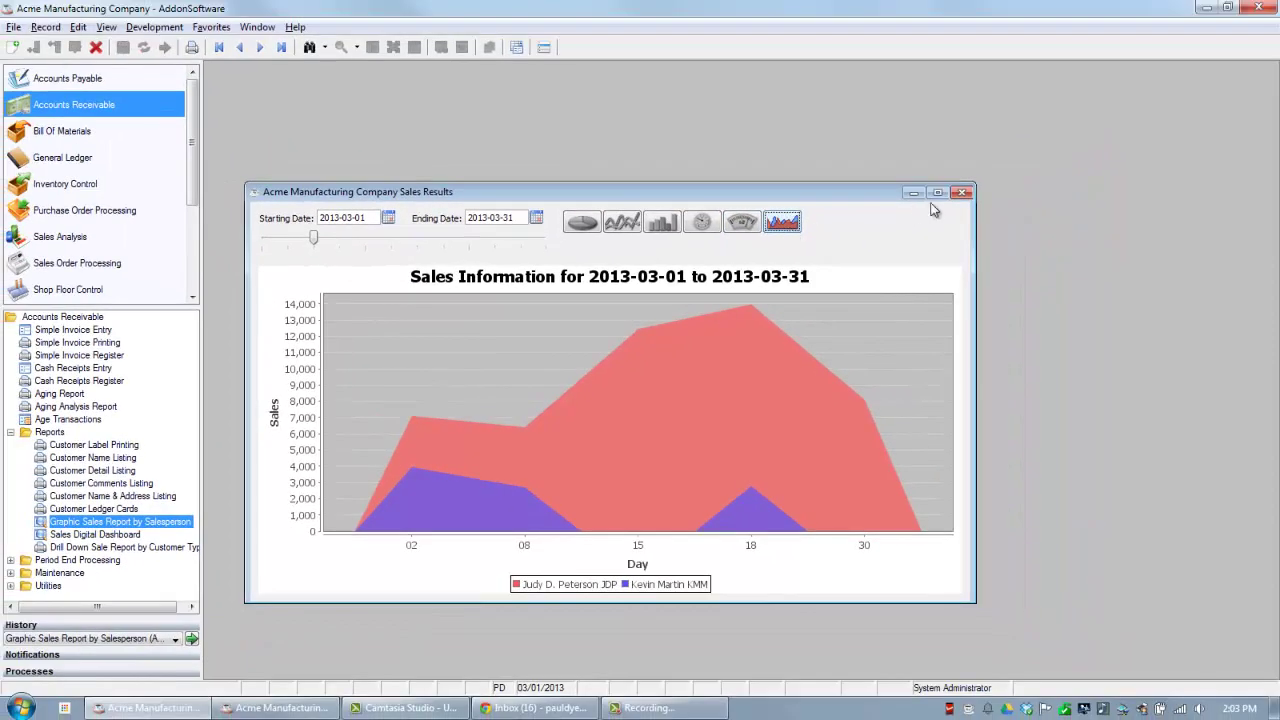
{"action": "left_click", "coordinate": [1102, 91]}
Step: Run the Drill Down Sale Report by Customer Type with the default period and year, narrow its window, and zoom to 125%
{"action": "left_click", "coordinate": [40, 567]}
{"action": "double_click", "coordinate": [143, 549]}
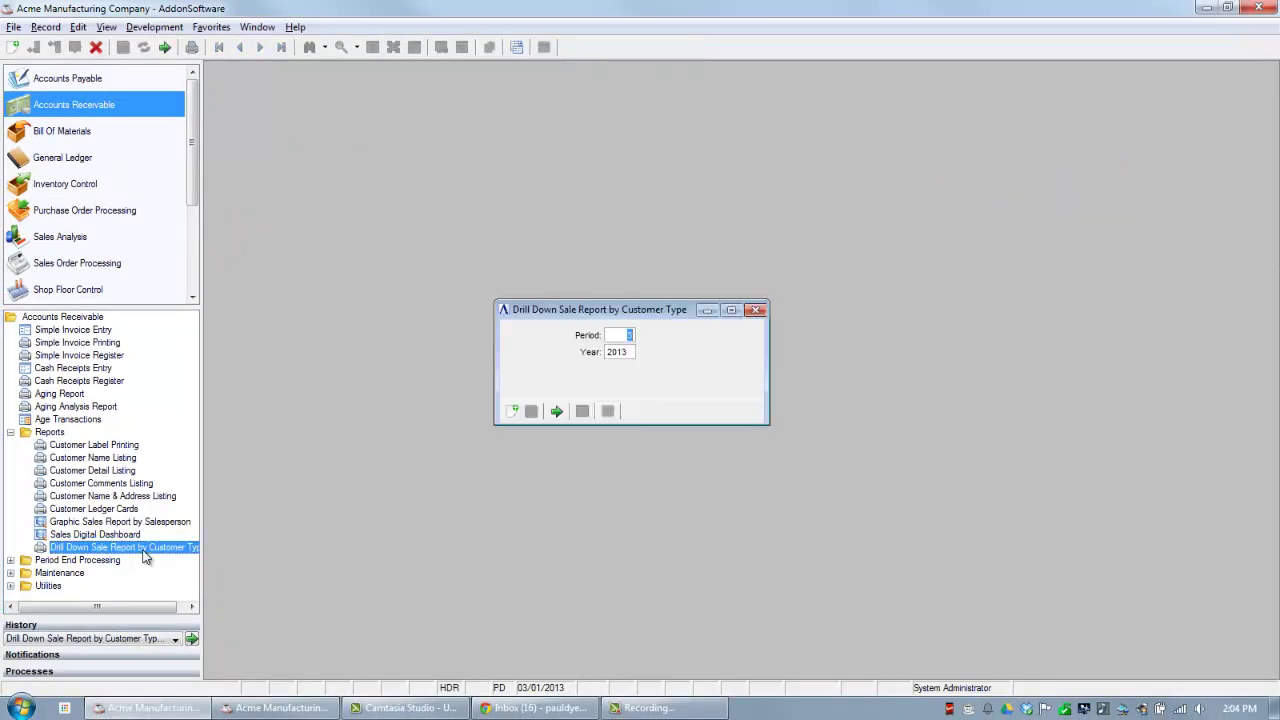
{"action": "left_click", "coordinate": [556, 411]}
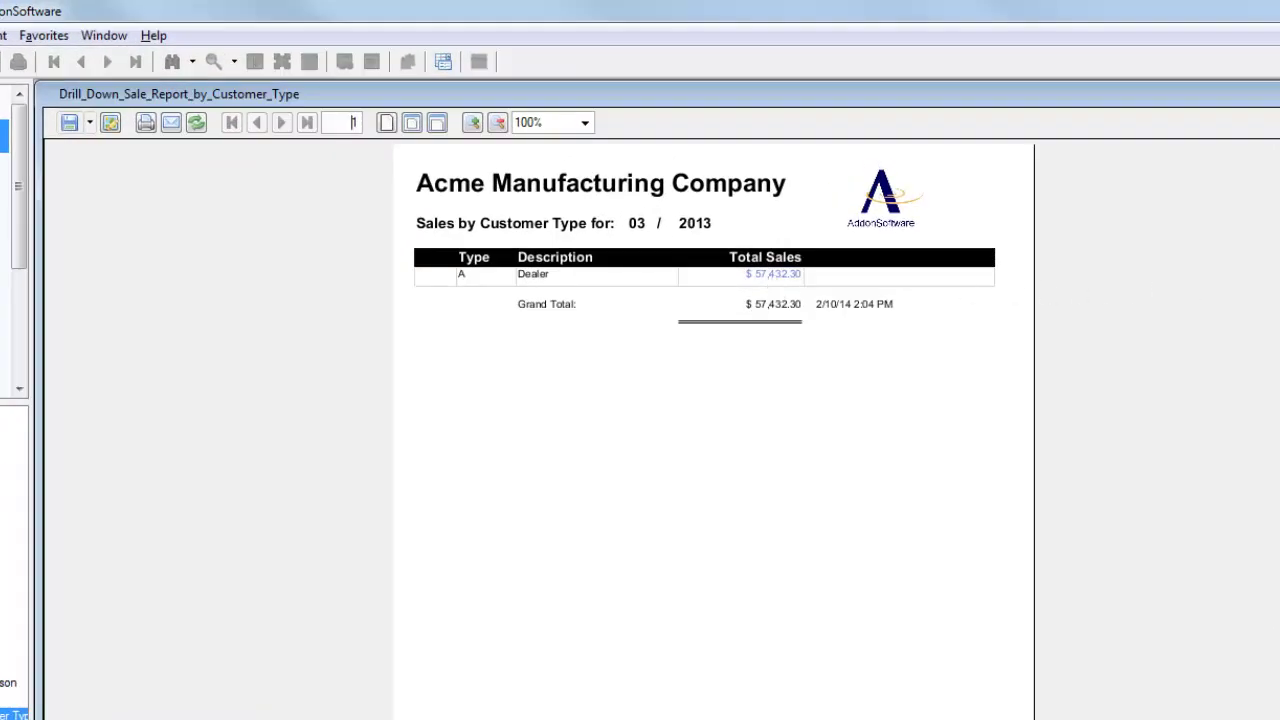
{"action": "left_click_drag", "start_coordinate": [1279, 283], "coordinate": [914, 287]}
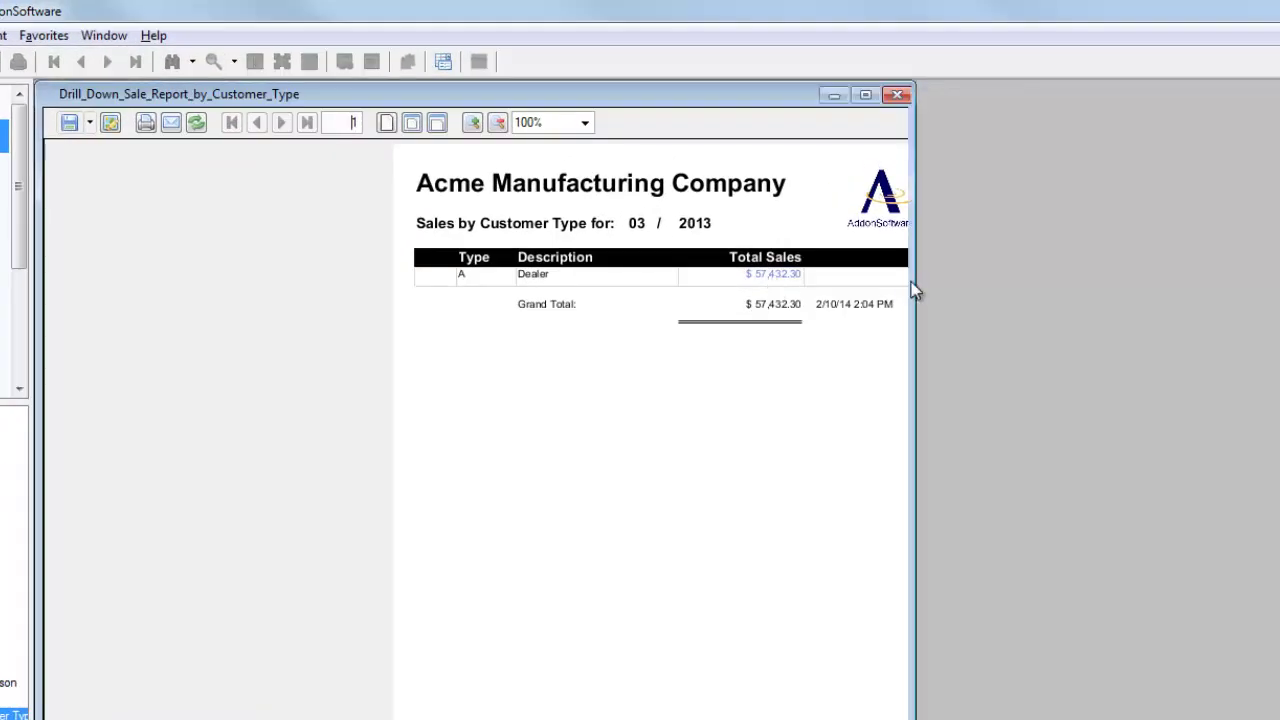
{"action": "left_click", "coordinate": [474, 123]}
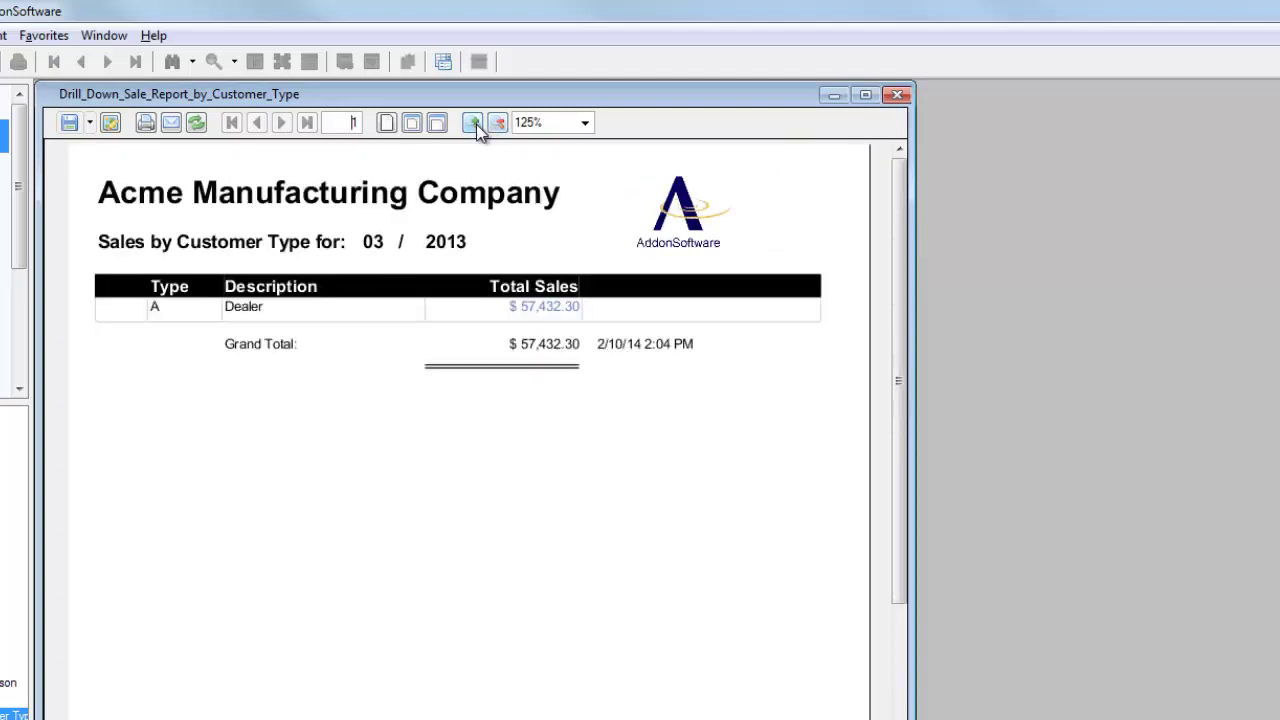
Step: Drill down from the Dealer sales total to the Taylor Sporting Goods invoices, and open the invoice dated 03/08/2013
{"action": "left_click", "coordinate": [543, 313]}
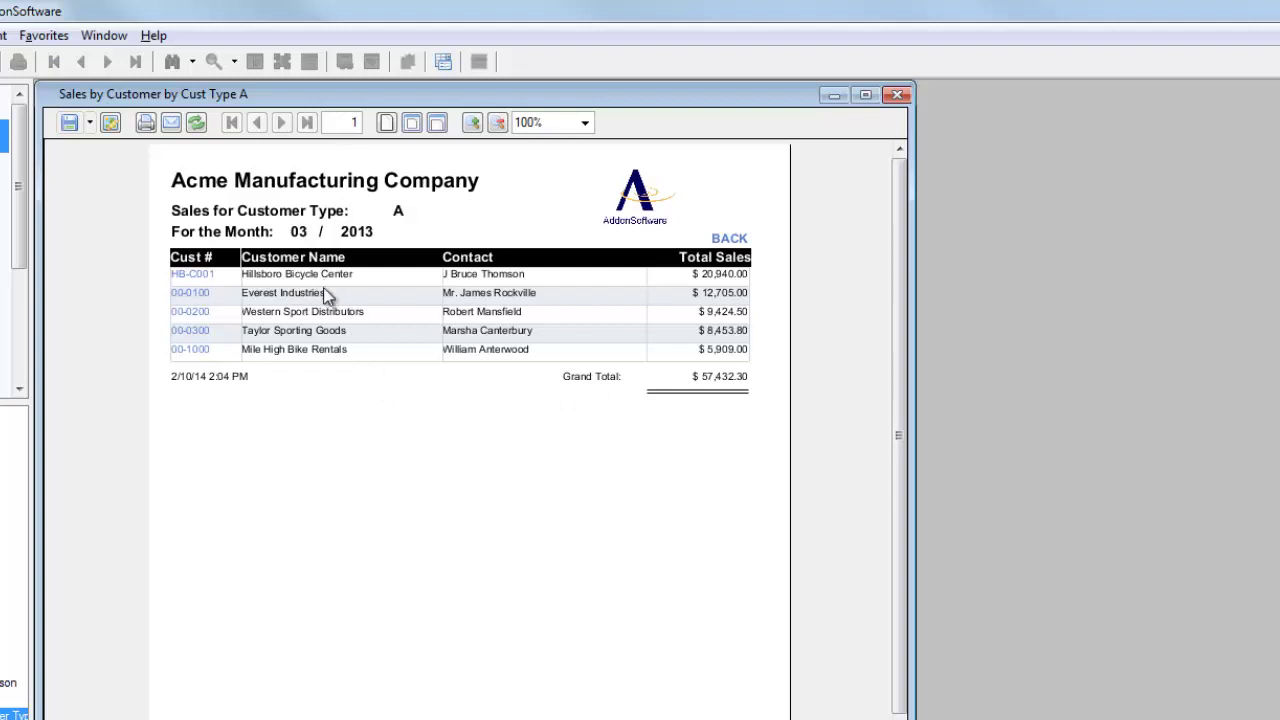
{"action": "left_click", "coordinate": [200, 331]}
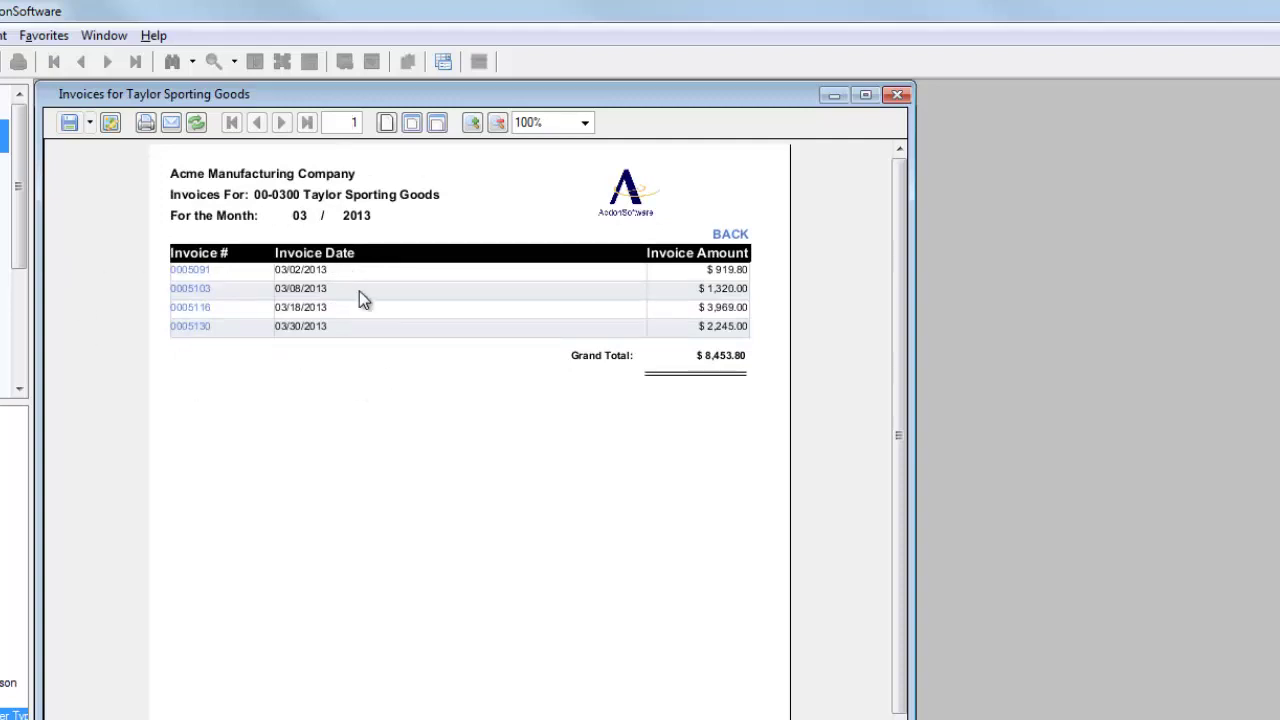
{"action": "left_click", "coordinate": [202, 290]}
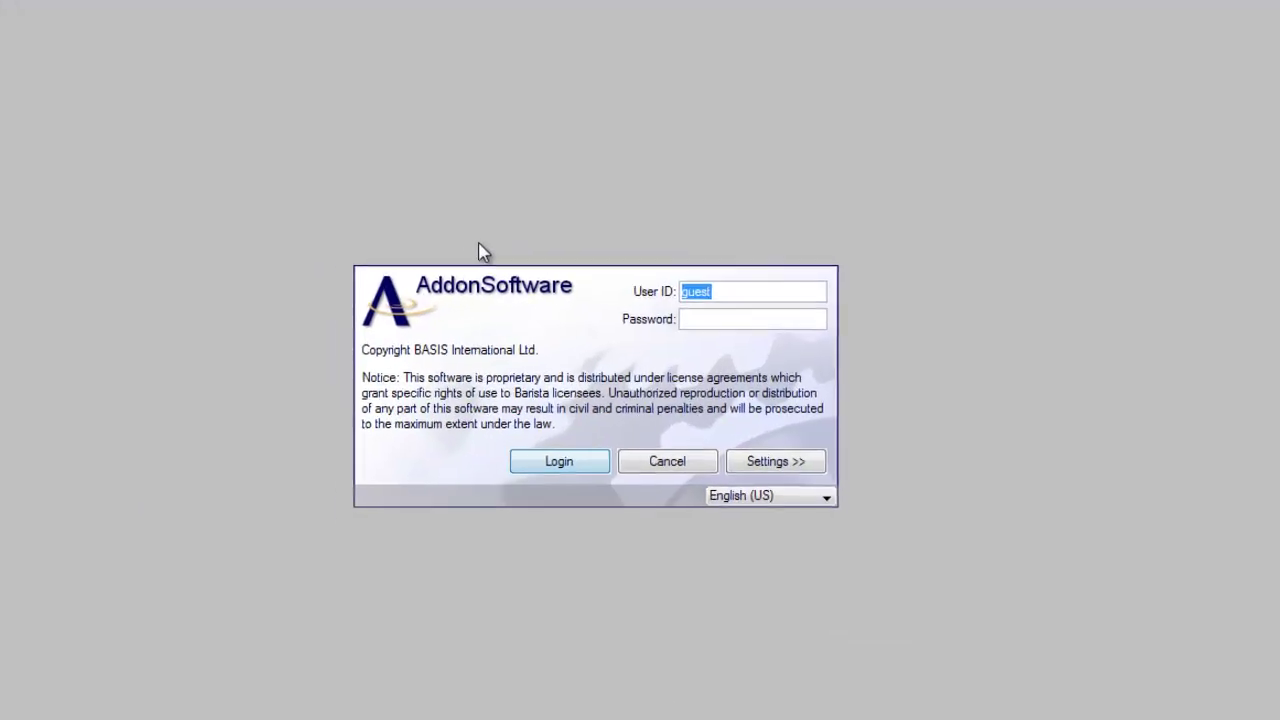
Step: Open the list of available languages on the AddonSoftware login form
{"action": "left_click", "coordinate": [833, 519]}
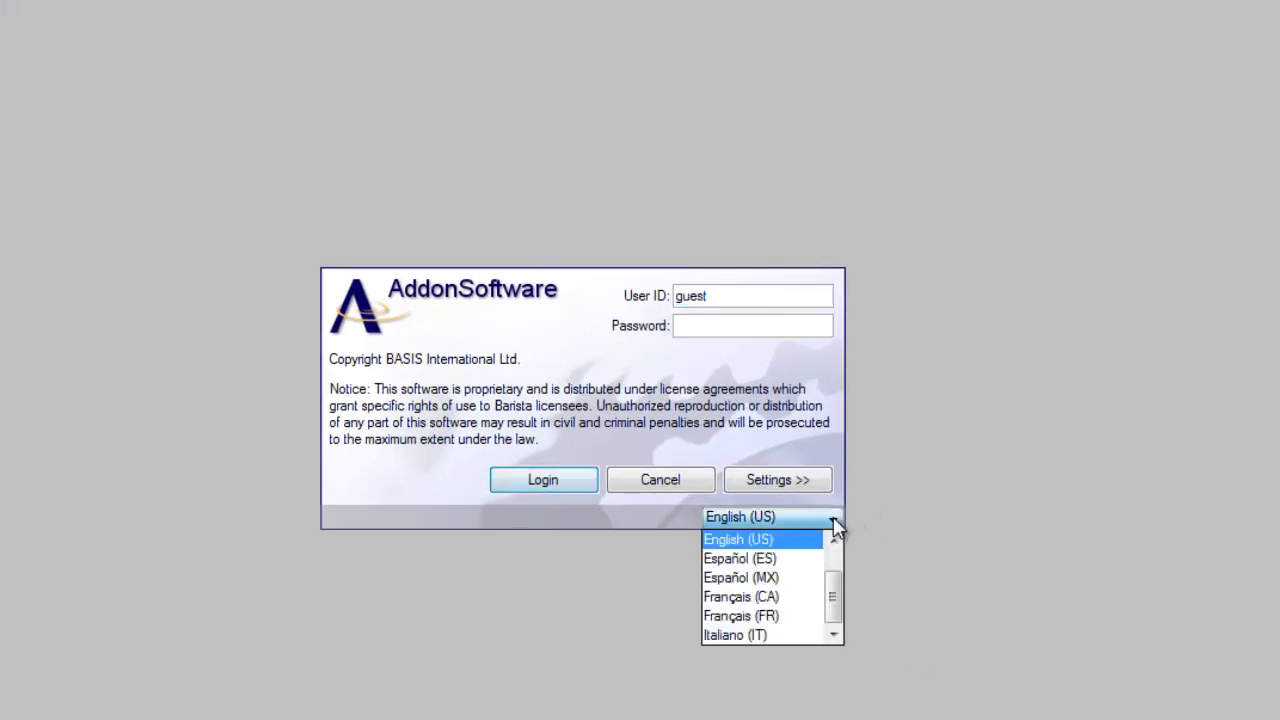